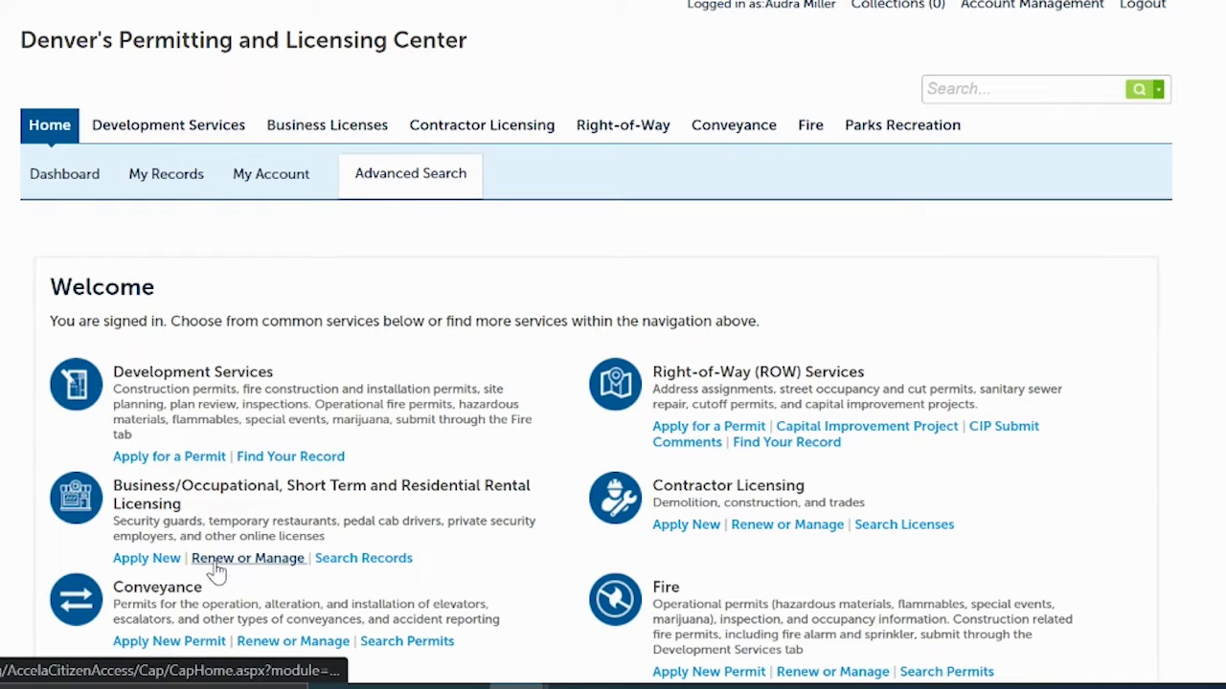
{"action": "left_click", "coordinate": [161, 177]}
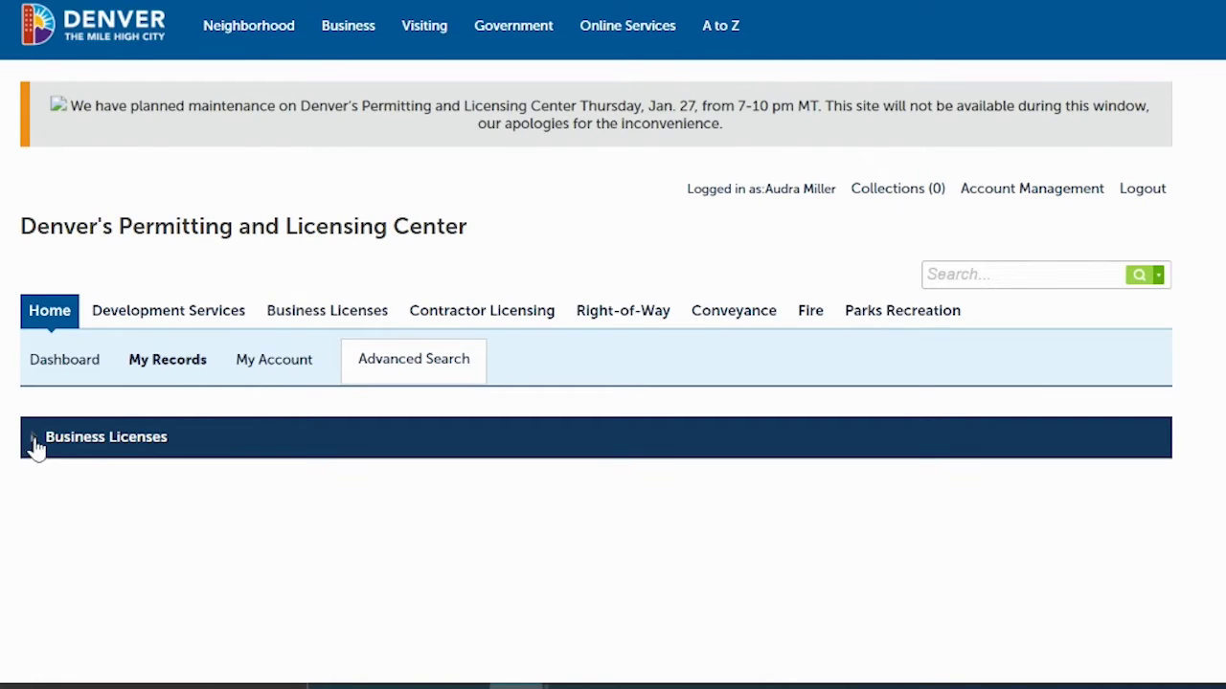
{"action": "left_click", "coordinate": [35, 445]}
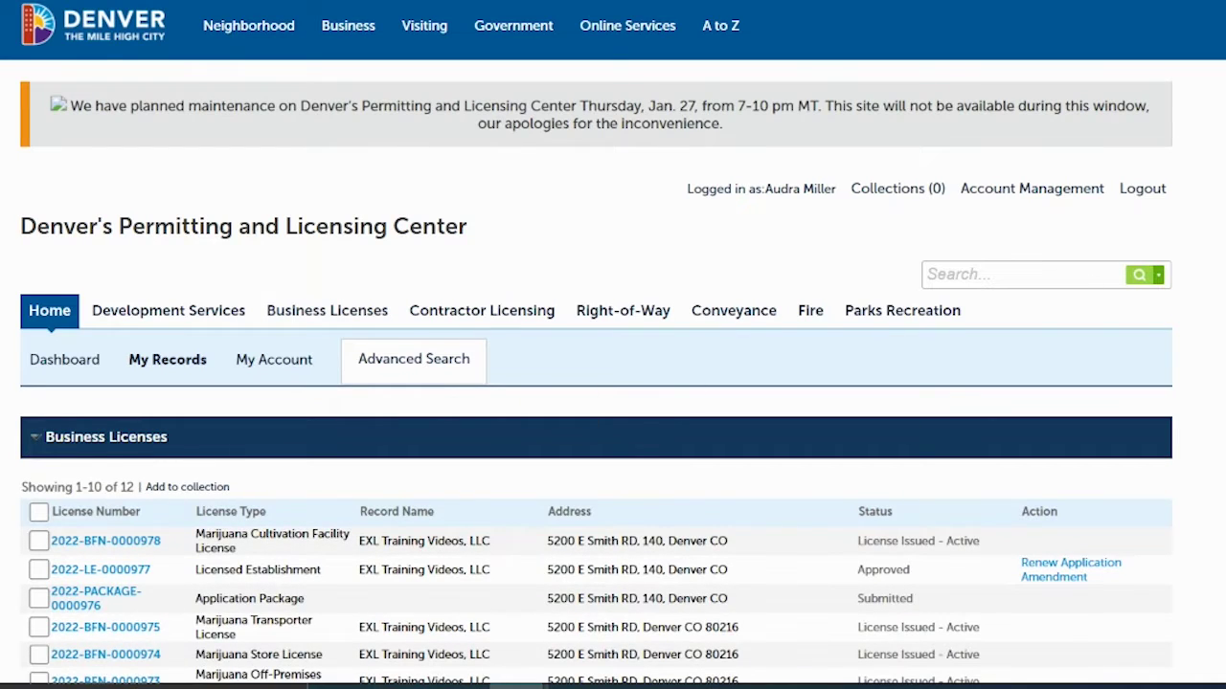
{"action": "scroll", "coordinate": [613, 383], "scroll_direction": "down", "scroll_amount": 4}
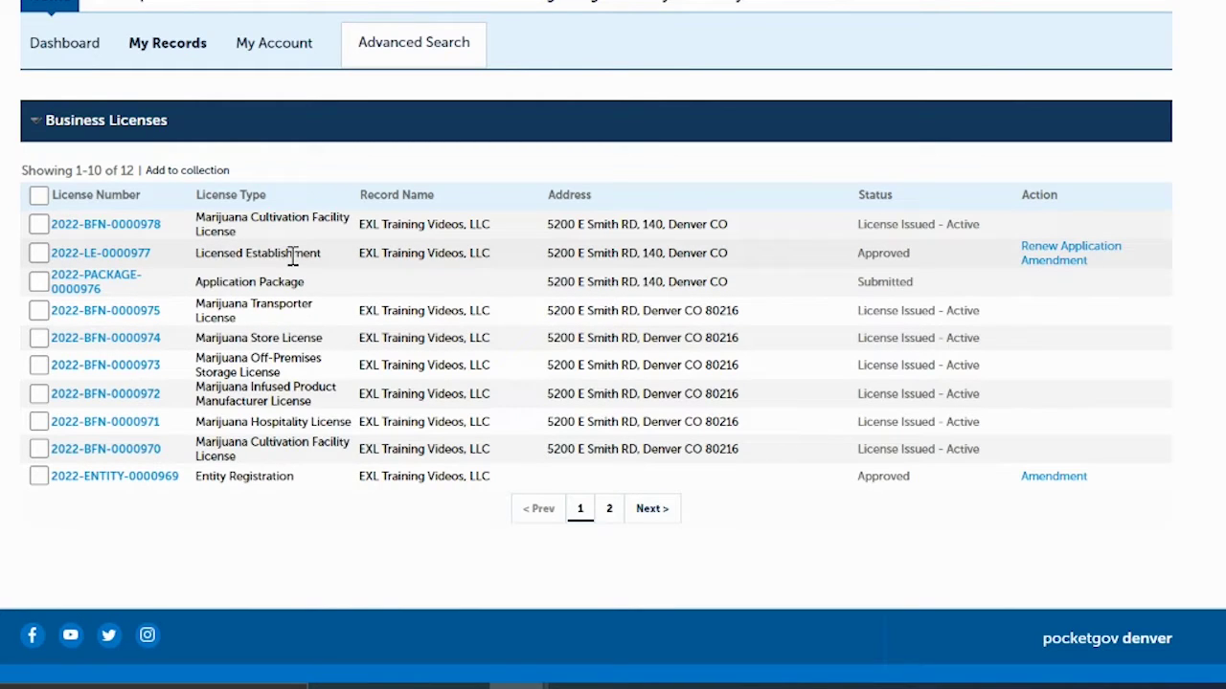
{"action": "left_click", "coordinate": [611, 510]}
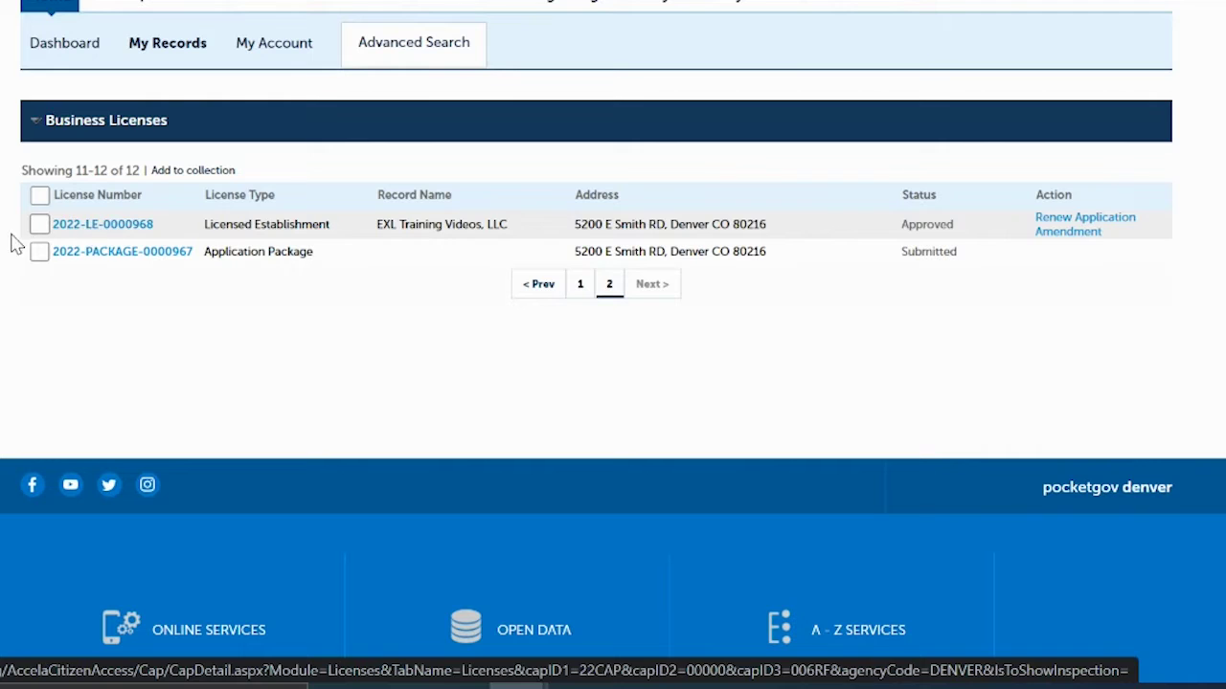
Step: Confirm 2022-LE-0000968 is approved and expires 07/28/2022, then return to Business Licenses page 2
{"action": "left_click", "coordinate": [101, 226]}
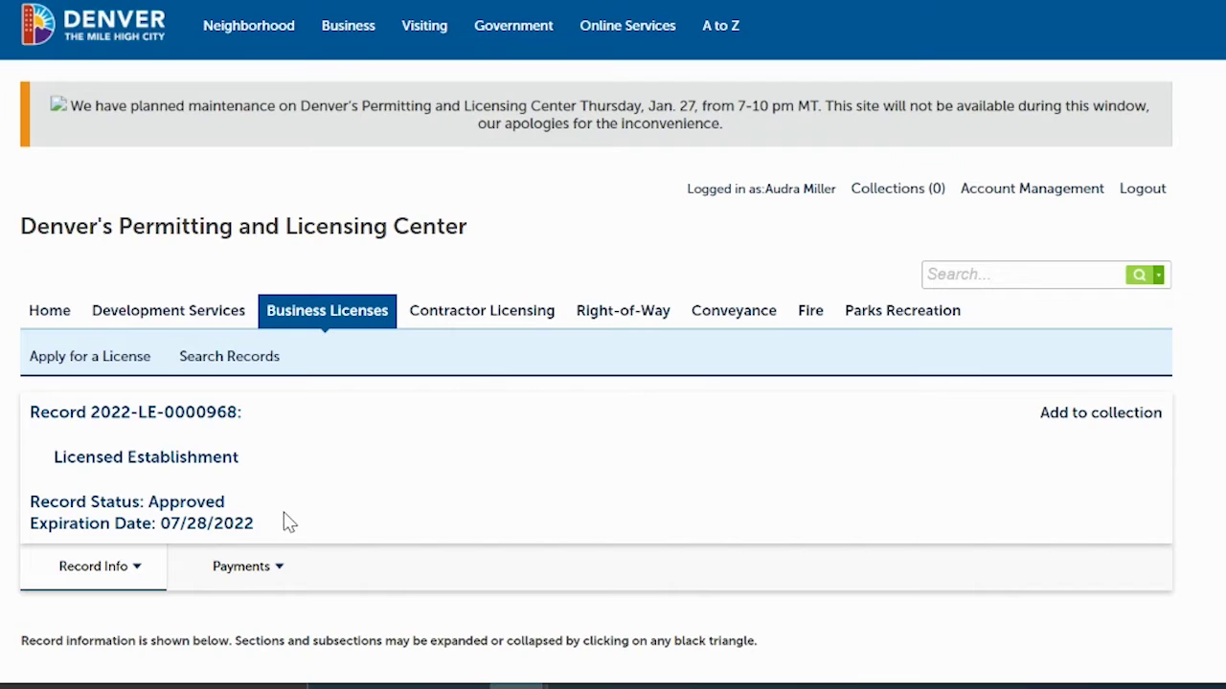
{"action": "left_click", "coordinate": [324, 312]}
{"action": "scroll", "coordinate": [320, 307], "scroll_direction": "down", "scroll_amount": 3}
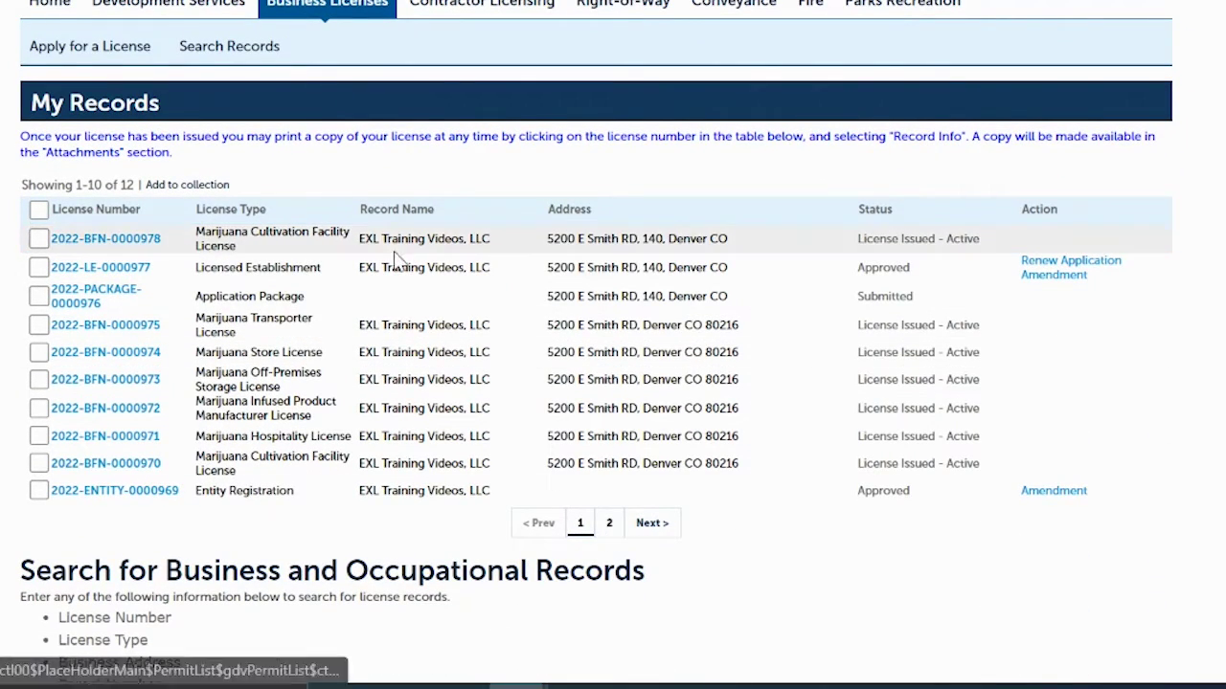
{"action": "left_click", "coordinate": [609, 524]}
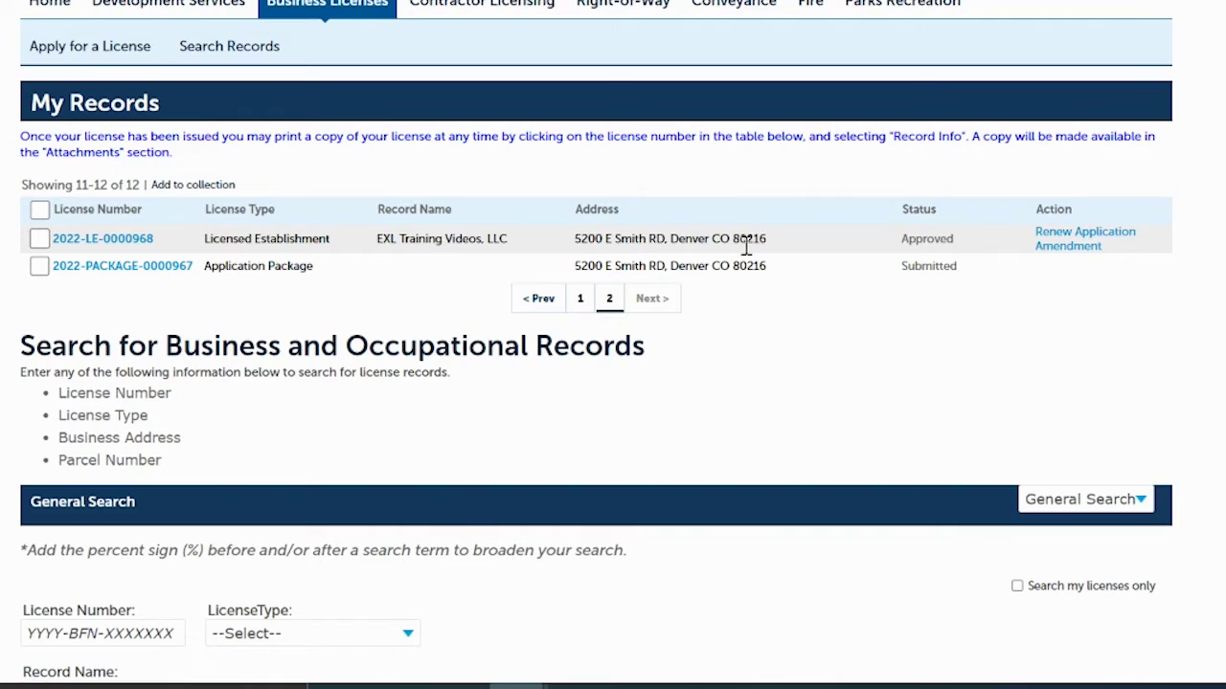
Step: Start the renewal for license 2022-LE-0000968 and move past its introduction instructions
{"action": "left_click", "coordinate": [1053, 239]}
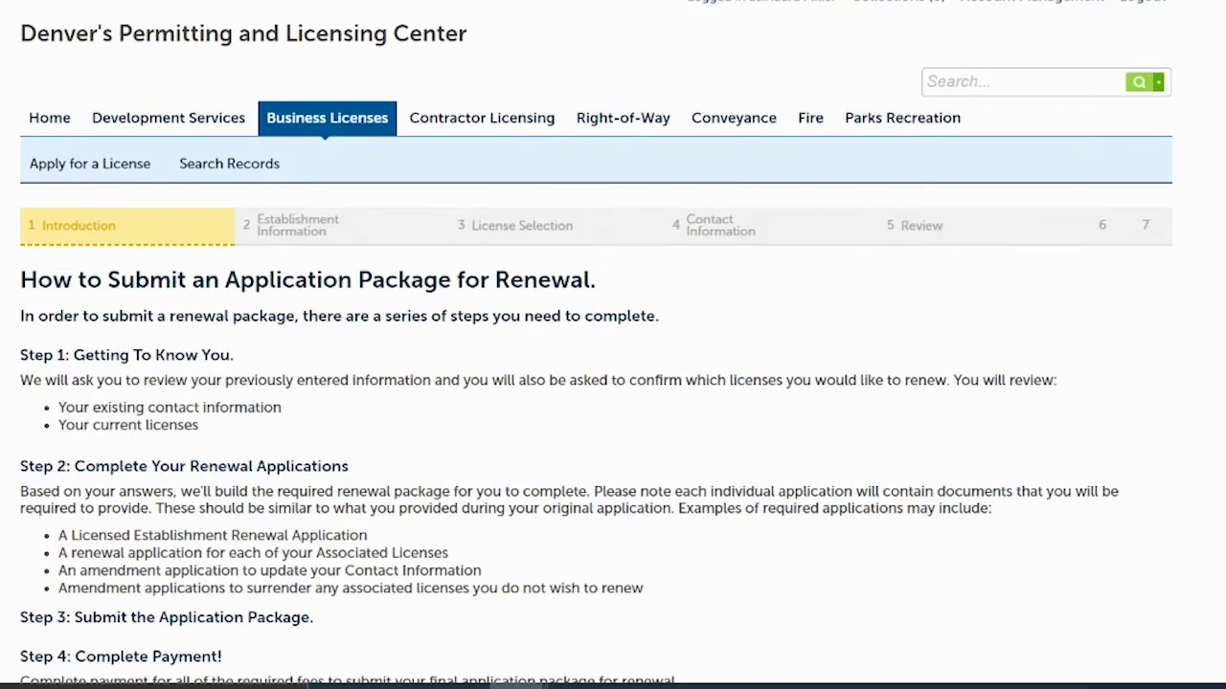
{"action": "scroll", "coordinate": [595, 345], "scroll_direction": "down", "scroll_amount": 3}
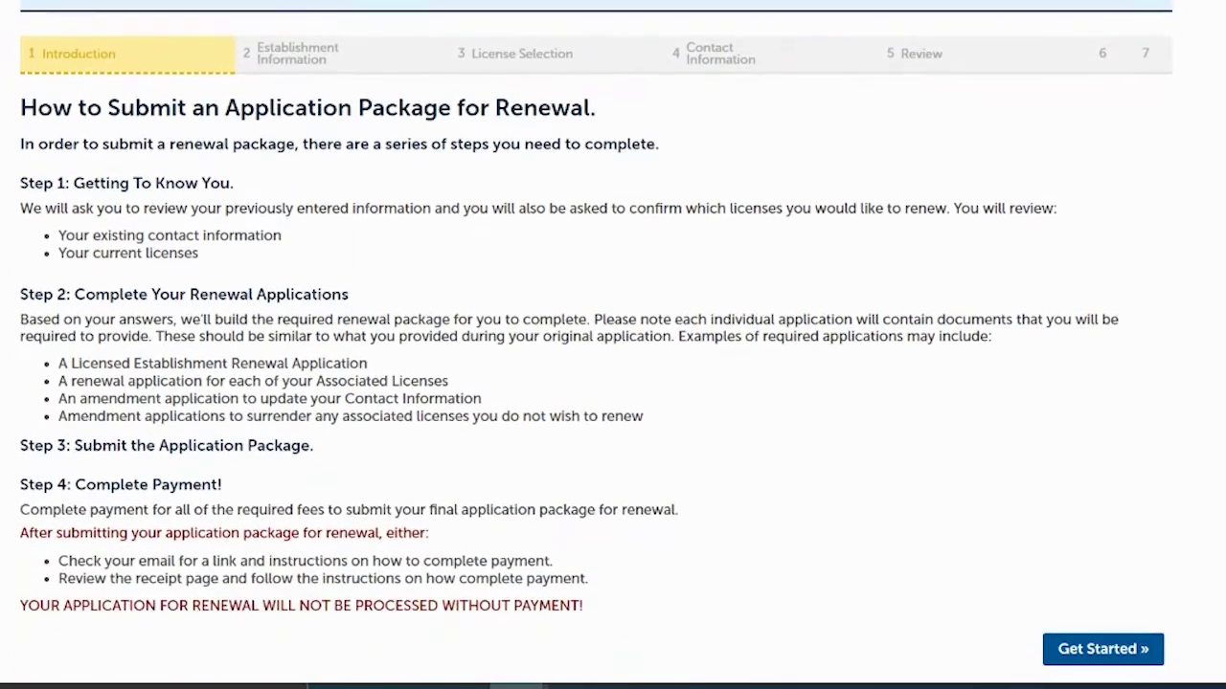
{"action": "scroll", "coordinate": [596, 345], "scroll_direction": "down", "scroll_amount": 1}
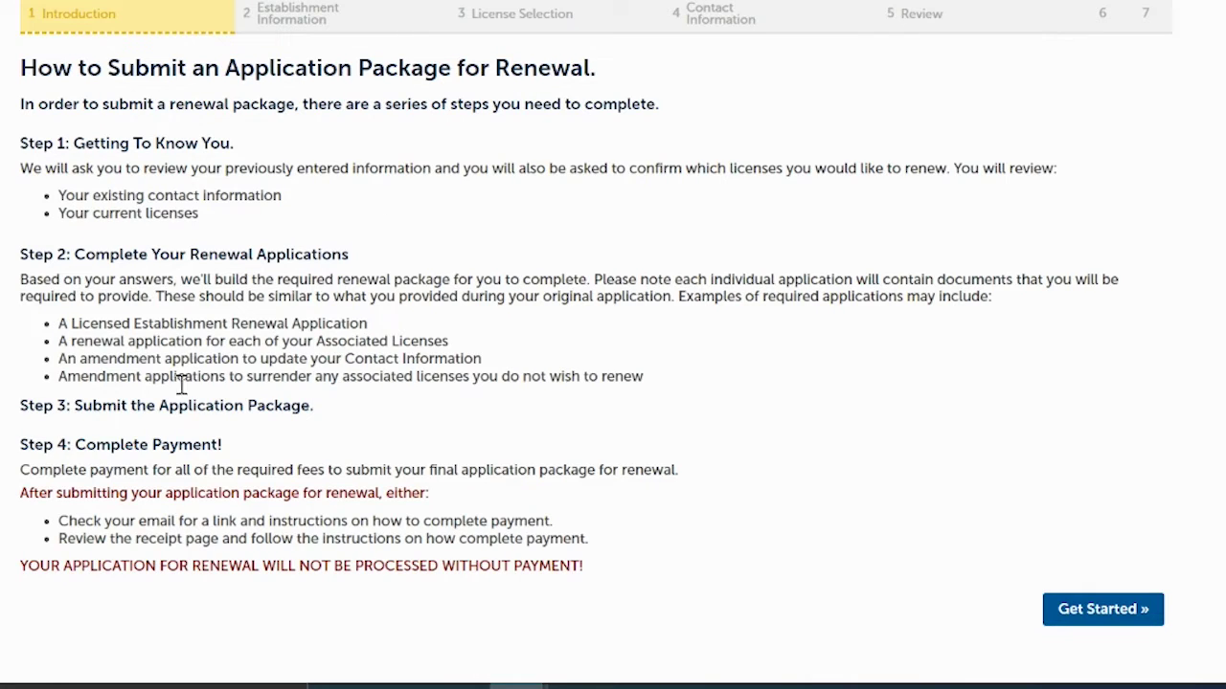
{"action": "left_click", "coordinate": [1098, 613]}
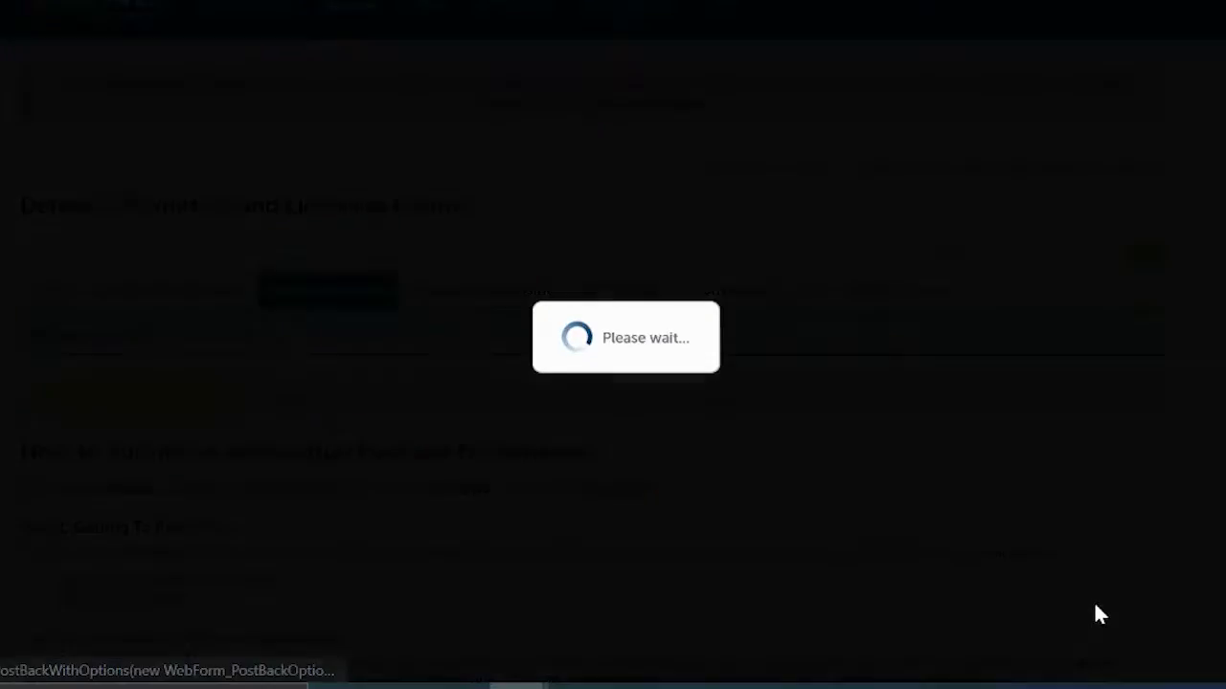
Step: Continue with all seven licenses left set to renew and none surrendered
{"action": "scroll", "coordinate": [1098, 614], "scroll_direction": "down", "scroll_amount": 5}
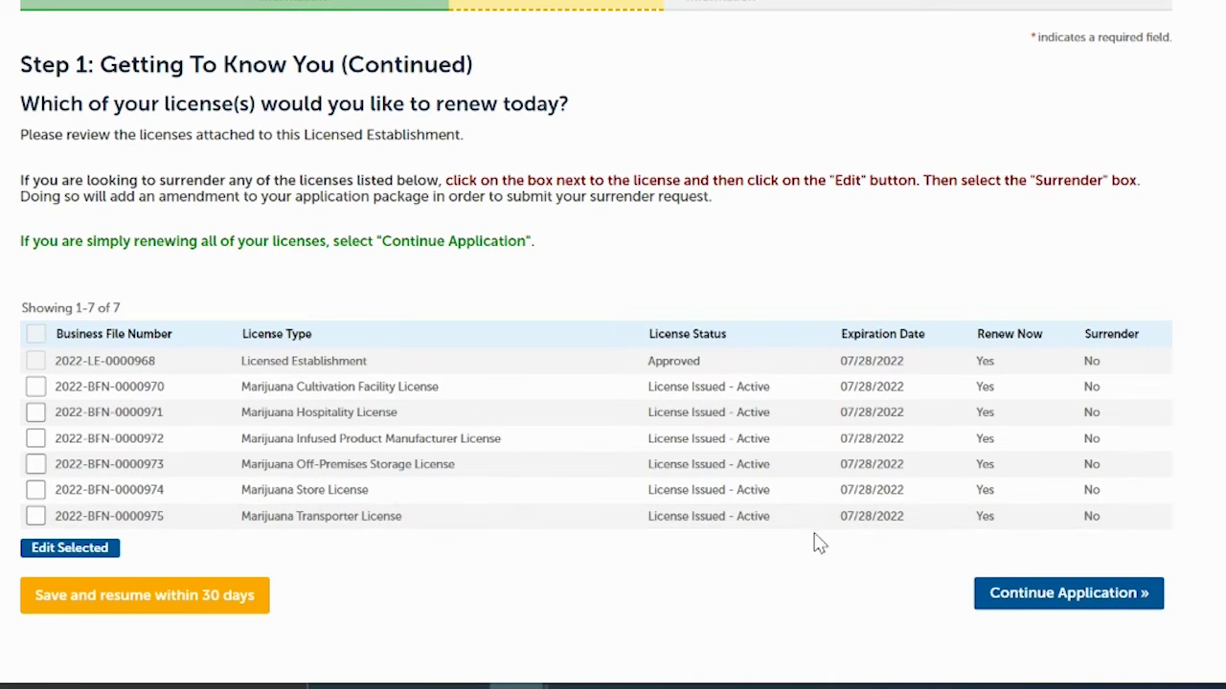
{"action": "left_click", "coordinate": [1042, 594]}
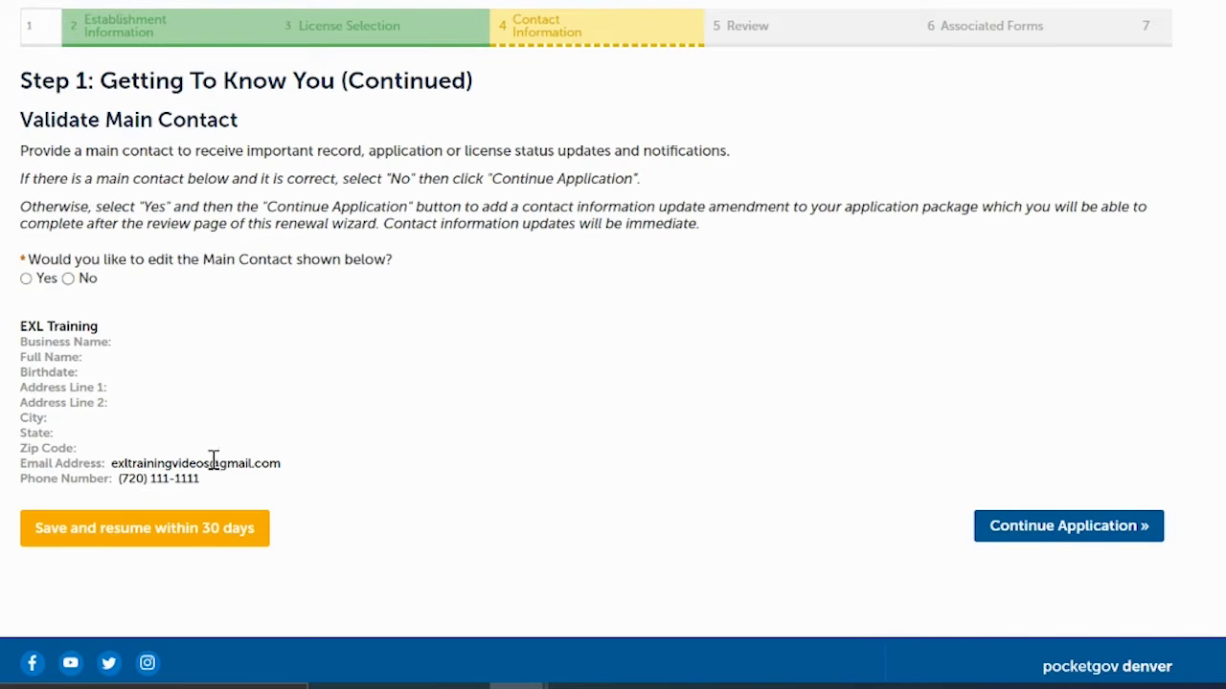
Step: Answer No to editing the main contact, mailing address and optional email recipient
{"action": "left_click", "coordinate": [68, 279]}
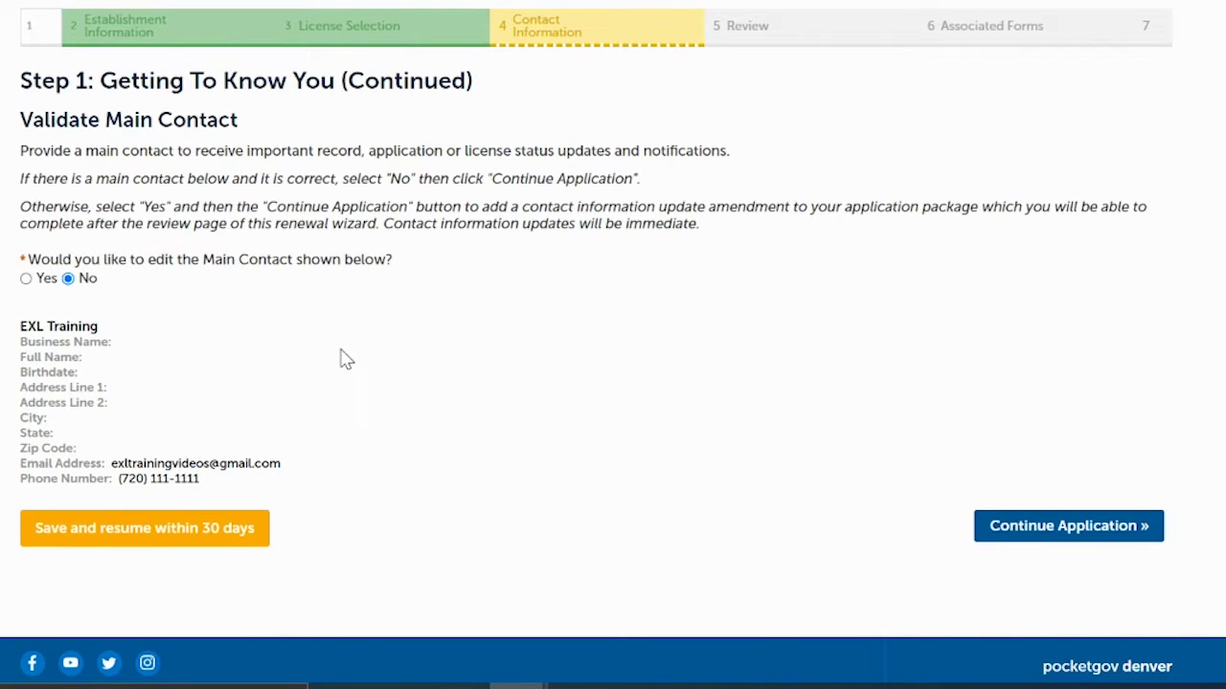
{"action": "left_click", "coordinate": [1070, 533]}
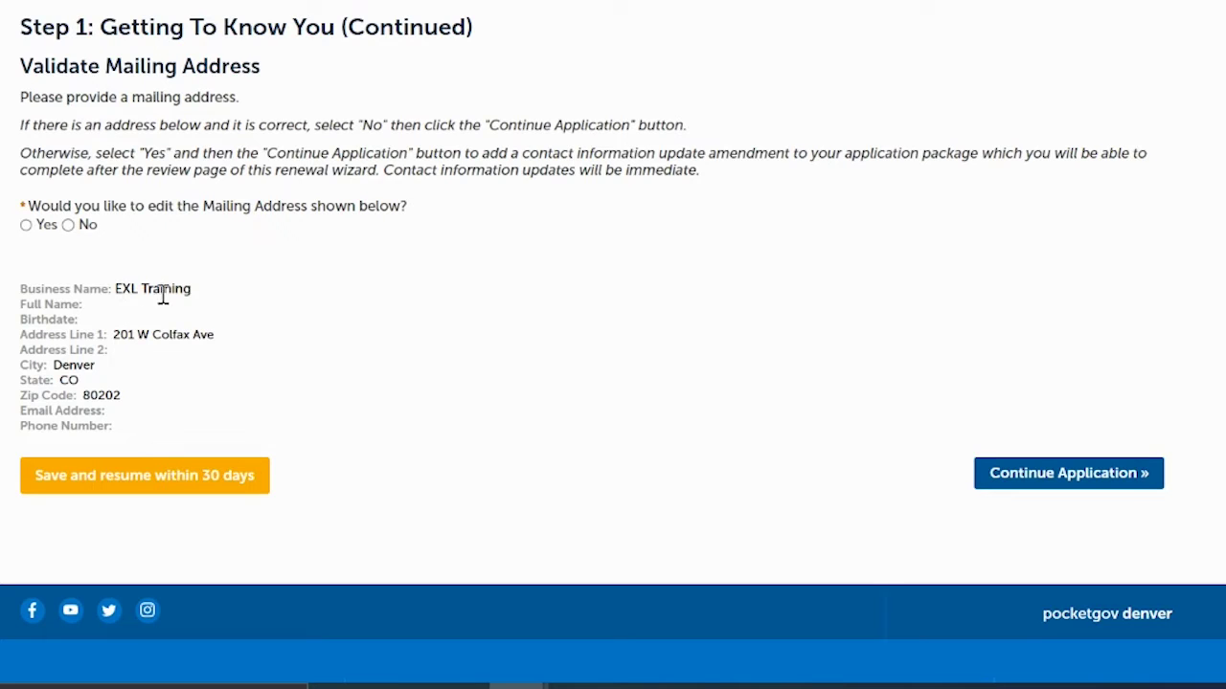
{"action": "left_click", "coordinate": [68, 226]}
{"action": "left_click", "coordinate": [1019, 484]}
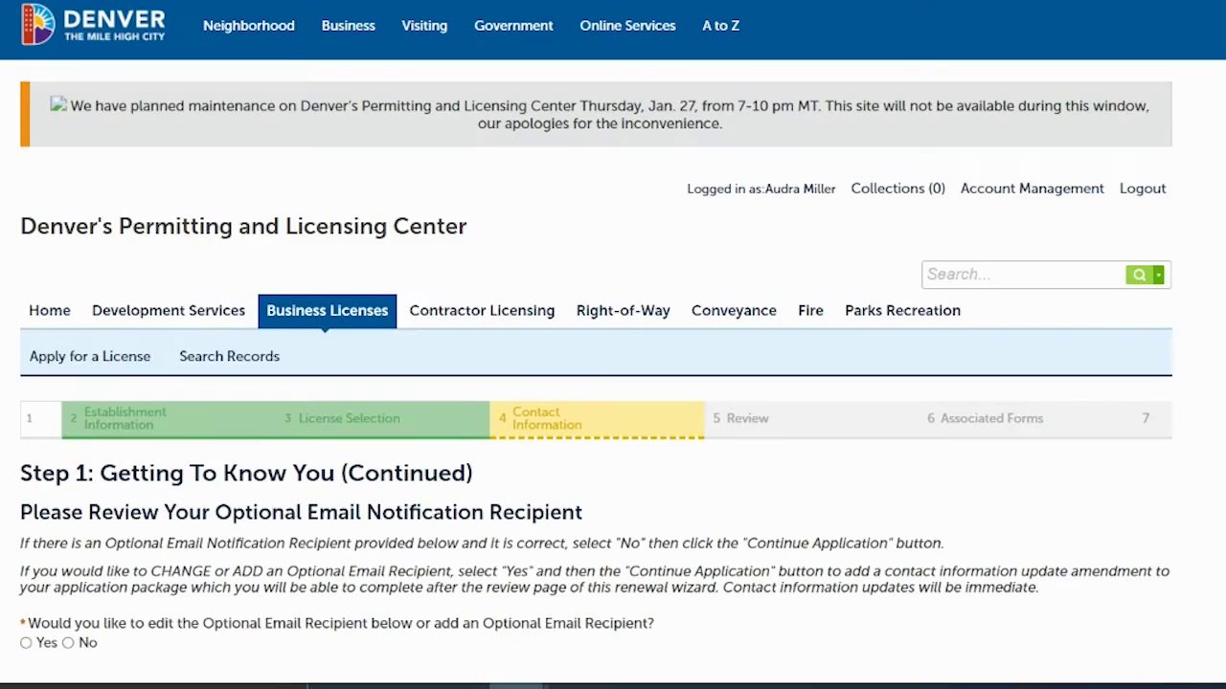
{"action": "scroll", "coordinate": [679, 378], "scroll_direction": "down", "scroll_amount": 3}
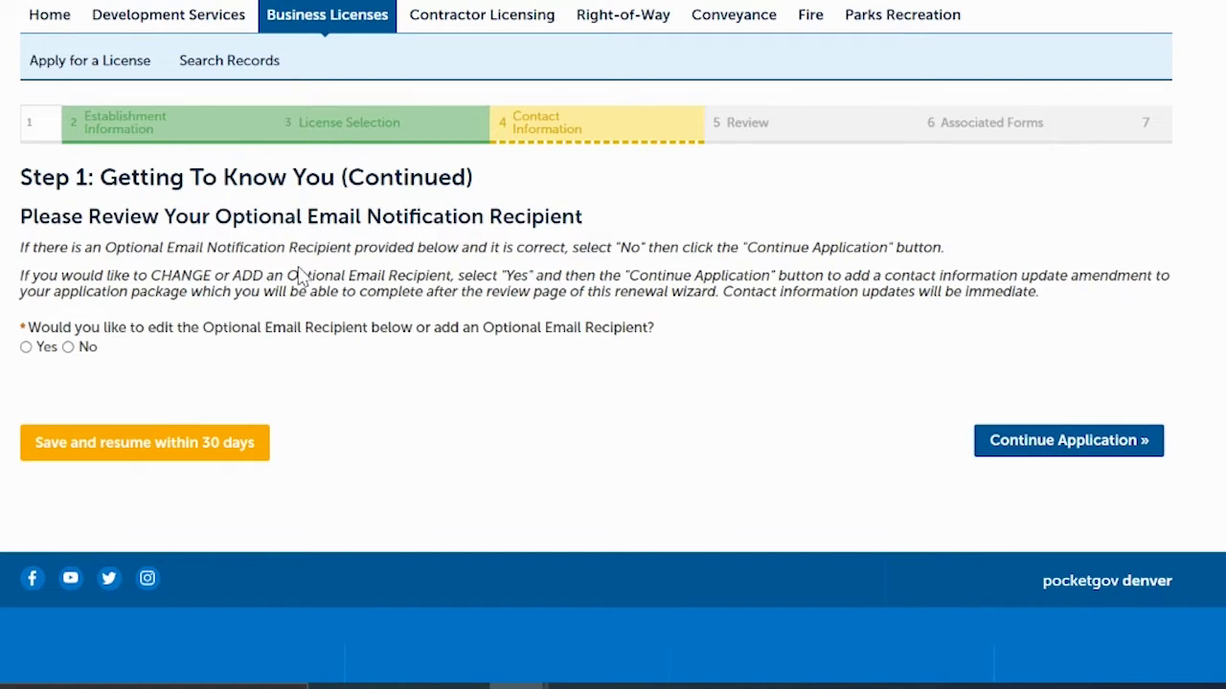
{"action": "left_click", "coordinate": [68, 348]}
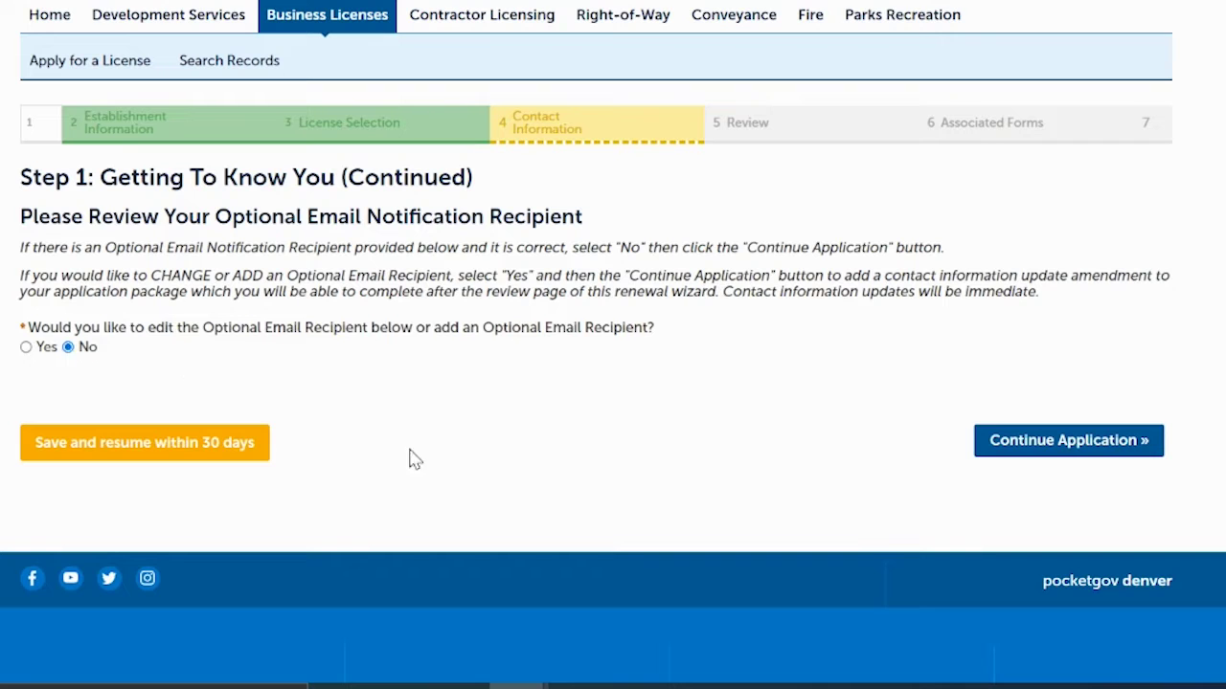
{"action": "left_click", "coordinate": [1031, 450]}
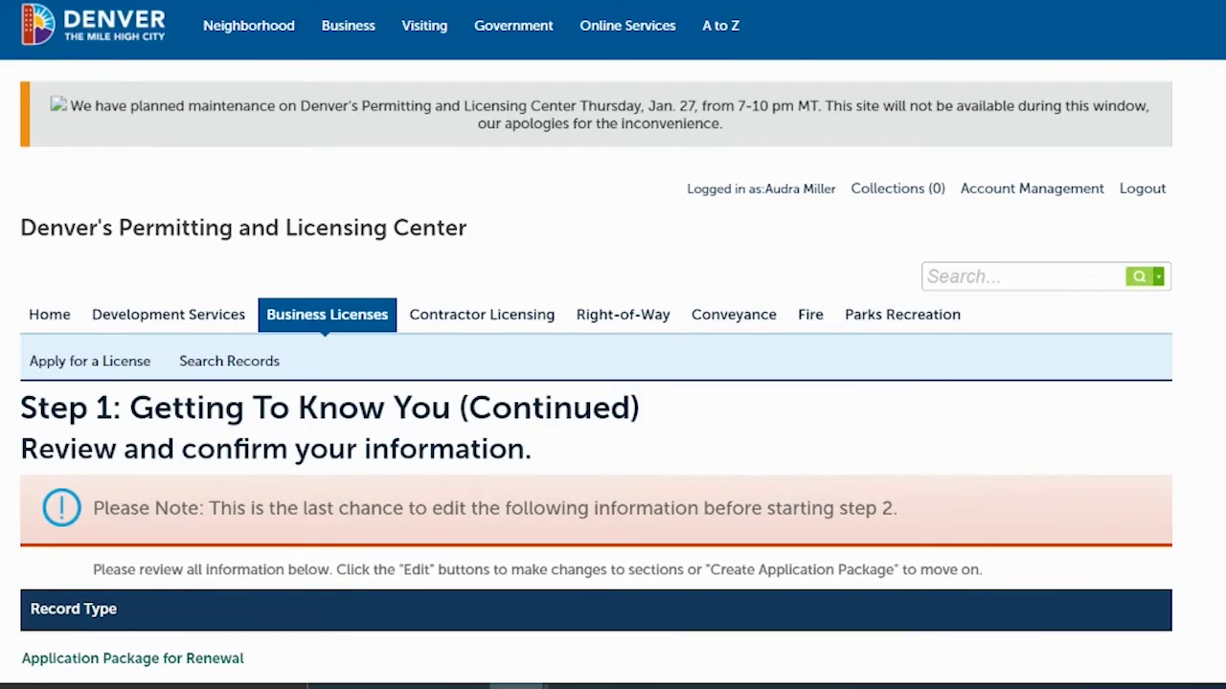
{"action": "scroll", "coordinate": [613, 344], "scroll_direction": "down", "scroll_amount": 5}
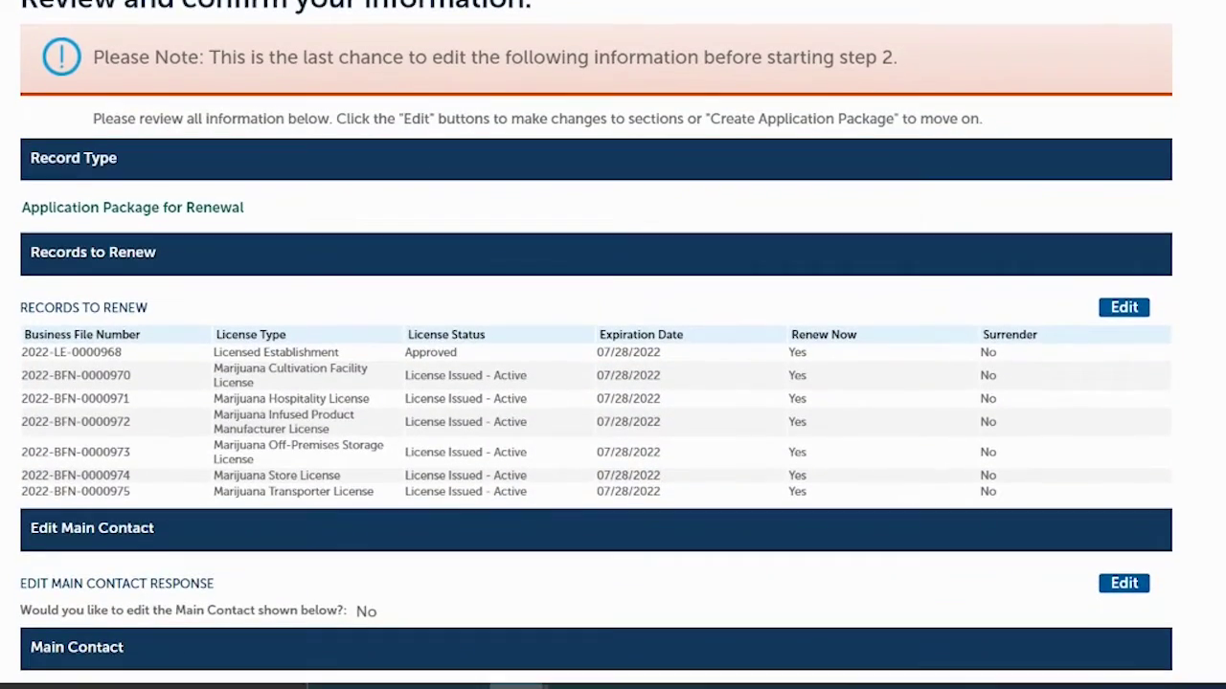
{"action": "scroll", "coordinate": [613, 345], "scroll_direction": "down", "scroll_amount": 2}
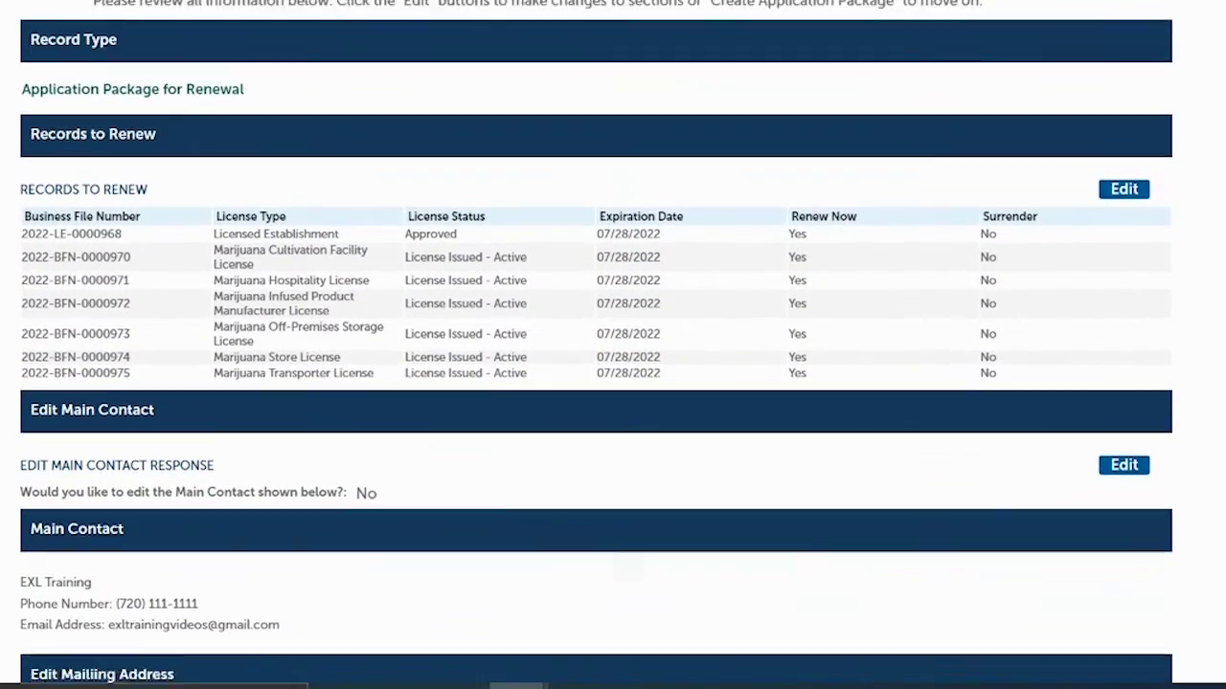
{"action": "scroll", "coordinate": [613, 344], "scroll_direction": "down", "scroll_amount": 1}
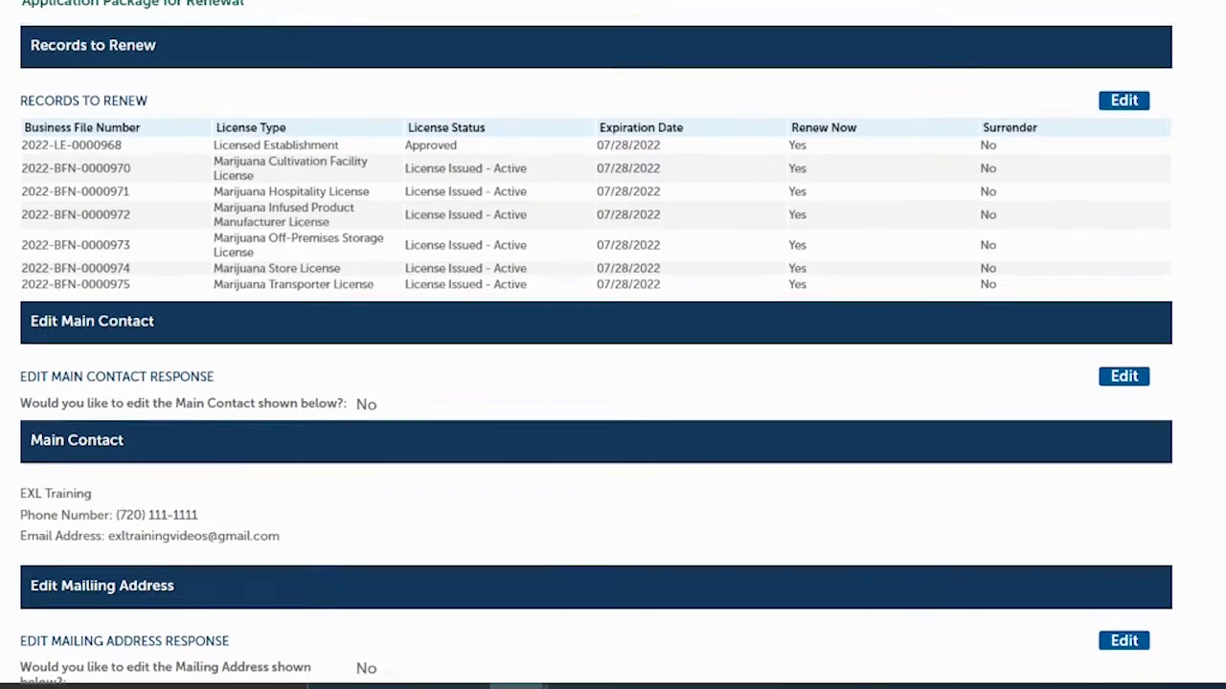
{"action": "scroll", "coordinate": [613, 344], "scroll_direction": "down", "scroll_amount": 2}
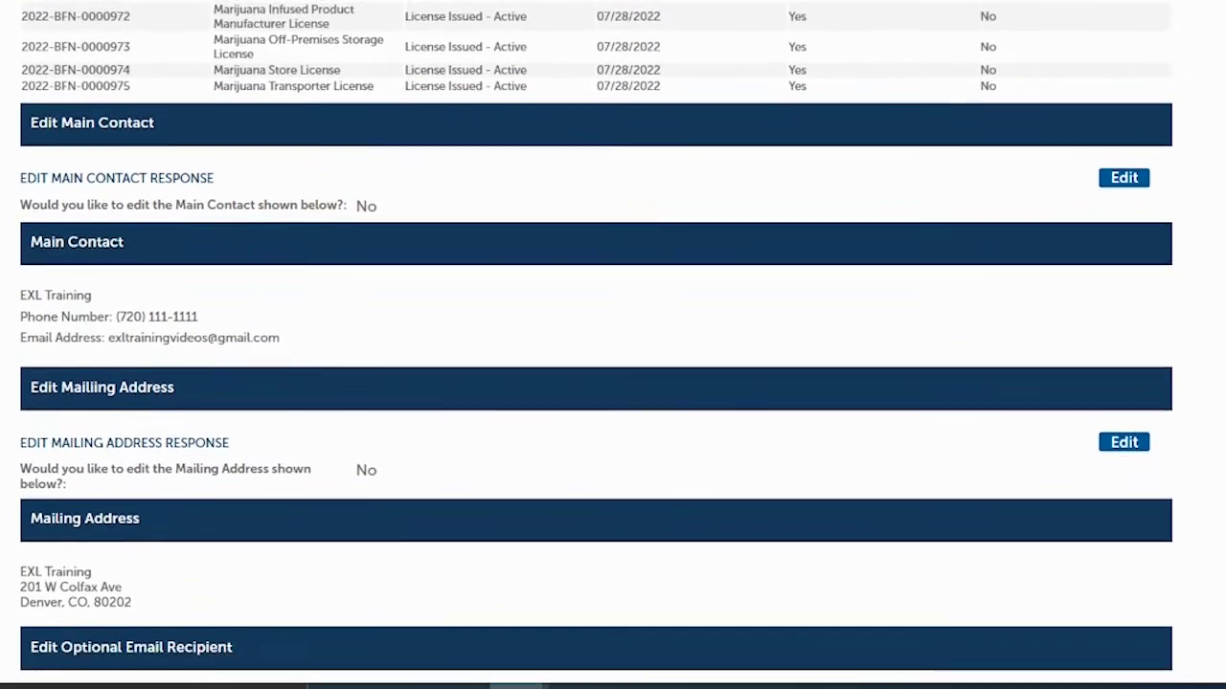
{"action": "scroll", "coordinate": [1161, 387], "scroll_direction": "up", "scroll_amount": 3}
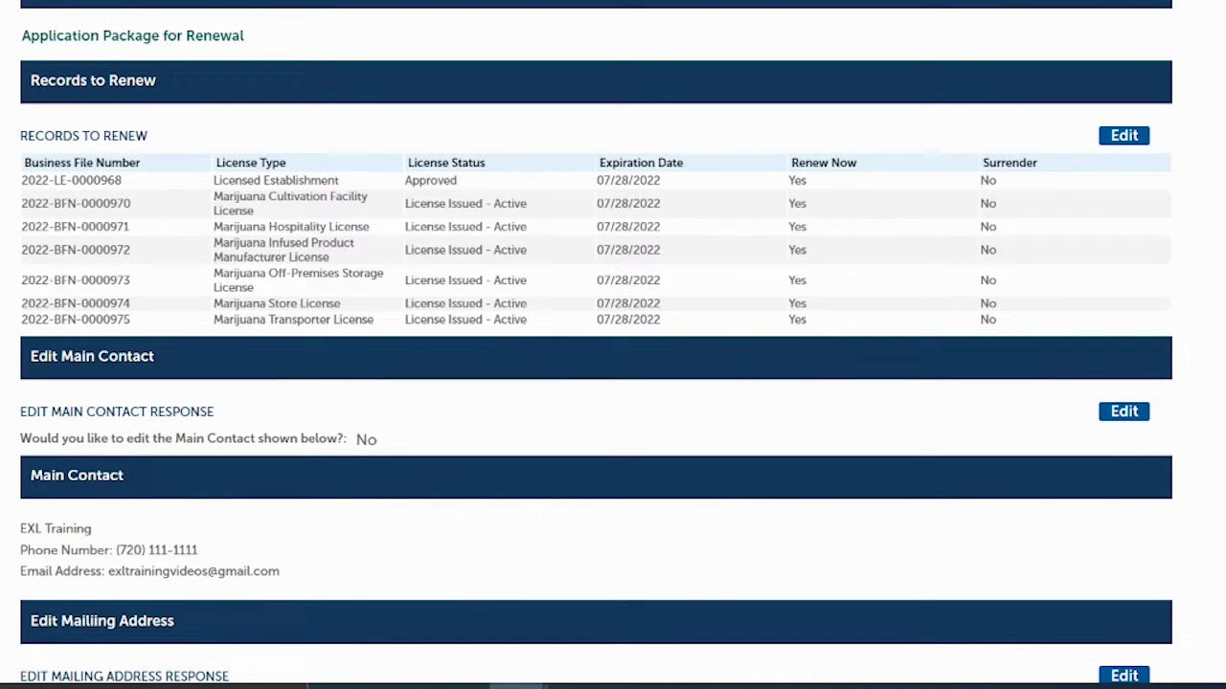
{"action": "scroll", "coordinate": [596, 342], "scroll_direction": "down", "scroll_amount": 3}
{"action": "scroll", "coordinate": [596, 343], "scroll_direction": "down", "scroll_amount": 3}
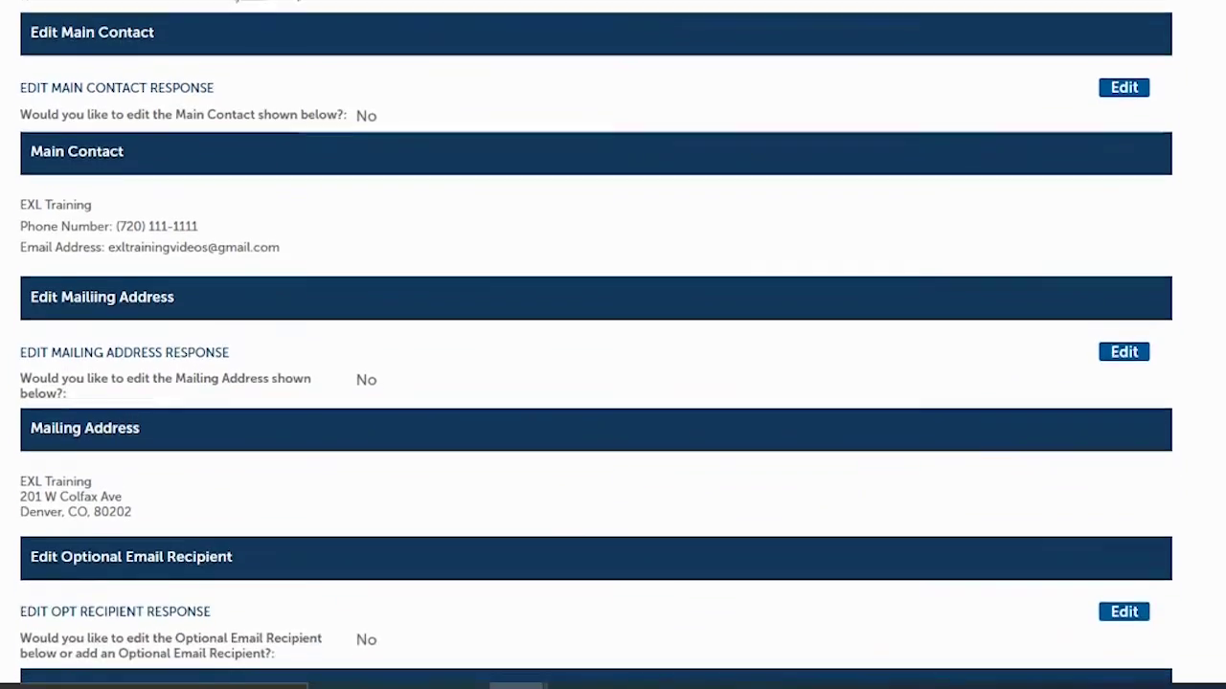
{"action": "scroll", "coordinate": [595, 343], "scroll_direction": "down", "scroll_amount": 5}
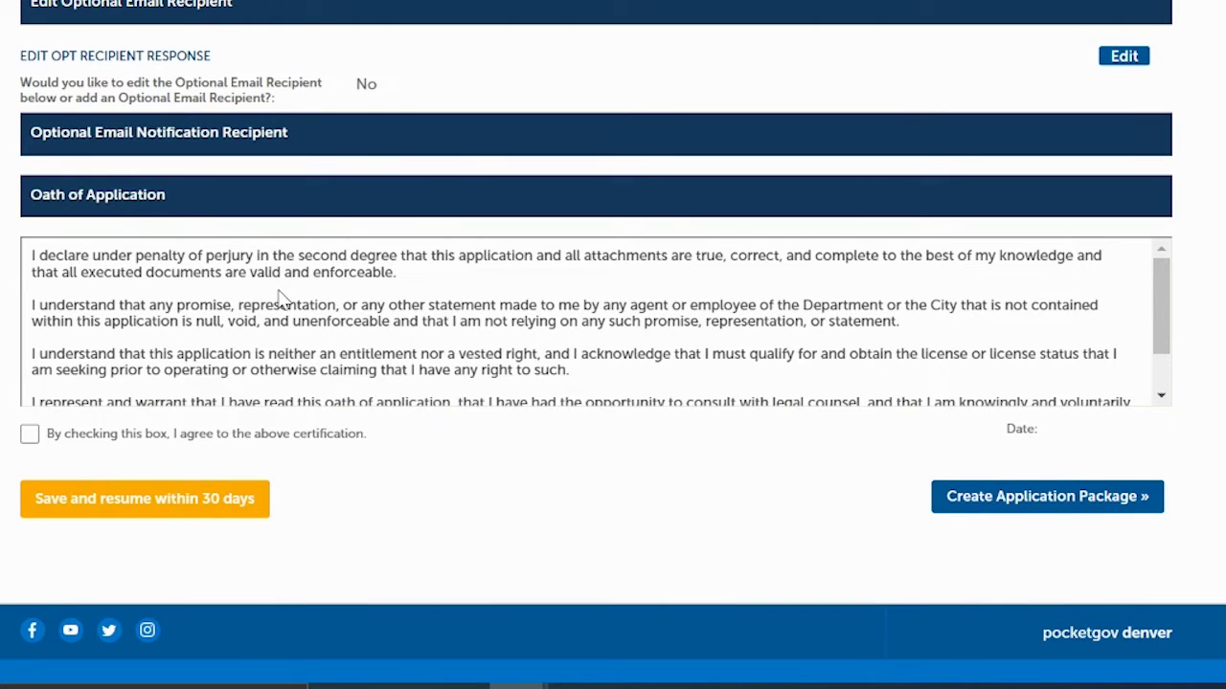
{"action": "left_click", "coordinate": [30, 437]}
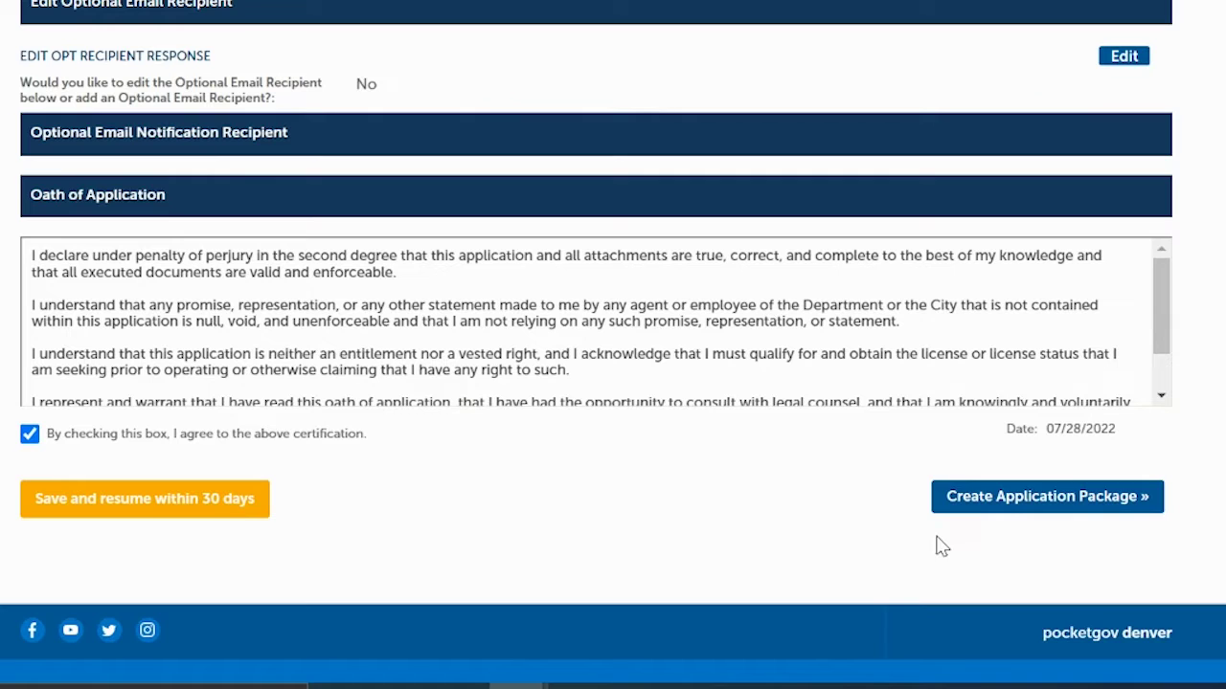
Step: Create the package and view the seven added applications, 2022-LE-0000968 through 2022-BFN-0000975
{"action": "left_click", "coordinate": [1032, 508]}
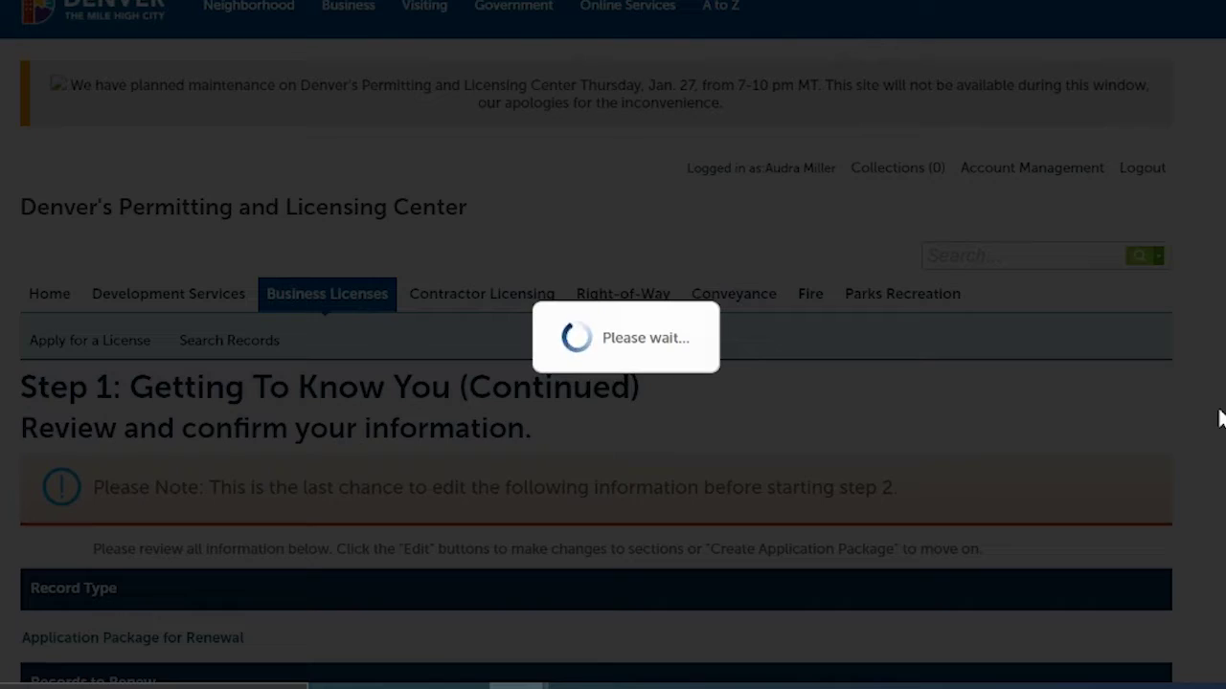
{"action": "scroll", "coordinate": [613, 383], "scroll_direction": "down", "scroll_amount": 1}
{"action": "scroll", "coordinate": [613, 383], "scroll_direction": "up", "scroll_amount": 2}
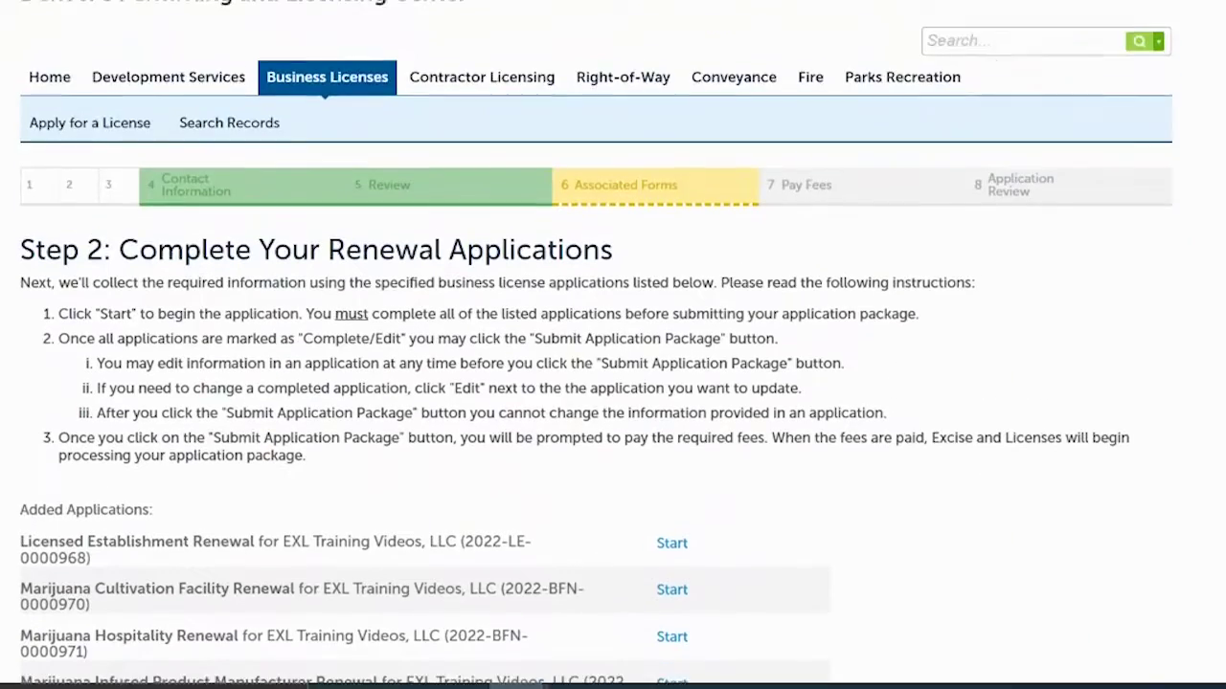
{"action": "scroll", "coordinate": [613, 383], "scroll_direction": "down", "scroll_amount": 3}
{"action": "scroll", "coordinate": [613, 383], "scroll_direction": "down", "scroll_amount": 1}
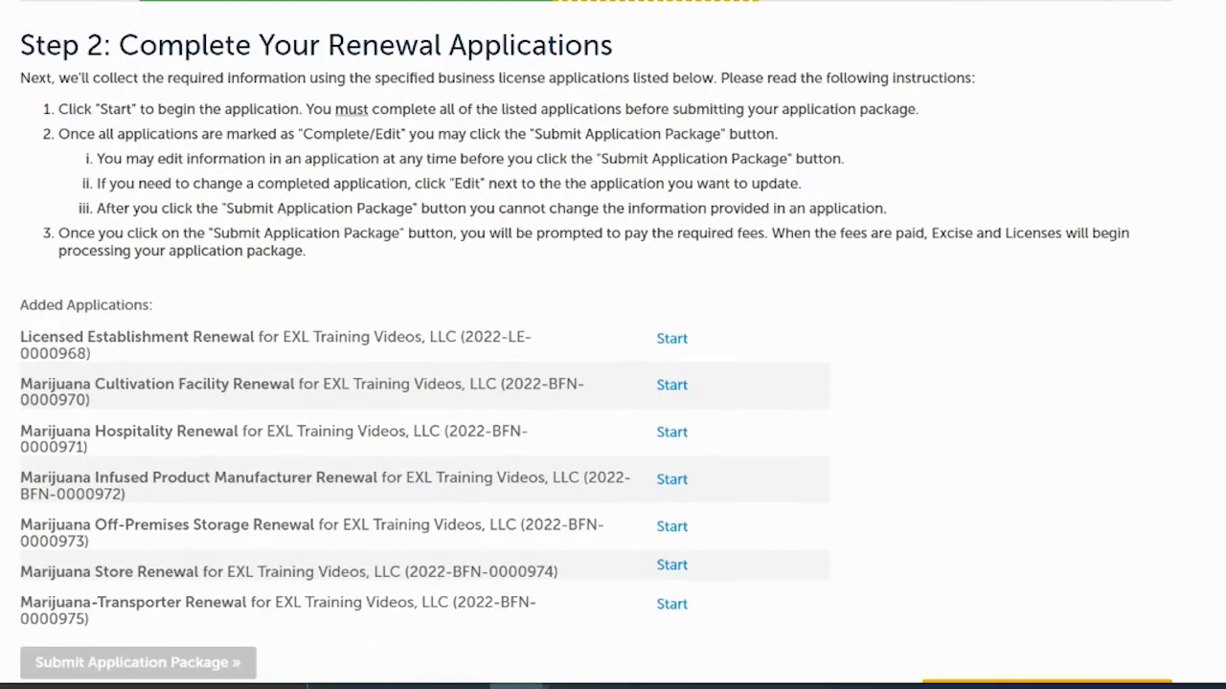
{"action": "scroll", "coordinate": [613, 383], "scroll_direction": "down", "scroll_amount": 2}
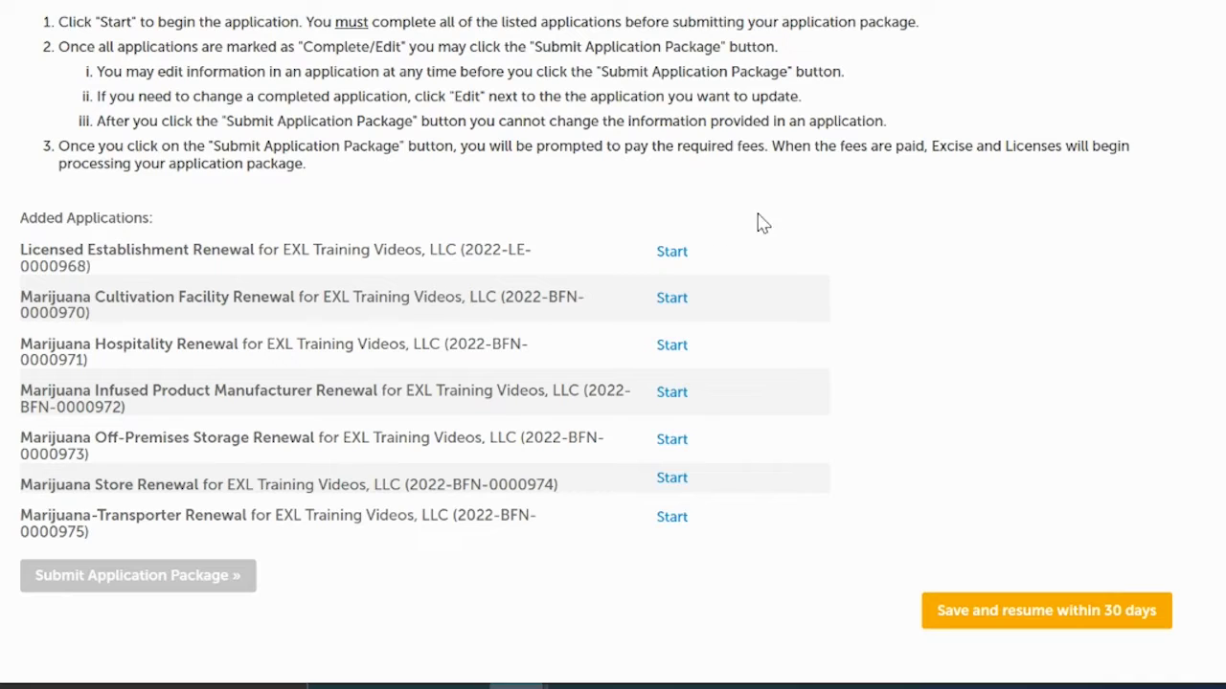
Step: Start the Licensed Establishment Renewal and accept the establishment location on file
{"action": "left_click", "coordinate": [672, 251]}
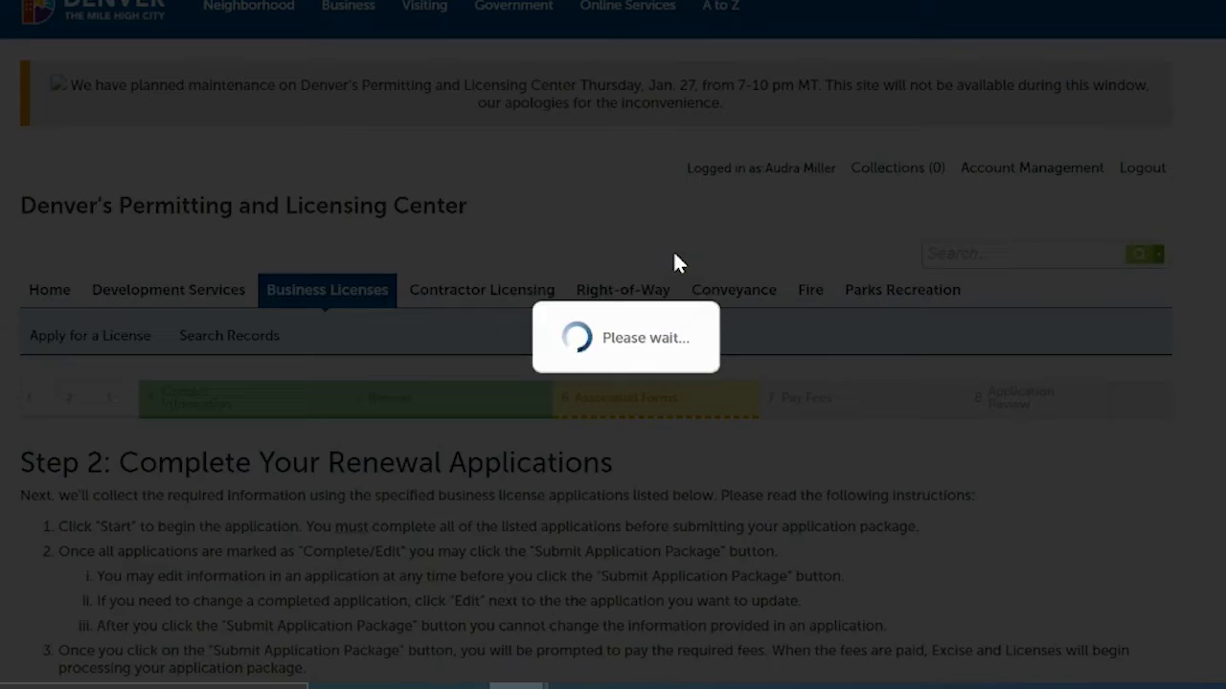
{"action": "scroll", "coordinate": [613, 345], "scroll_direction": "down", "scroll_amount": 3}
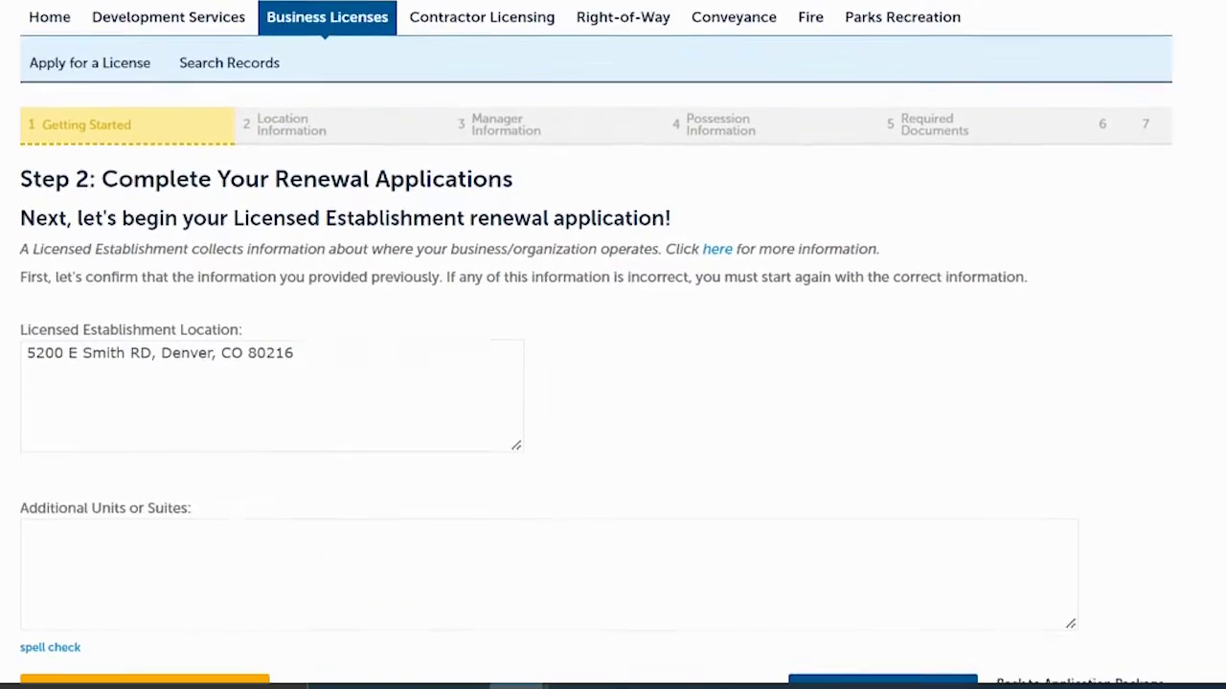
{"action": "scroll", "coordinate": [613, 345], "scroll_direction": "down", "scroll_amount": 1}
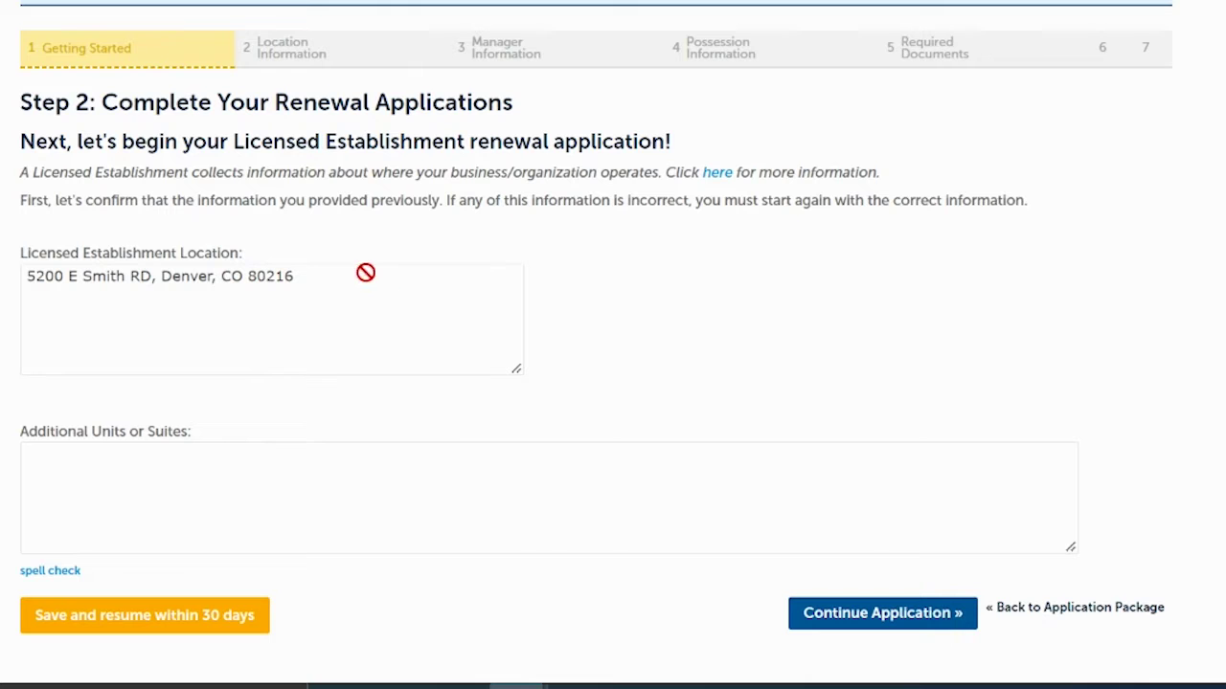
{"action": "left_click", "coordinate": [862, 617]}
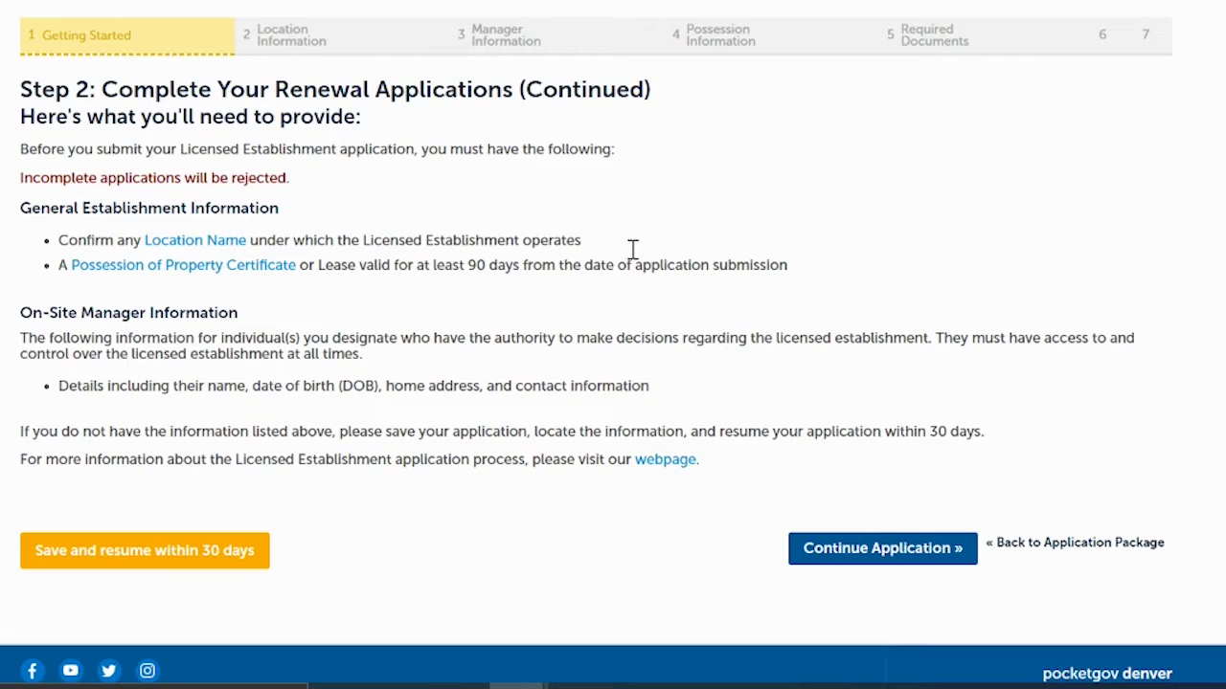
Step: Move past the 'Here's what you'll need to provide' requirements page
{"action": "left_click", "coordinate": [887, 550]}
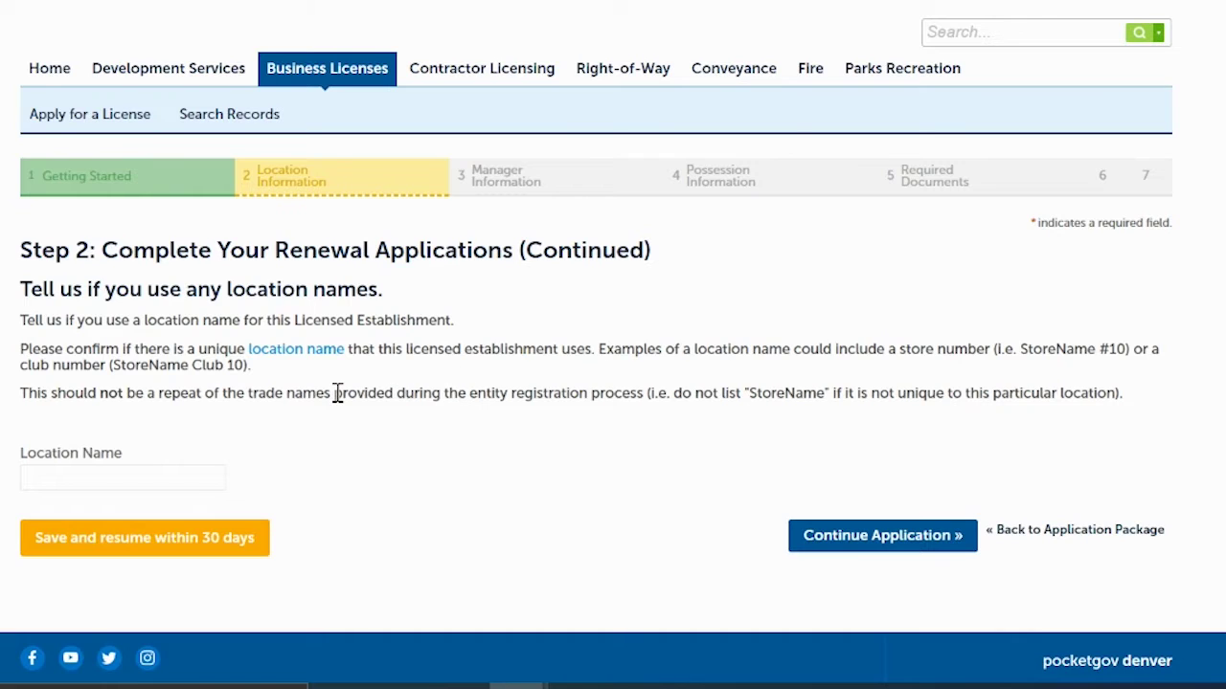
Step: Submit the Location Information step with the Location Name field left empty
{"action": "left_click", "coordinate": [73, 483]}
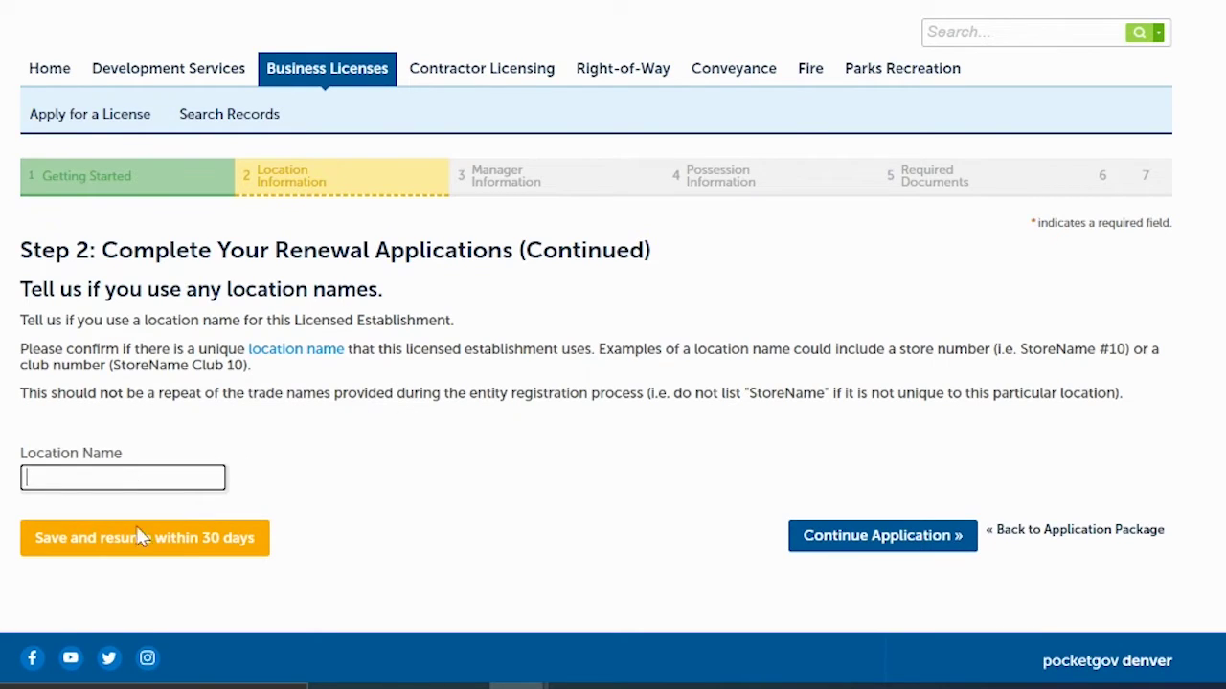
{"action": "left_click", "coordinate": [431, 397]}
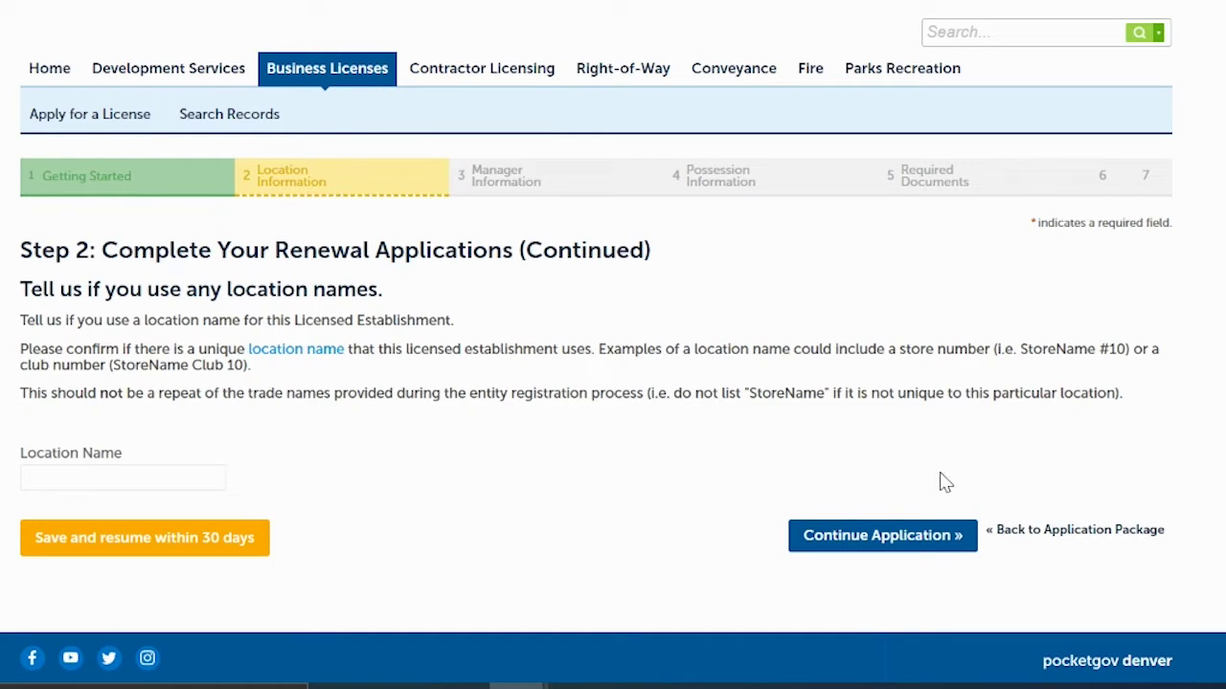
{"action": "left_click", "coordinate": [842, 539]}
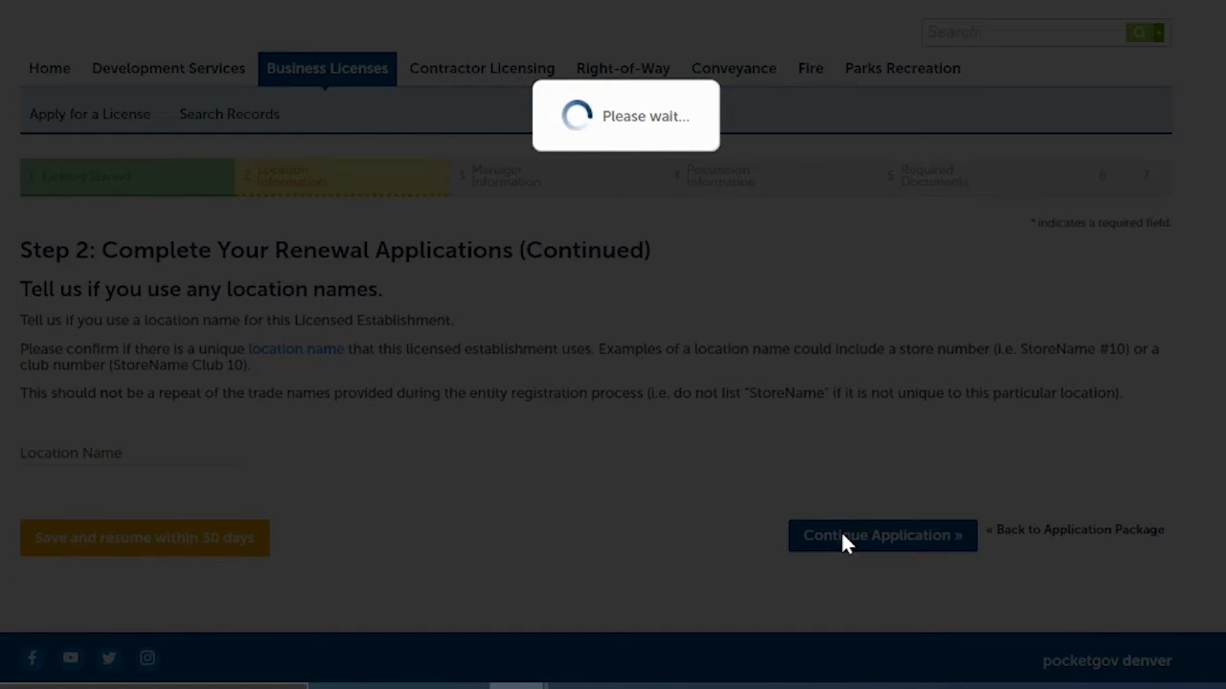
Step: Leave the single on-site manager entry (position Manager) unchanged
{"action": "scroll", "coordinate": [613, 345], "scroll_direction": "down", "scroll_amount": 3}
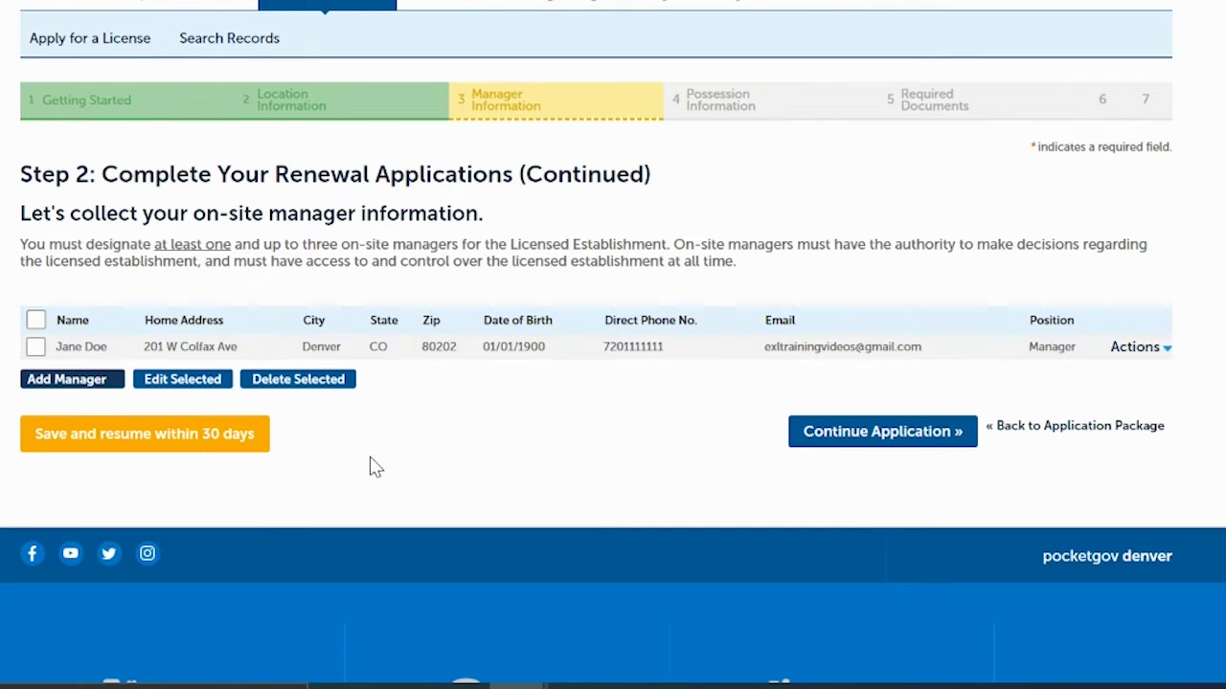
{"action": "left_click", "coordinate": [37, 348]}
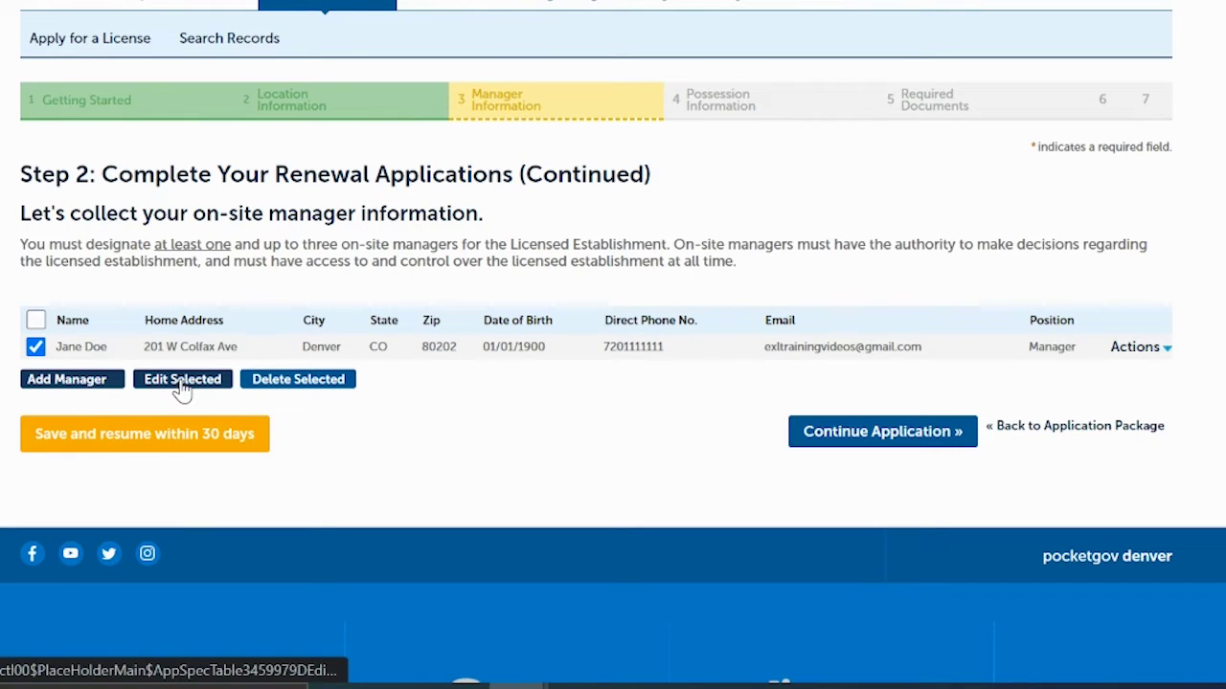
{"action": "left_click", "coordinate": [35, 347]}
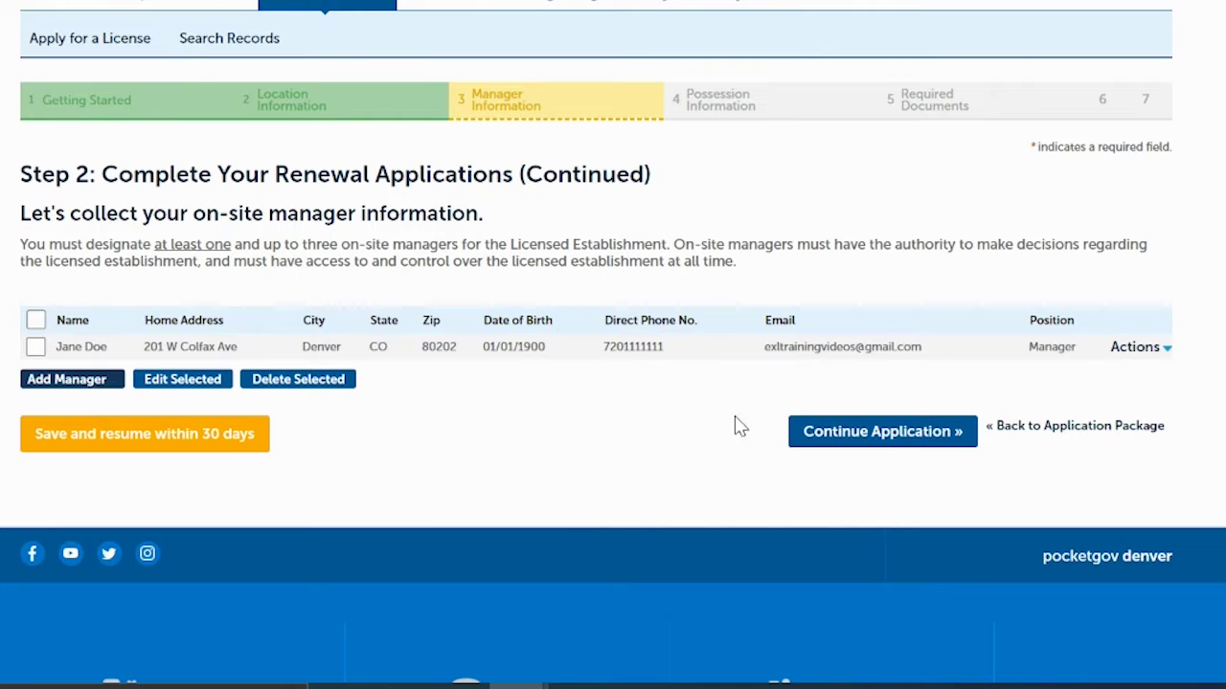
Step: Continue to Possession Information, which shows Rent with a lease expiring 11/26/2022
{"action": "left_click", "coordinate": [827, 439]}
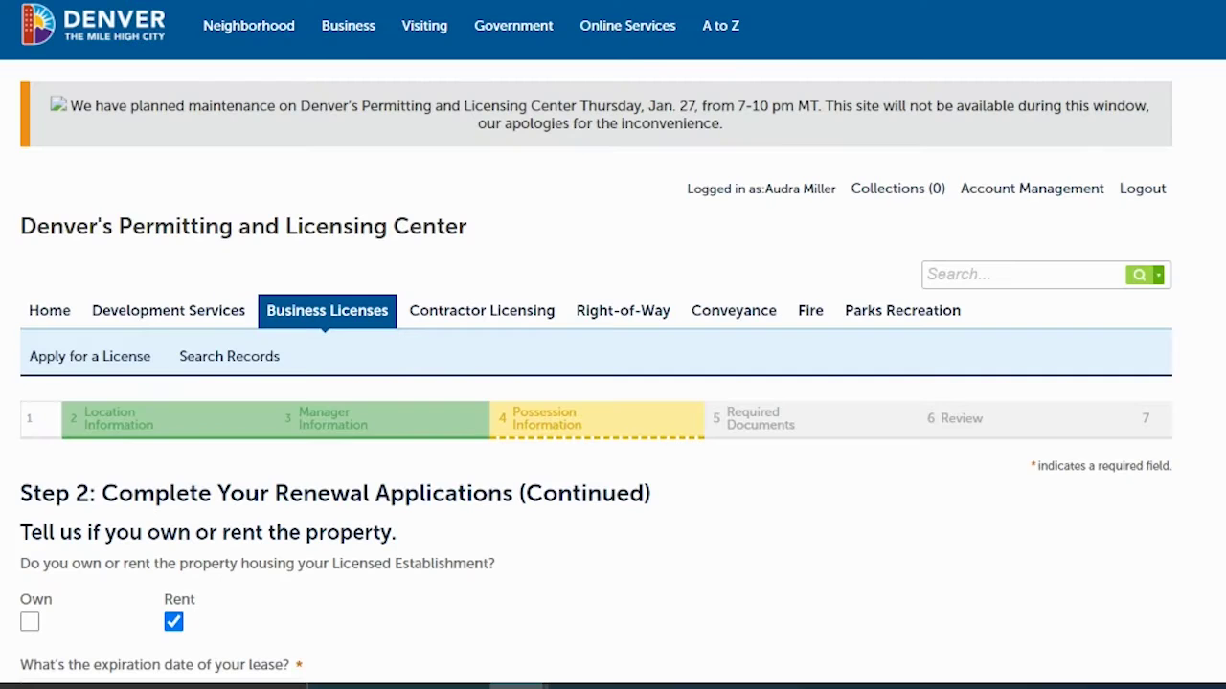
{"action": "scroll", "coordinate": [990, 263], "scroll_direction": "down", "scroll_amount": 3}
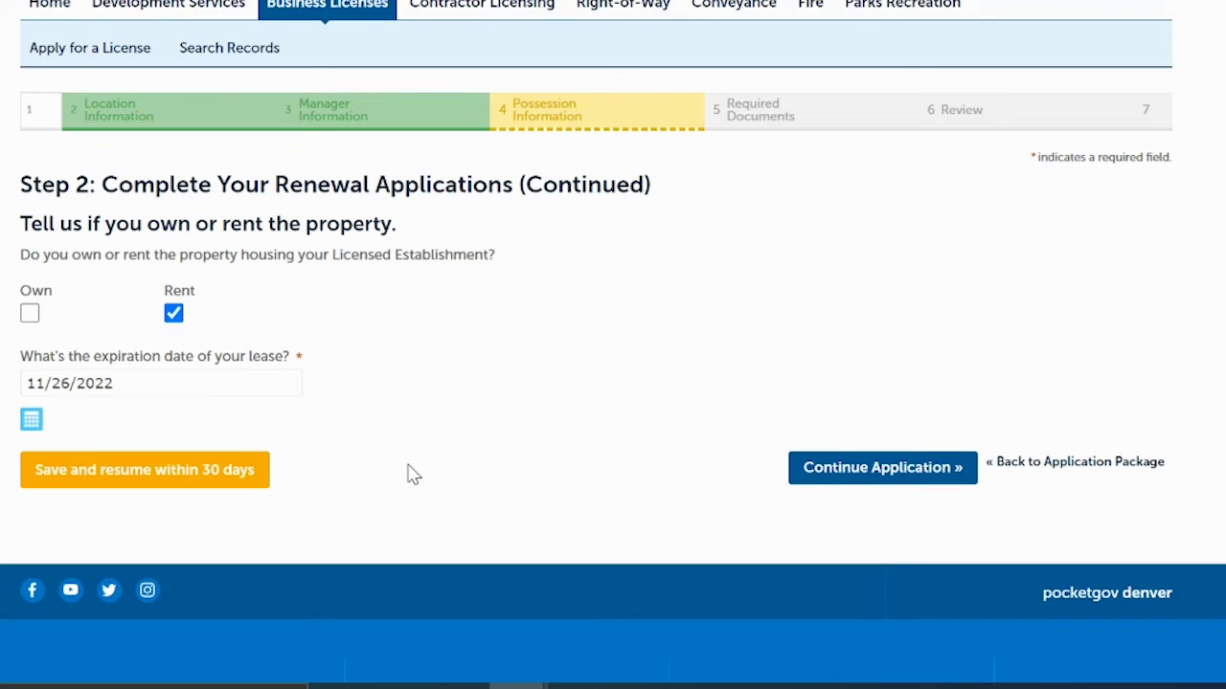
Step: Advance past the rental details to Required Documents, which requests a Possession of Property Certificate or lease
{"action": "left_click", "coordinate": [883, 469]}
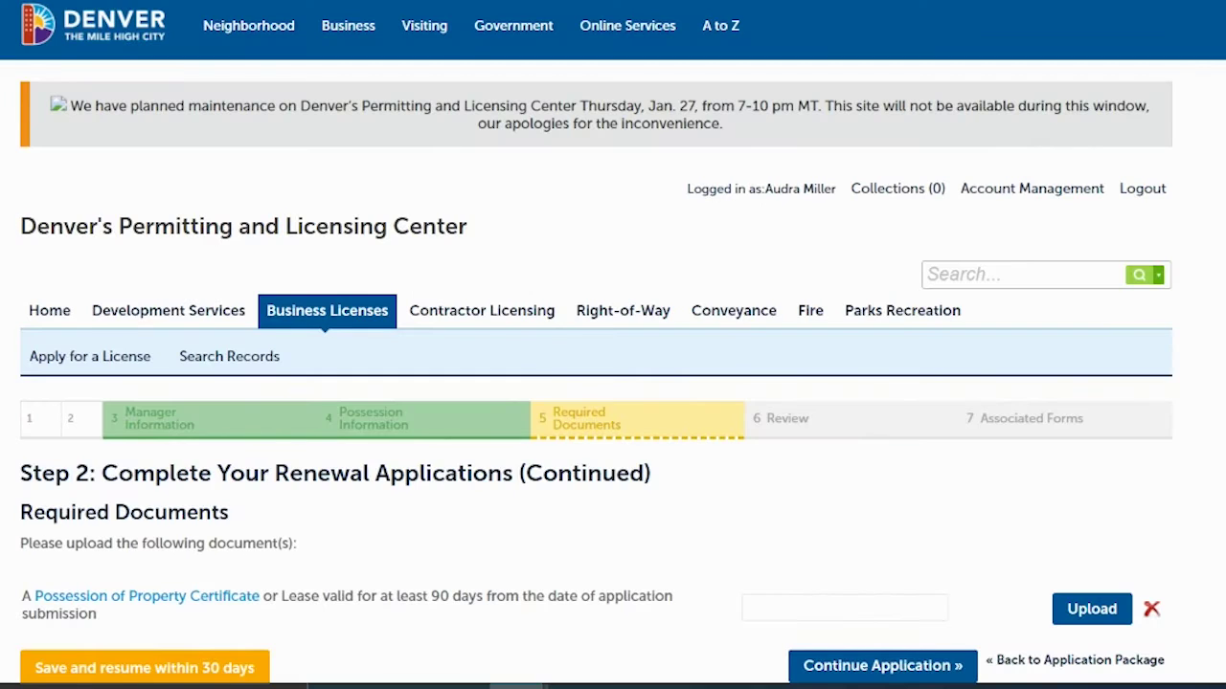
{"action": "scroll", "coordinate": [1061, 277], "scroll_direction": "down", "scroll_amount": 3}
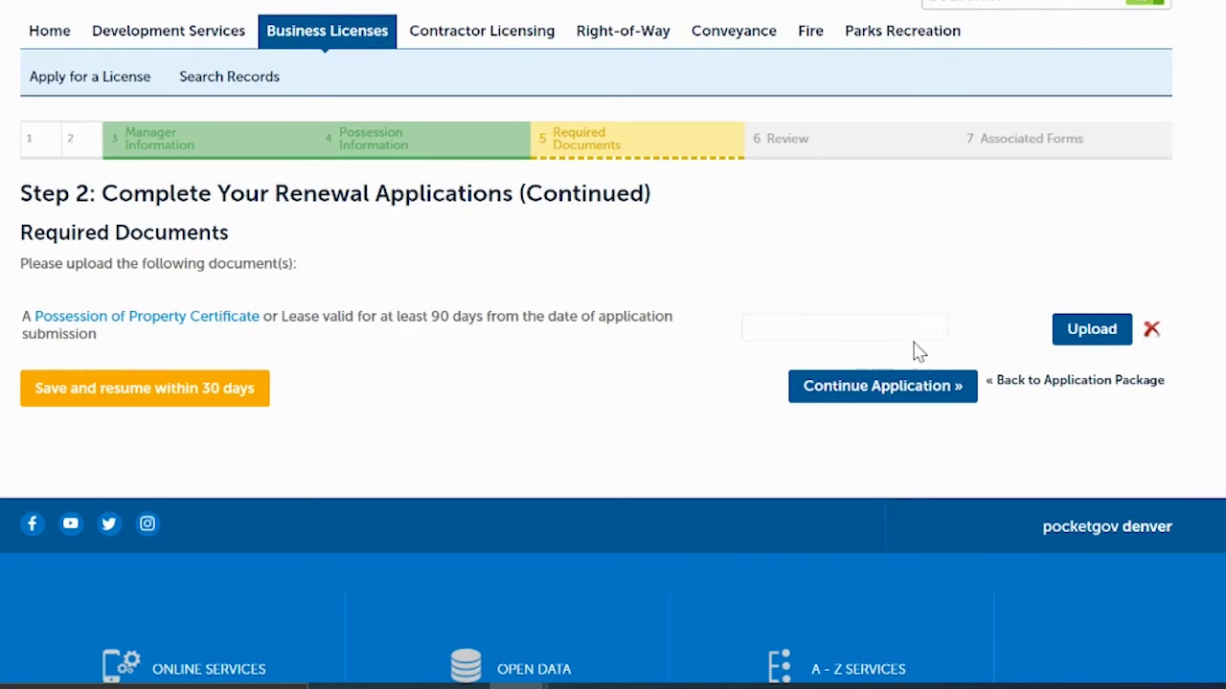
Step: Upload PossessionOfProperty.pdf as the possession document and continue to the Review step
{"action": "left_click", "coordinate": [1094, 335]}
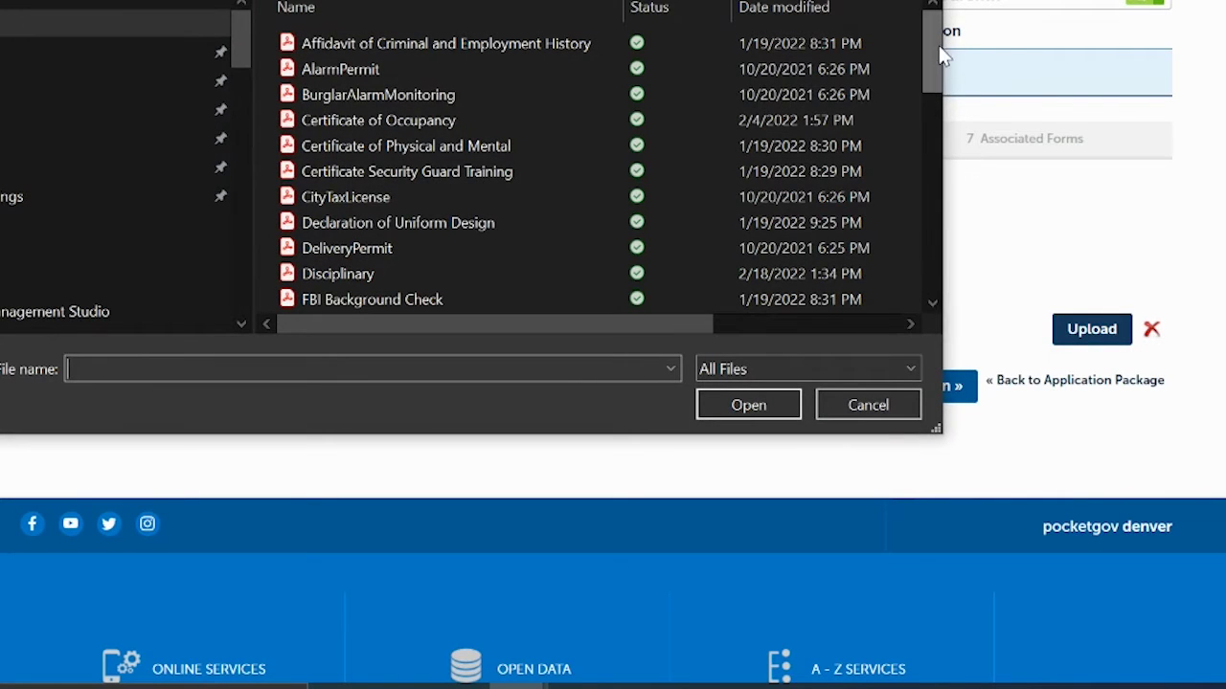
{"action": "left_click_drag", "start_coordinate": [936, 59], "coordinate": [977, 205]}
{"action": "left_click", "coordinate": [391, 170]}
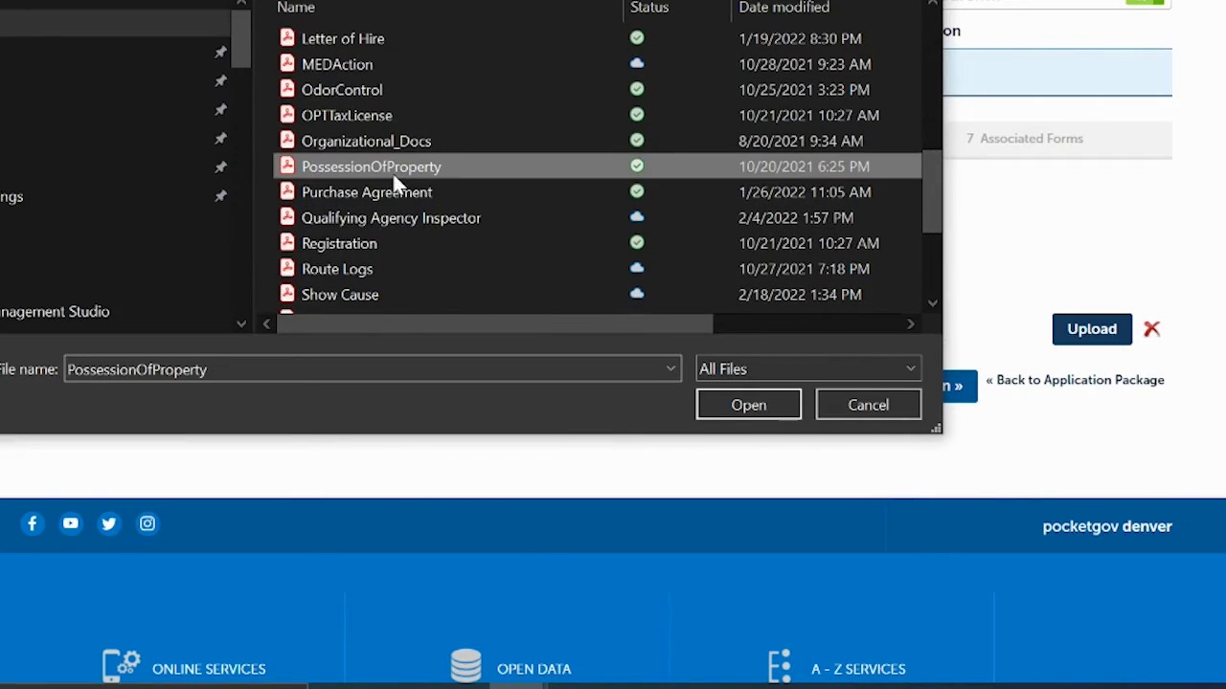
{"action": "left_click", "coordinate": [762, 402]}
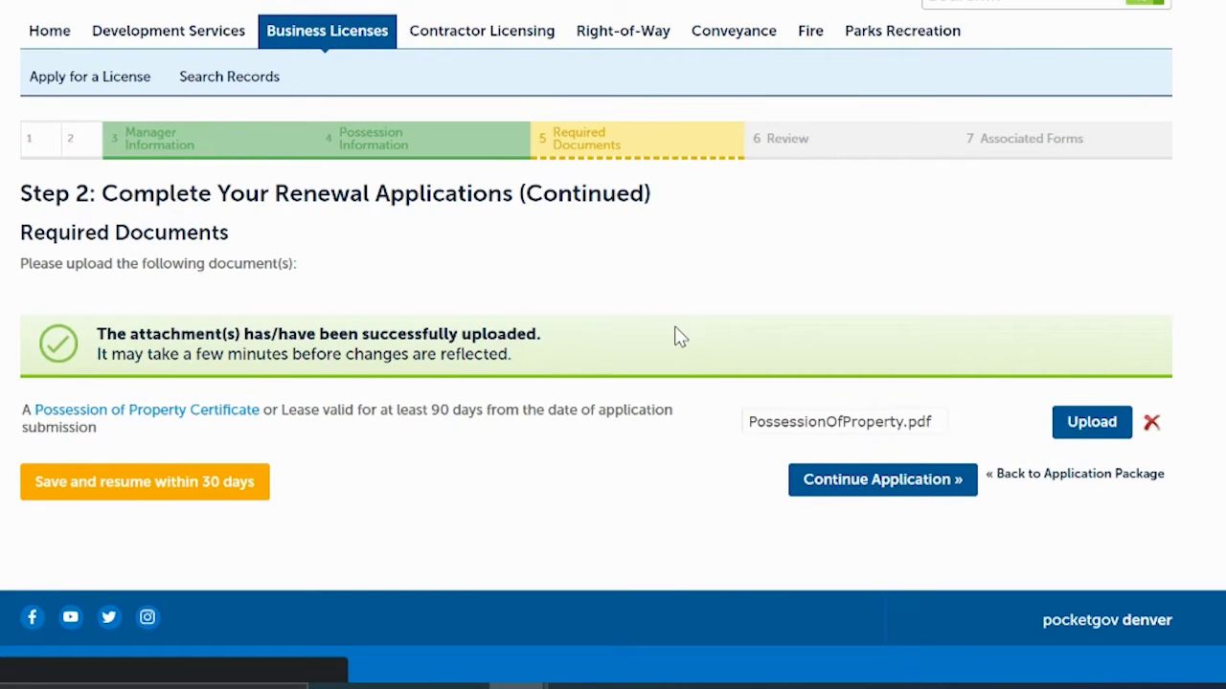
{"action": "left_click", "coordinate": [838, 484]}
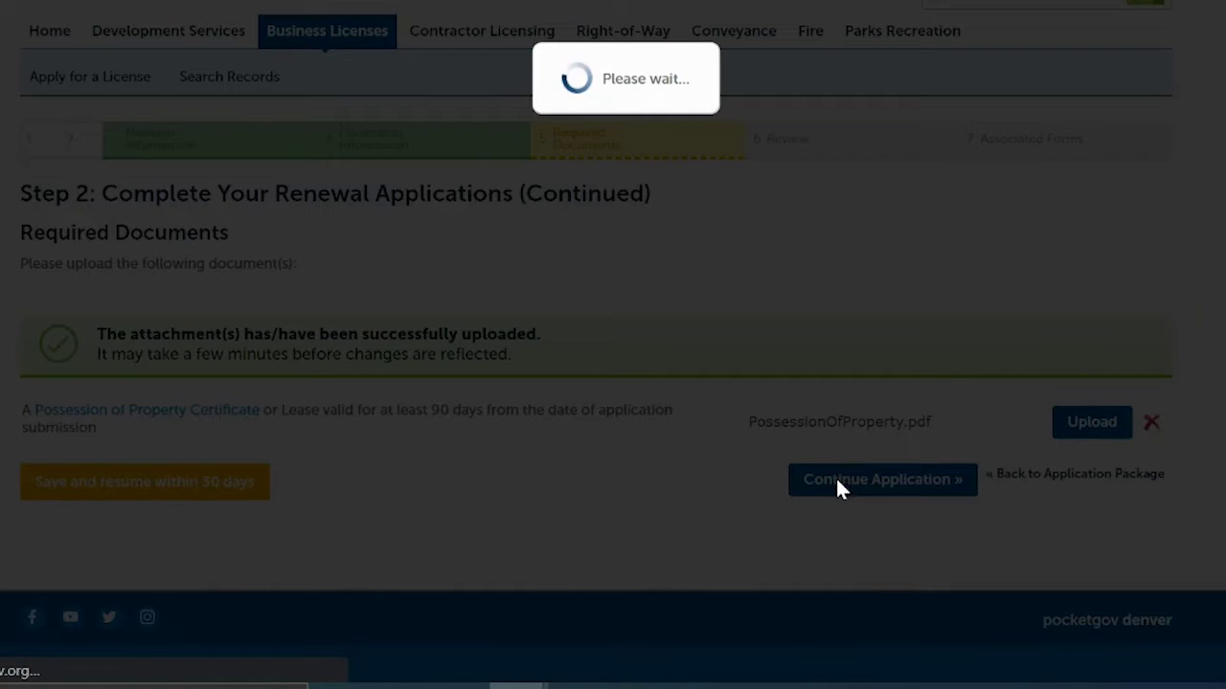
{"action": "scroll", "coordinate": [596, 383], "scroll_direction": "down", "scroll_amount": 5}
Step: Review the Licensed Establishment renewal, tick the Oath of Application certification, and submit it
{"action": "scroll", "coordinate": [596, 383], "scroll_direction": "down", "scroll_amount": 1}
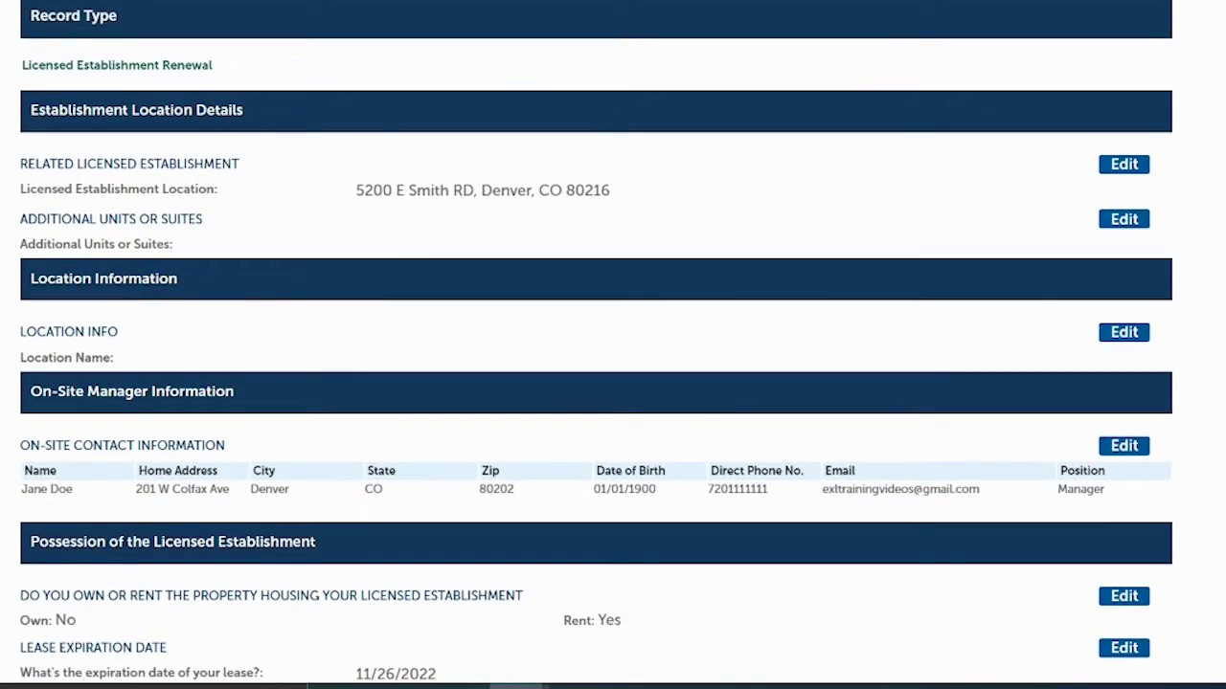
{"action": "scroll", "coordinate": [596, 383], "scroll_direction": "down", "scroll_amount": 1}
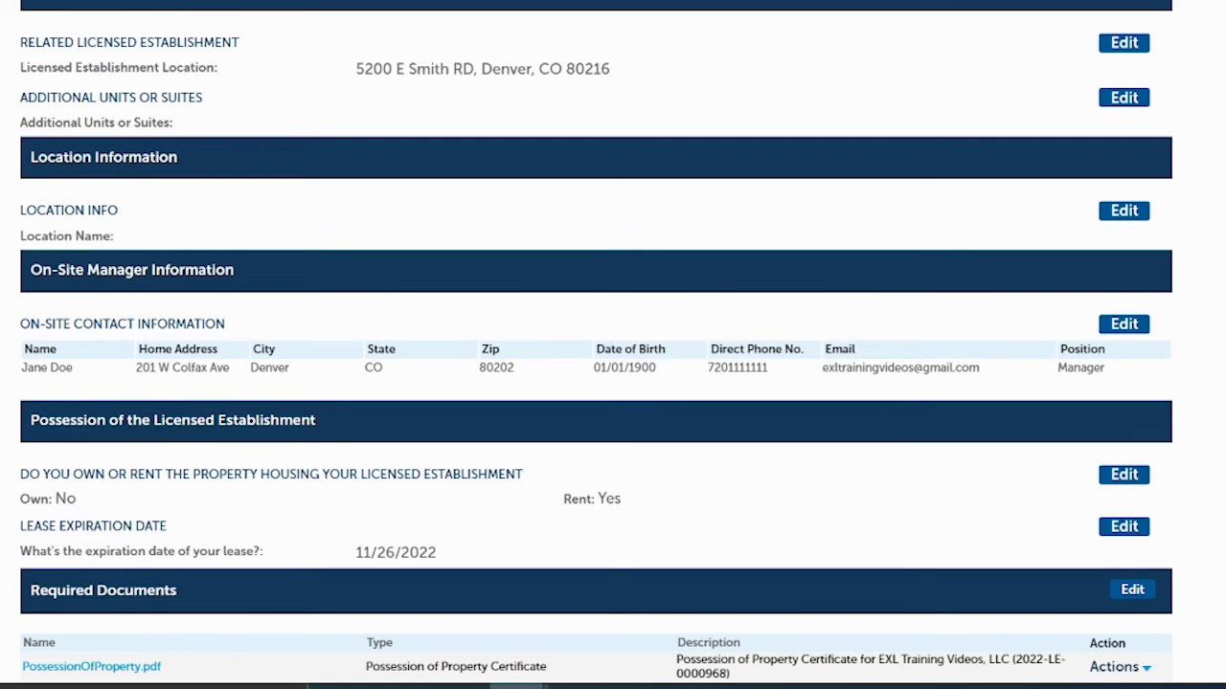
{"action": "scroll", "coordinate": [514, 116], "scroll_direction": "down", "scroll_amount": 1}
{"action": "scroll", "coordinate": [514, 117], "scroll_direction": "up", "scroll_amount": 1}
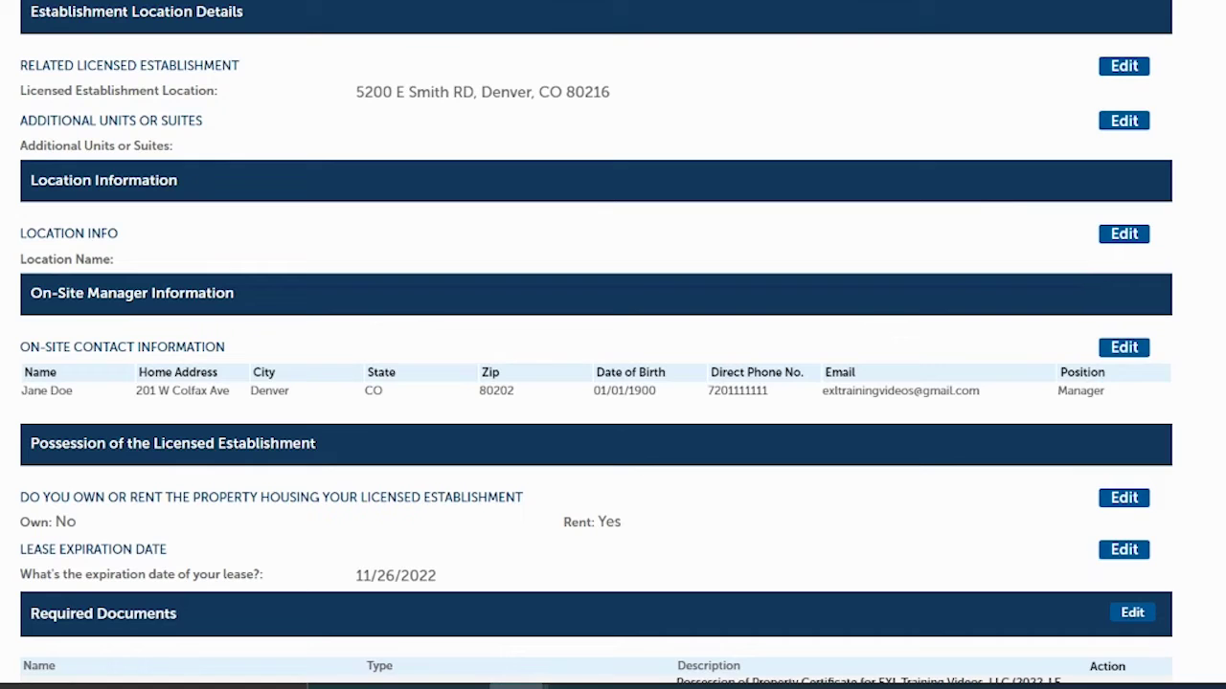
{"action": "scroll", "coordinate": [595, 344], "scroll_direction": "down", "scroll_amount": 3}
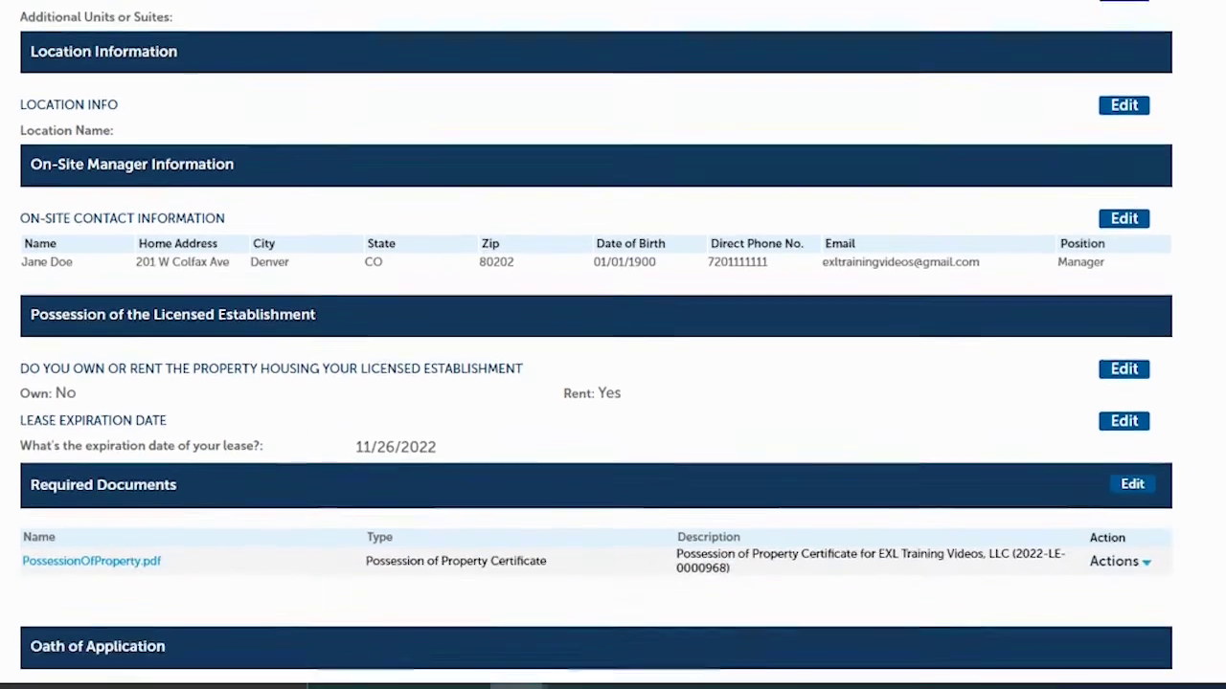
{"action": "scroll", "coordinate": [596, 345], "scroll_direction": "down", "scroll_amount": 1}
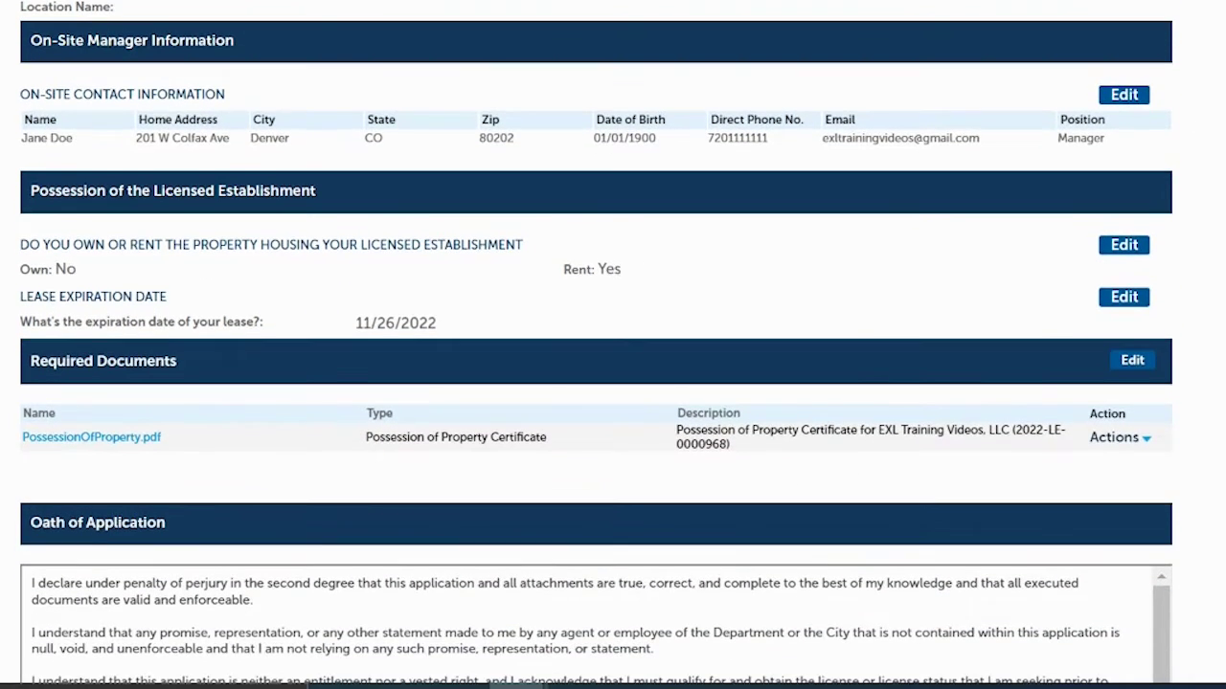
{"action": "scroll", "coordinate": [595, 344], "scroll_direction": "down", "scroll_amount": 1}
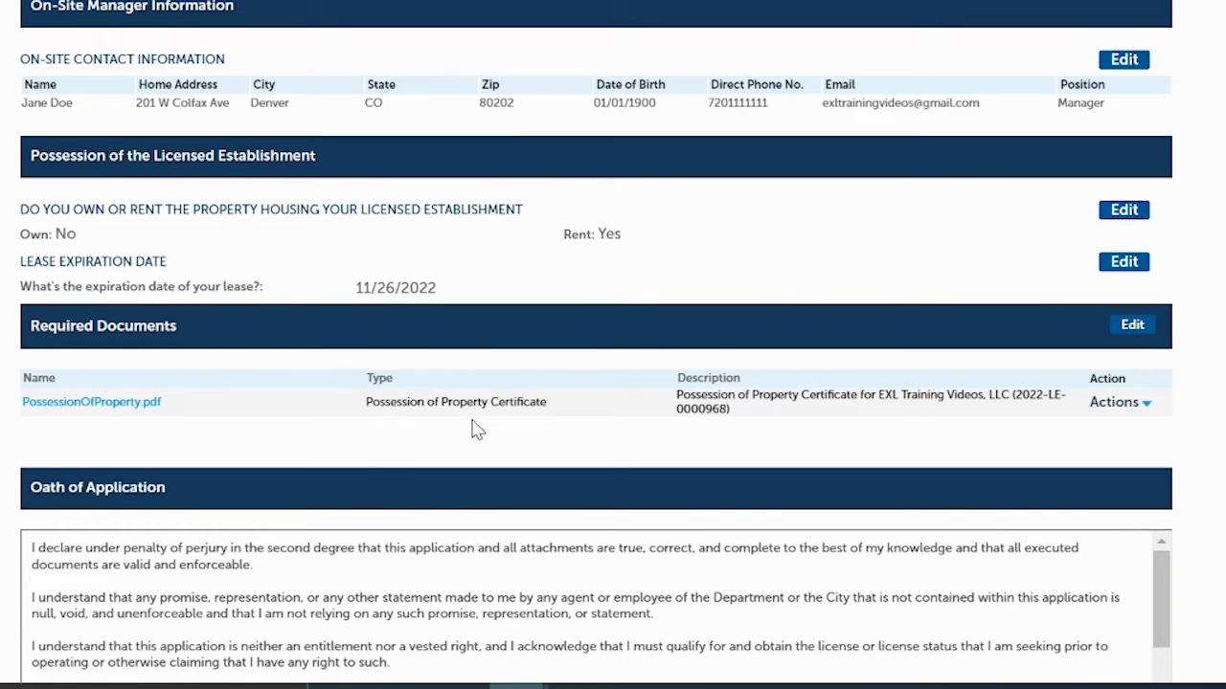
{"action": "scroll", "coordinate": [595, 345], "scroll_direction": "up", "scroll_amount": 5}
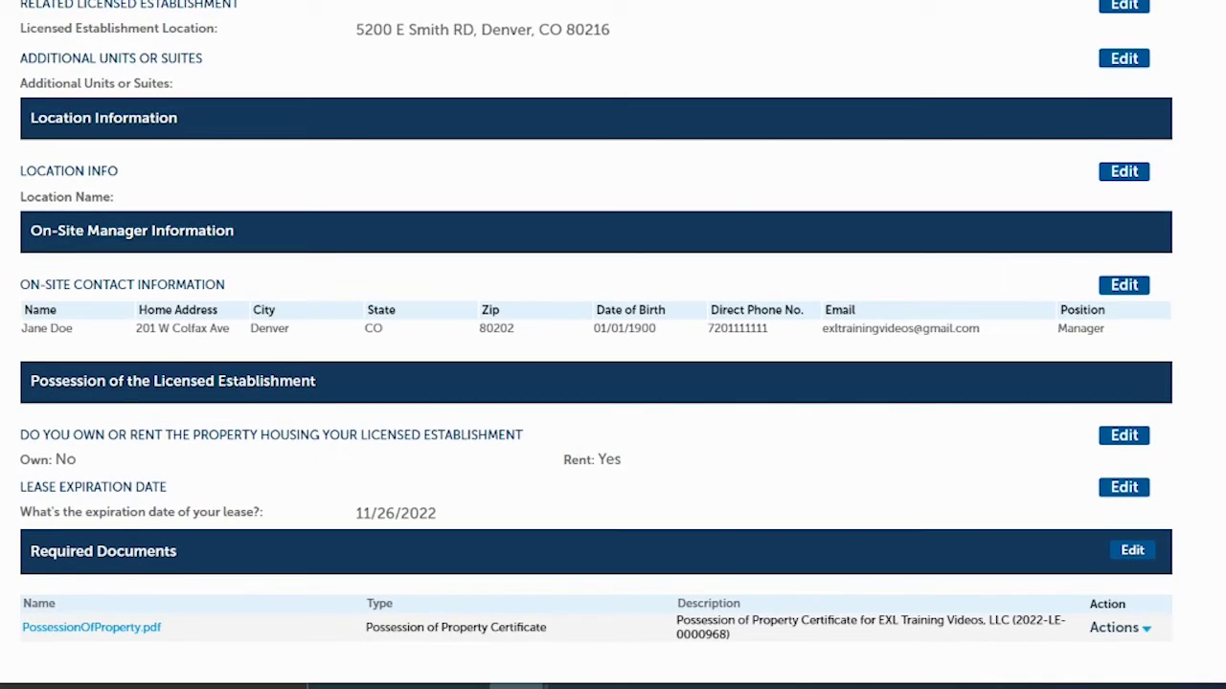
{"action": "scroll", "coordinate": [595, 345], "scroll_direction": "down", "scroll_amount": 8}
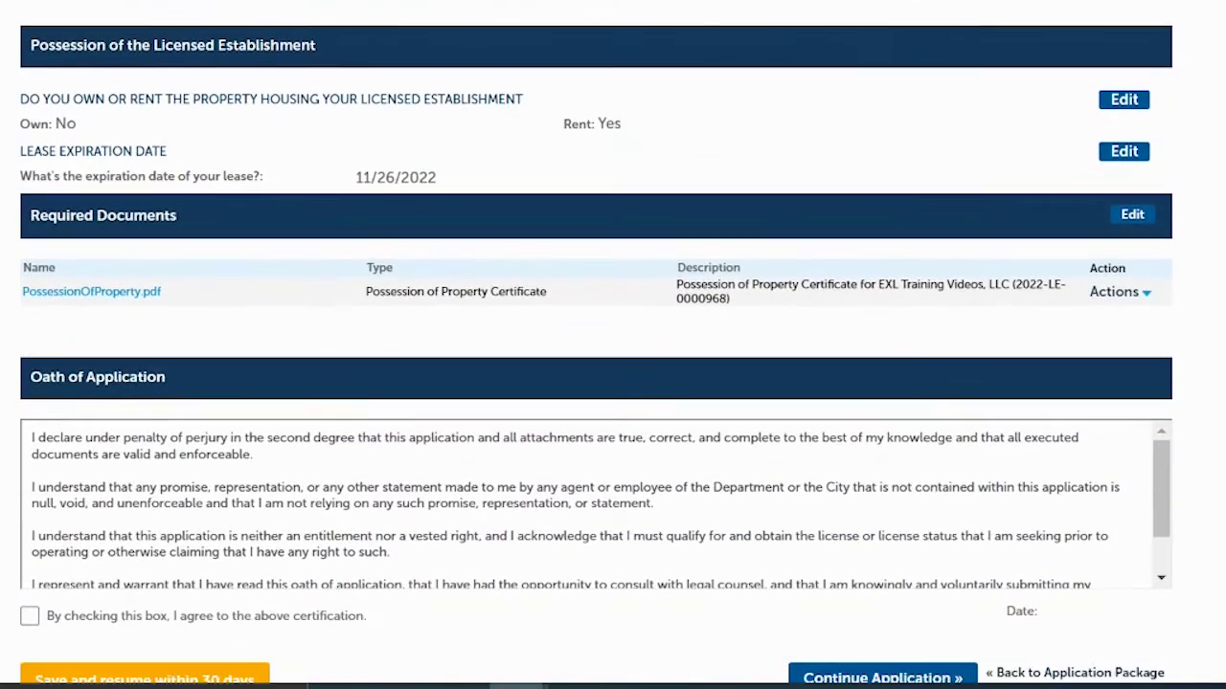
{"action": "scroll", "coordinate": [596, 345], "scroll_direction": "down", "scroll_amount": 3}
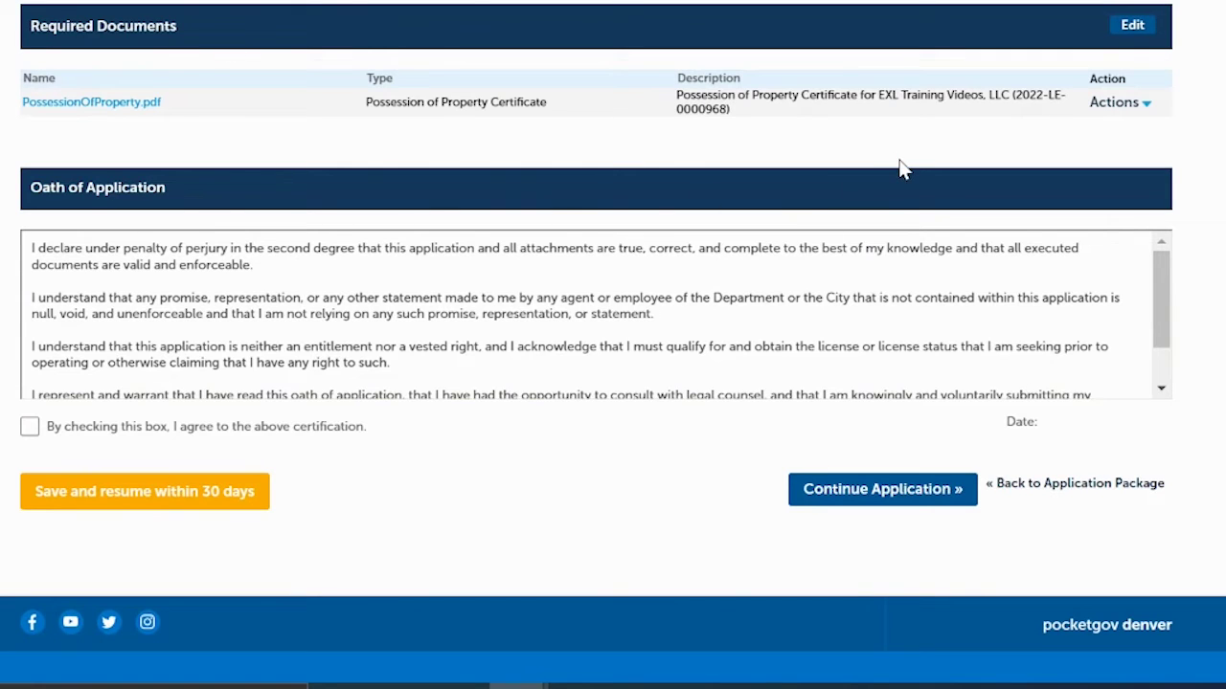
{"action": "left_click", "coordinate": [29, 428]}
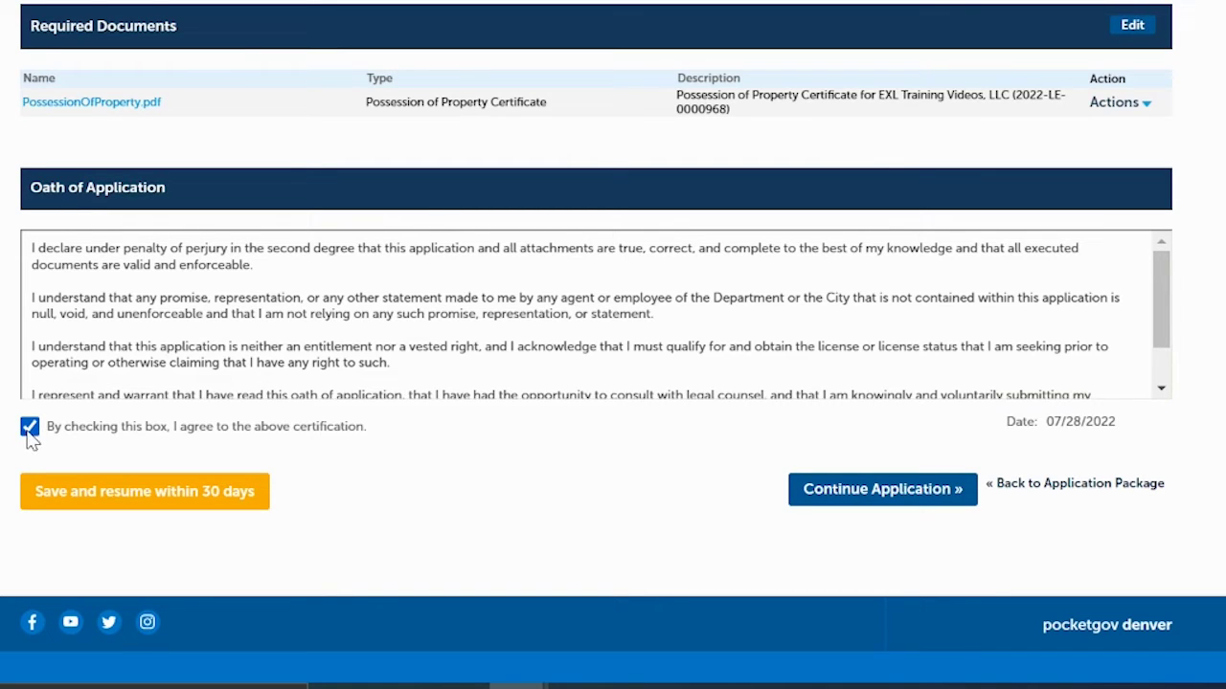
{"action": "left_click", "coordinate": [885, 497]}
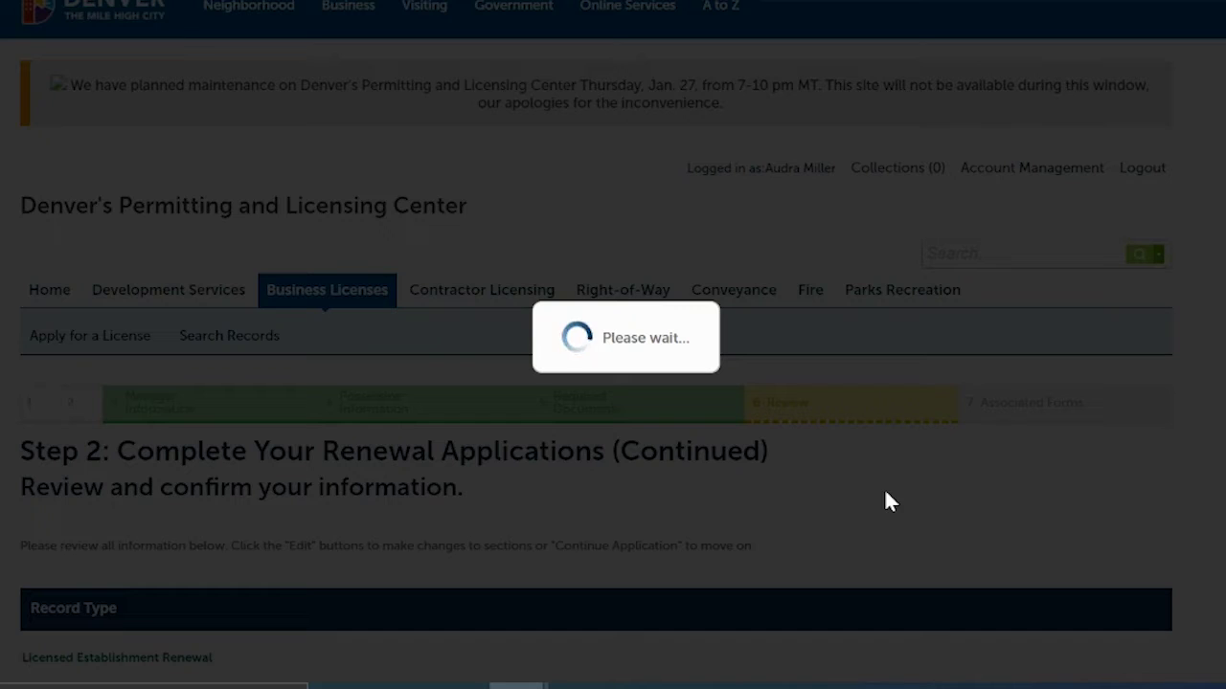
Step: Check the Added Applications list: six renewals complete, only Marijuana Transporter Renewal left to start
{"action": "scroll", "coordinate": [613, 383], "scroll_direction": "down", "scroll_amount": 3}
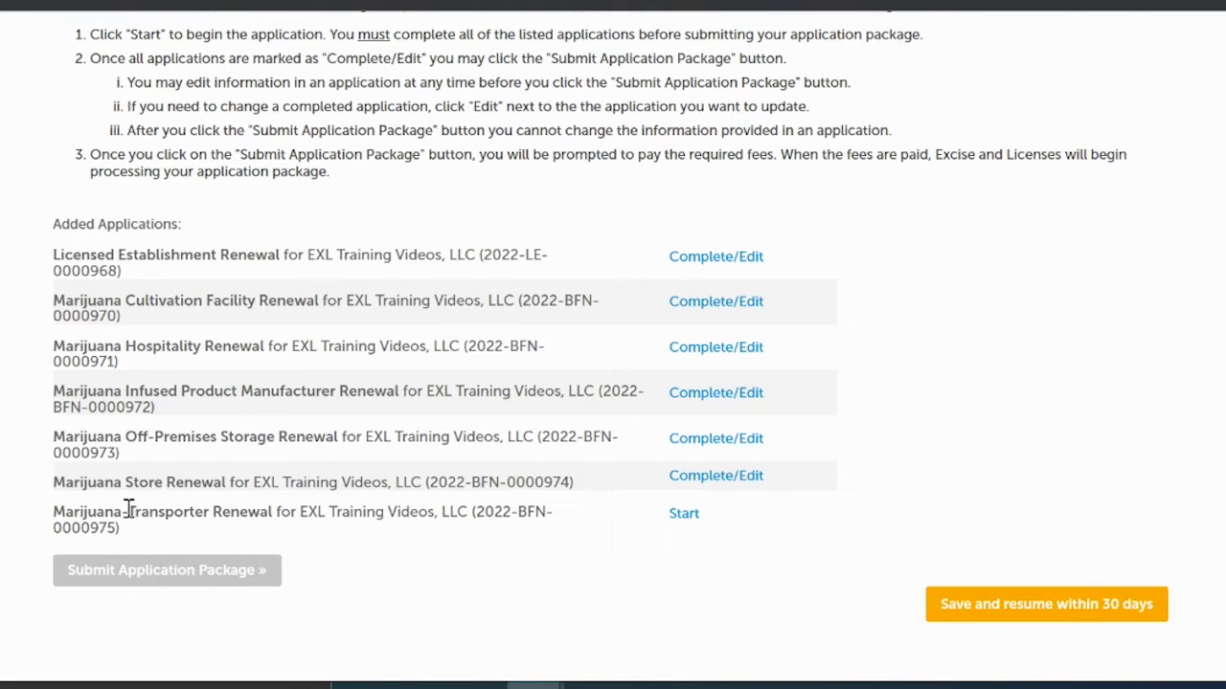
Step: Start the Marijuana Transporter Renewal and confirm its entity name and address
{"action": "left_click", "coordinate": [682, 517]}
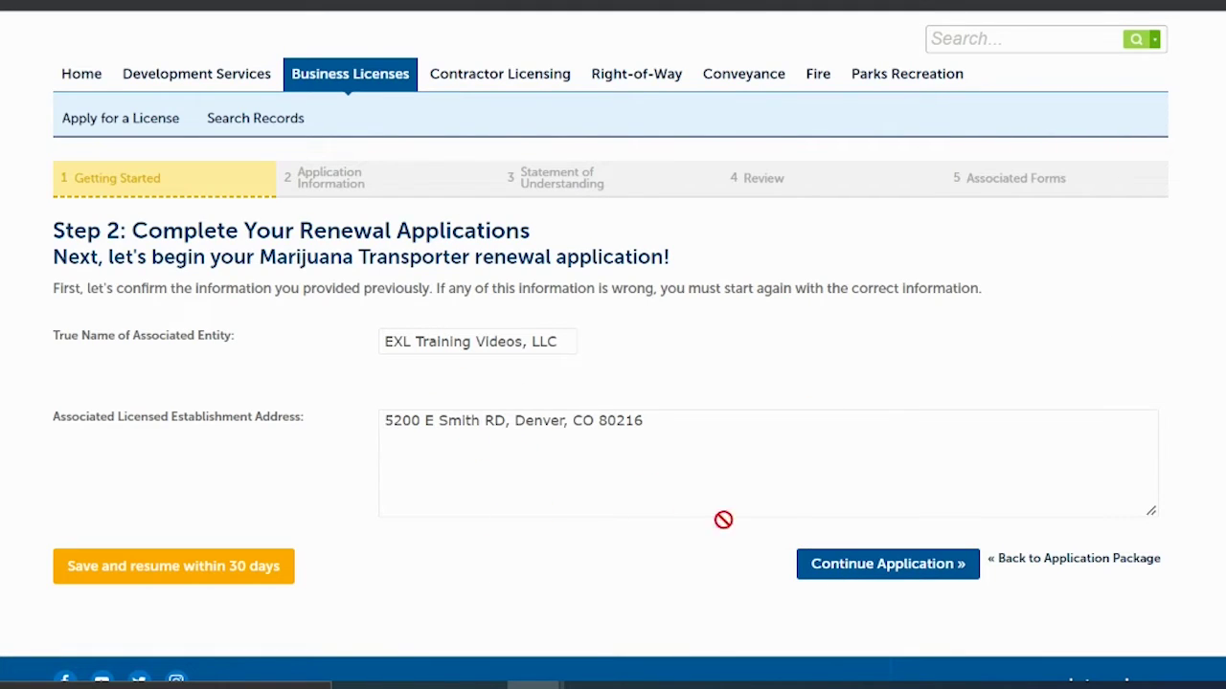
{"action": "left_click", "coordinate": [847, 575]}
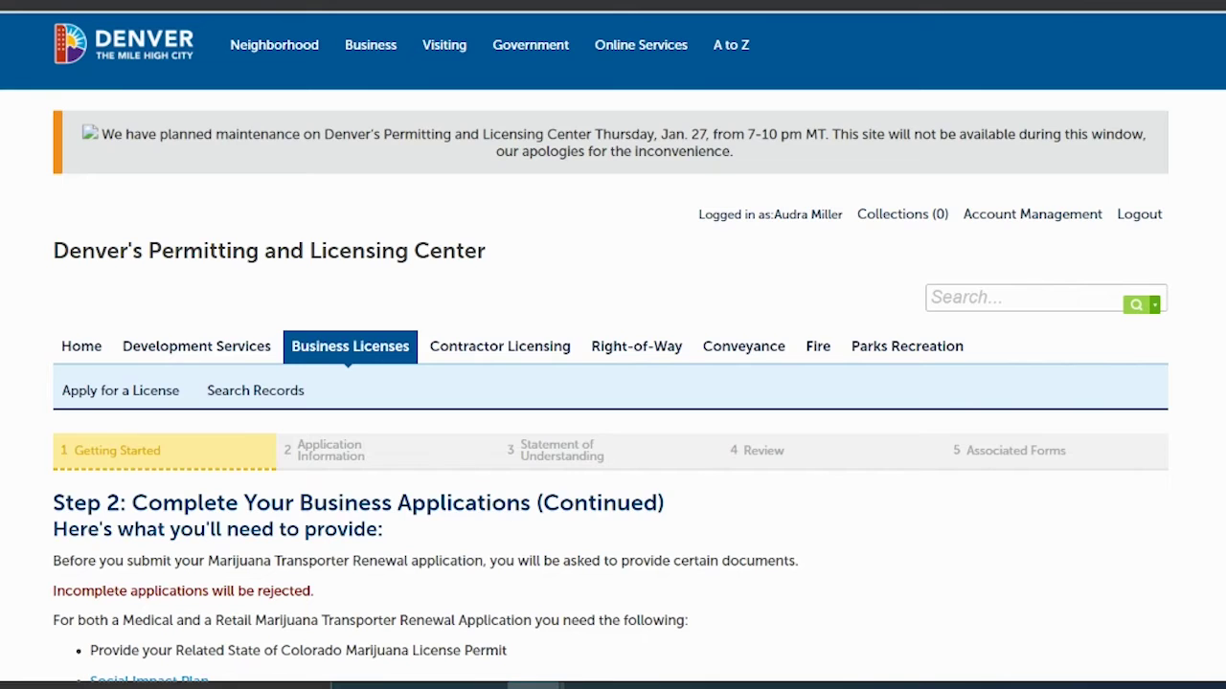
{"action": "scroll", "coordinate": [612, 344], "scroll_direction": "down", "scroll_amount": 5}
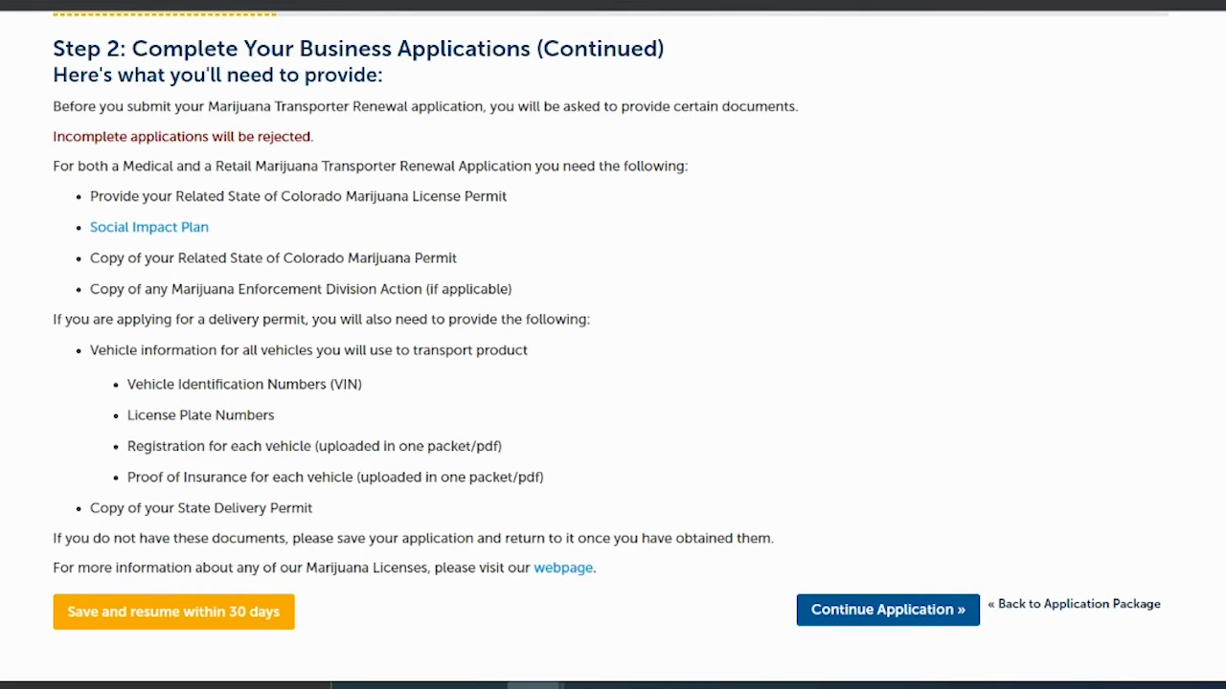
{"action": "scroll", "coordinate": [1177, 141], "scroll_direction": "up", "scroll_amount": 4}
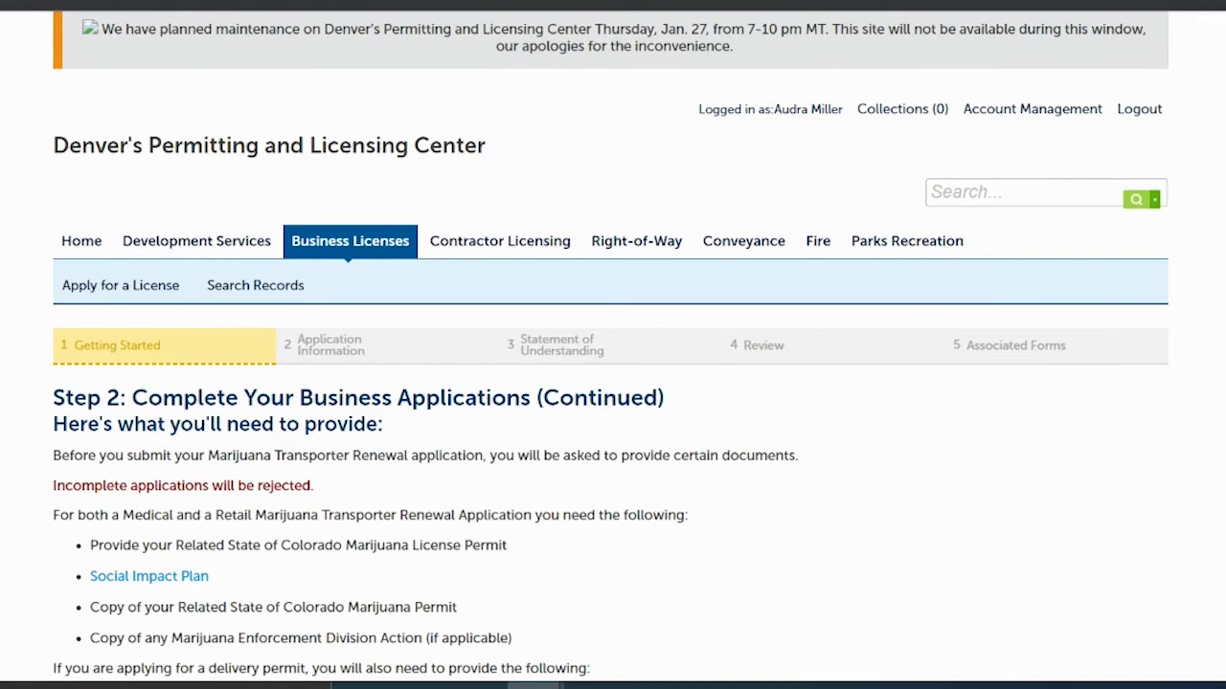
{"action": "scroll", "coordinate": [900, 109], "scroll_direction": "down", "scroll_amount": 5}
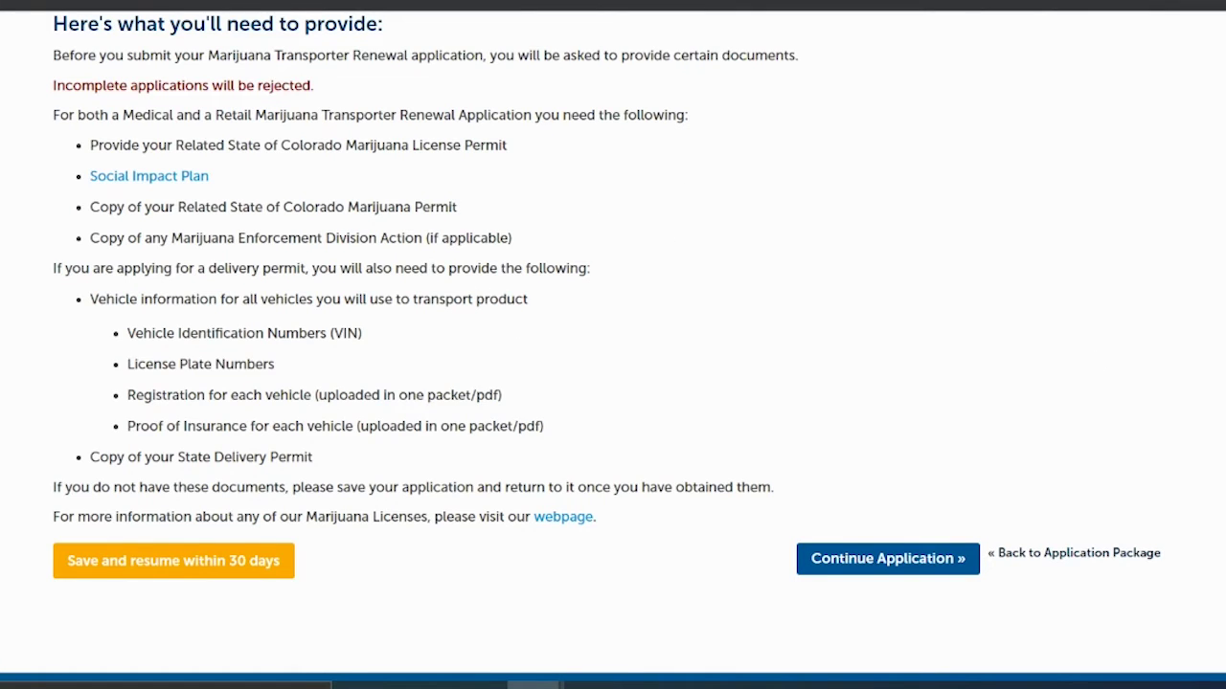
{"action": "scroll", "coordinate": [1077, 314], "scroll_direction": "up", "scroll_amount": 1}
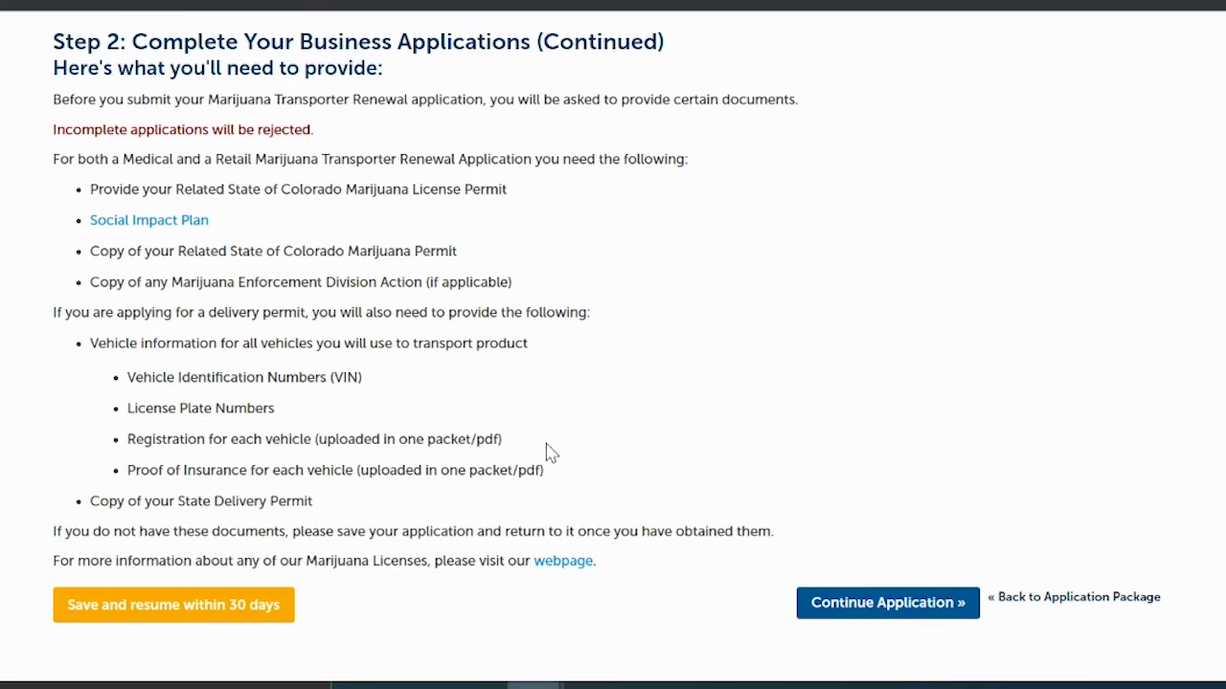
Step: Enter the alarm permit number and a license expiration date of 09/30/2022
{"action": "left_click", "coordinate": [866, 603]}
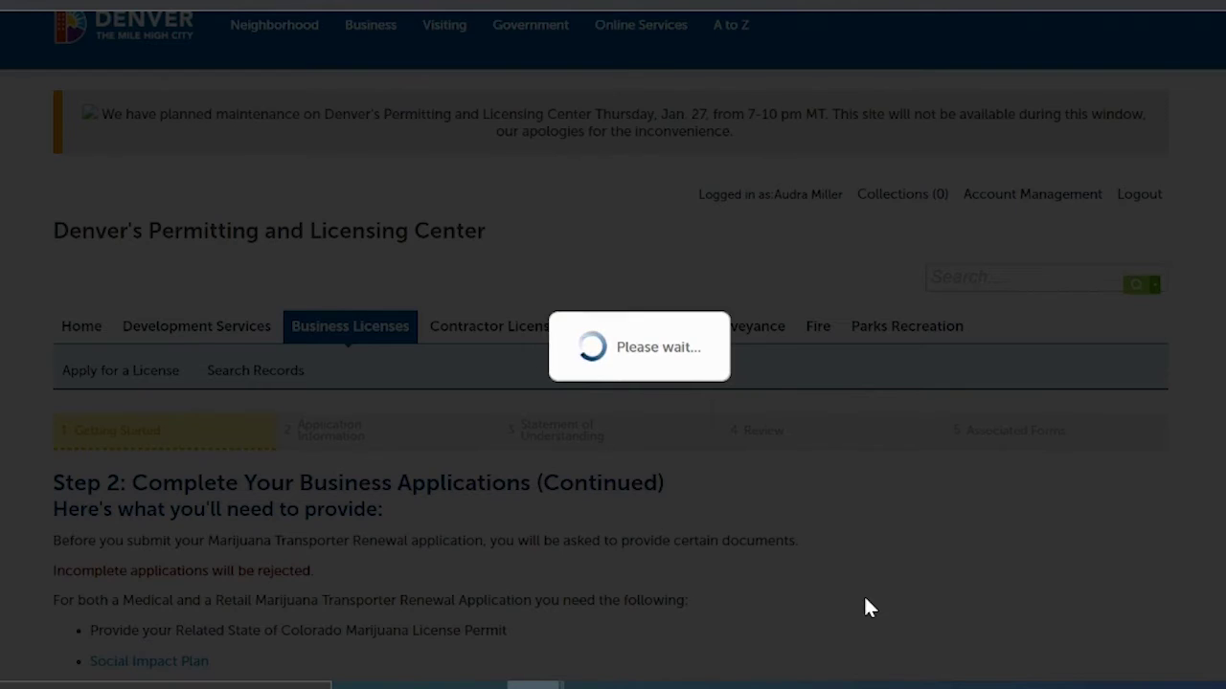
{"action": "scroll", "coordinate": [810, 254], "scroll_direction": "down", "scroll_amount": 4}
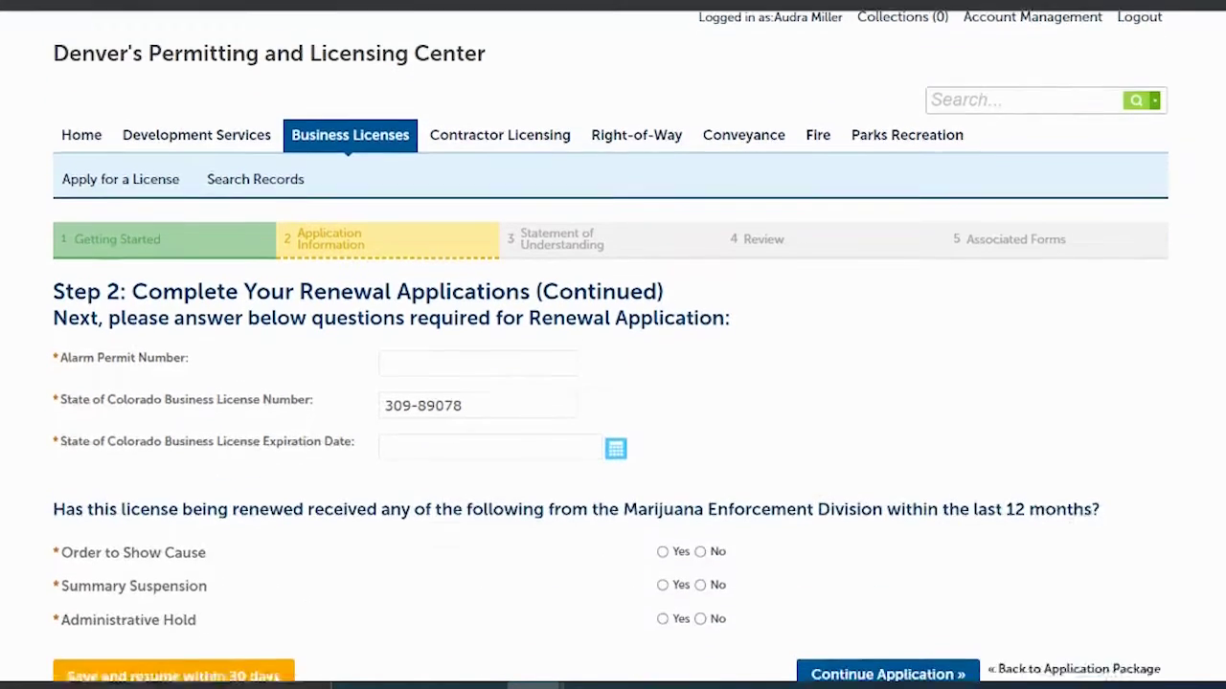
{"action": "left_click", "coordinate": [424, 212]}
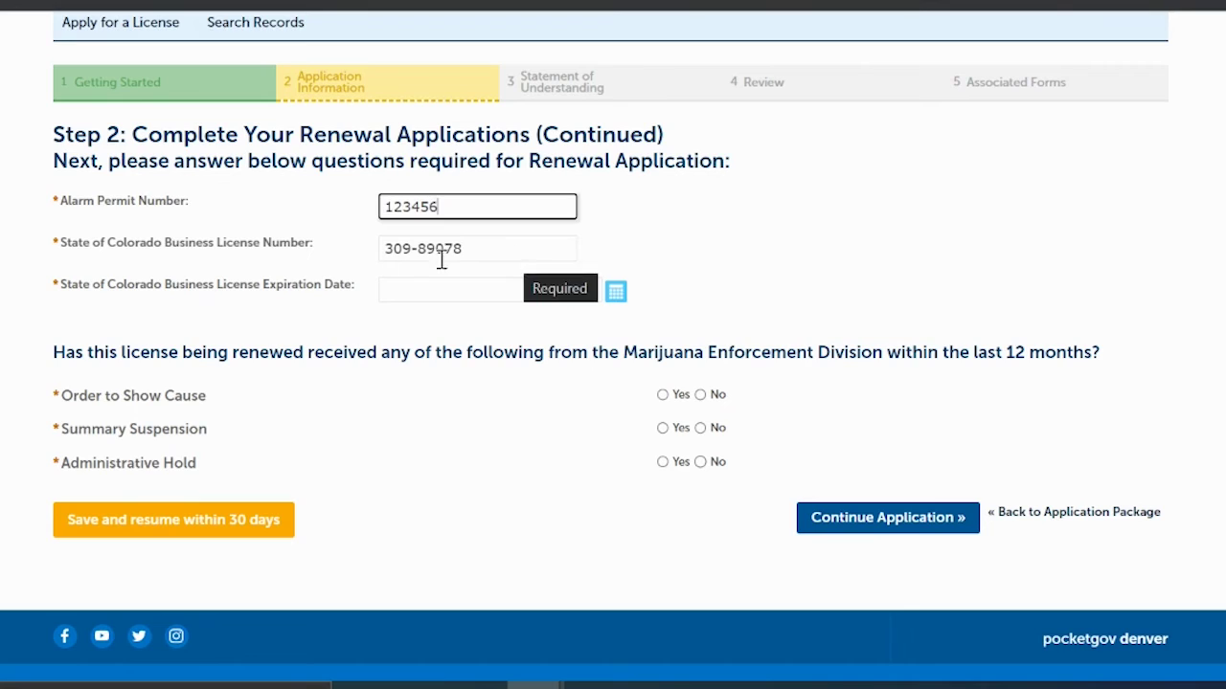
{"action": "left_click", "coordinate": [483, 292]}
{"action": "type", "text": "09/30/2022"}
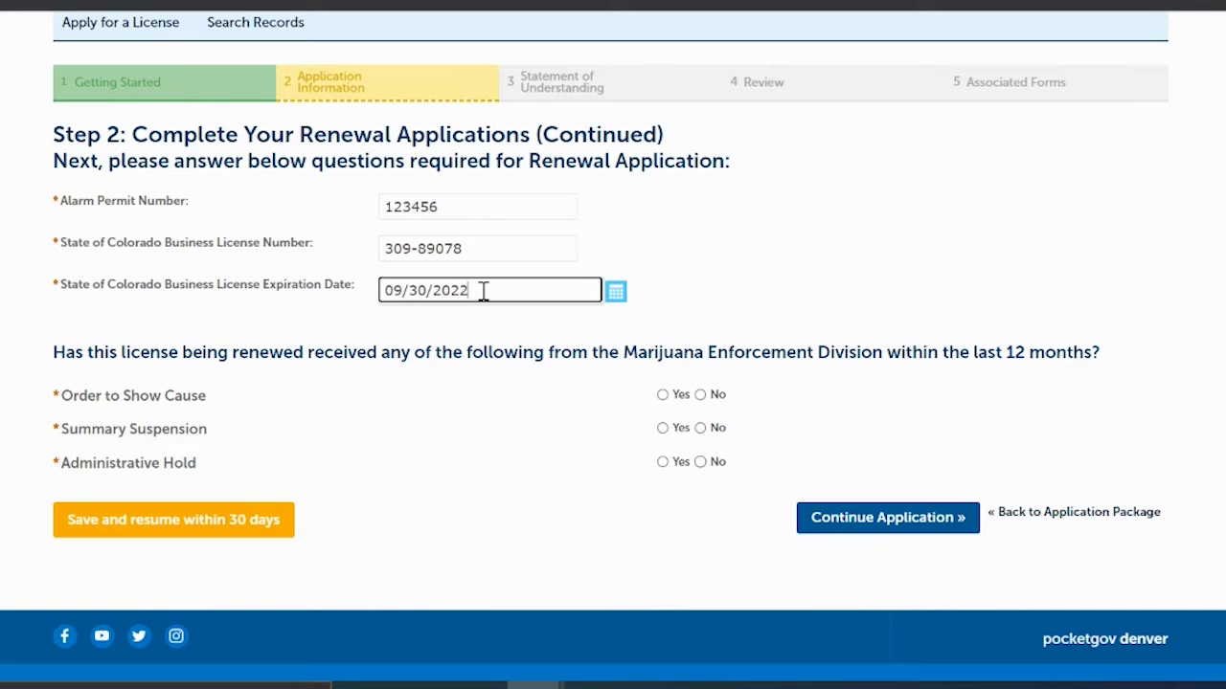
Step: Answer No to the Order to Show Cause and Administrative Hold questions, then submit
{"action": "left_click", "coordinate": [389, 402]}
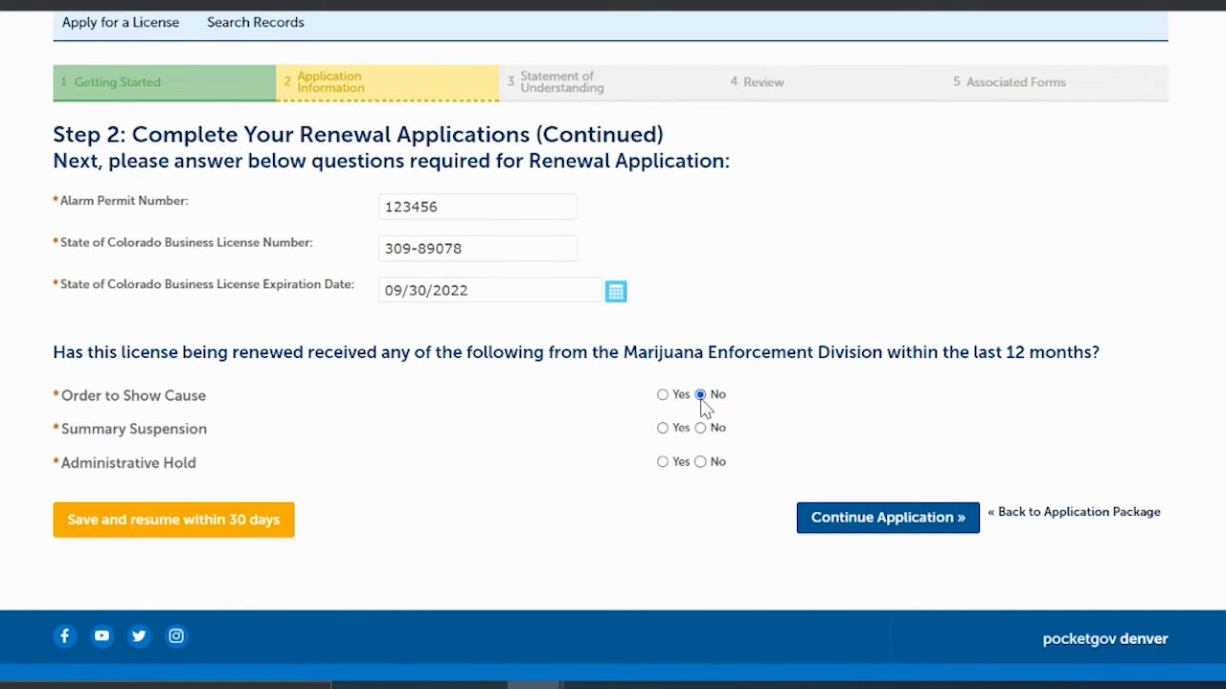
{"action": "left_click", "coordinate": [700, 463]}
{"action": "left_click", "coordinate": [900, 522]}
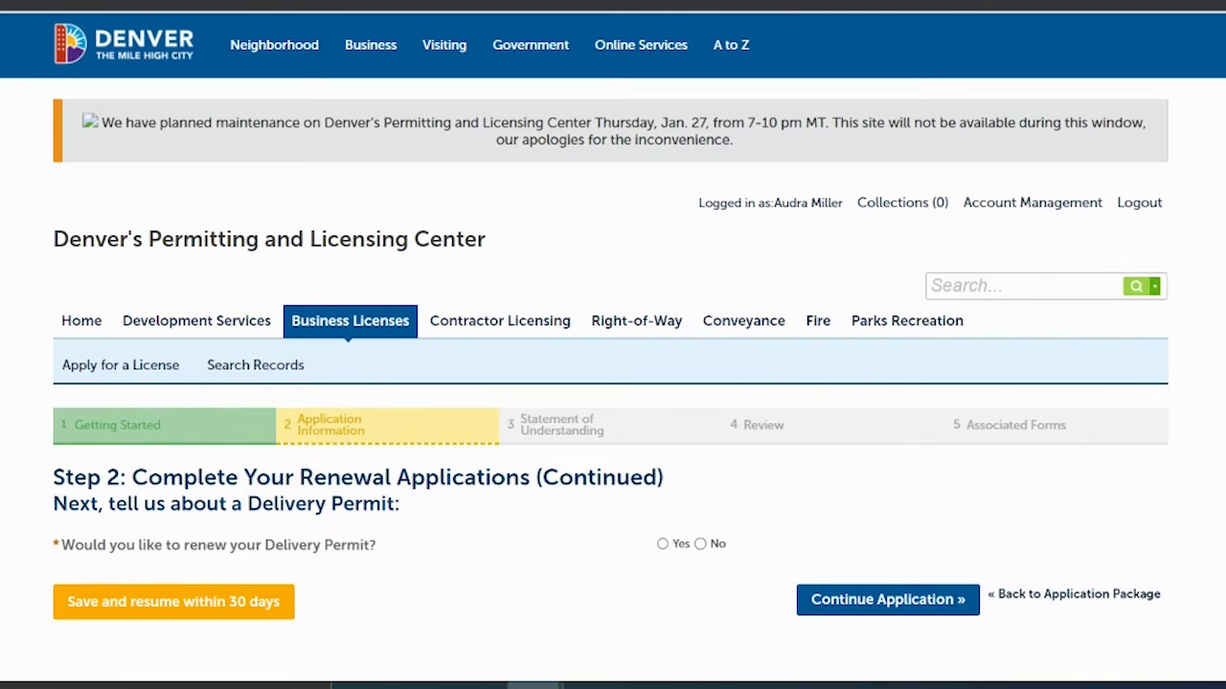
Step: Answer Yes to renewing the Delivery Permit and proceed to vehicle information
{"action": "scroll", "coordinate": [723, 391], "scroll_direction": "down", "scroll_amount": 2}
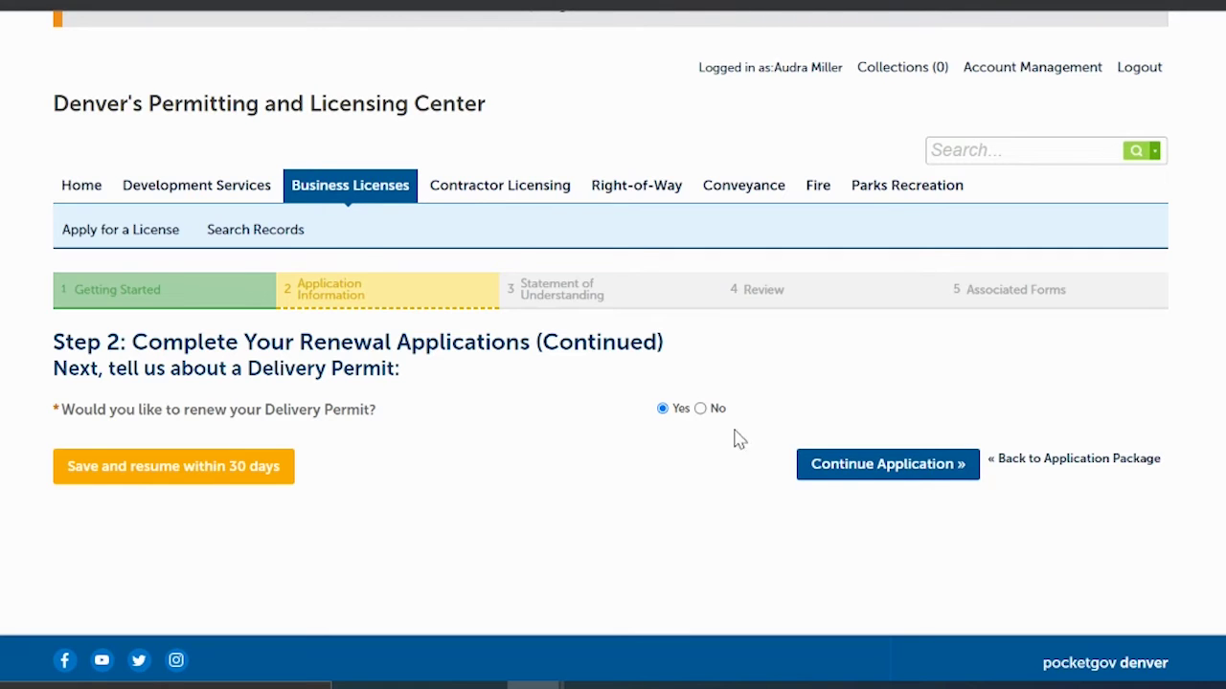
{"action": "left_click", "coordinate": [867, 467]}
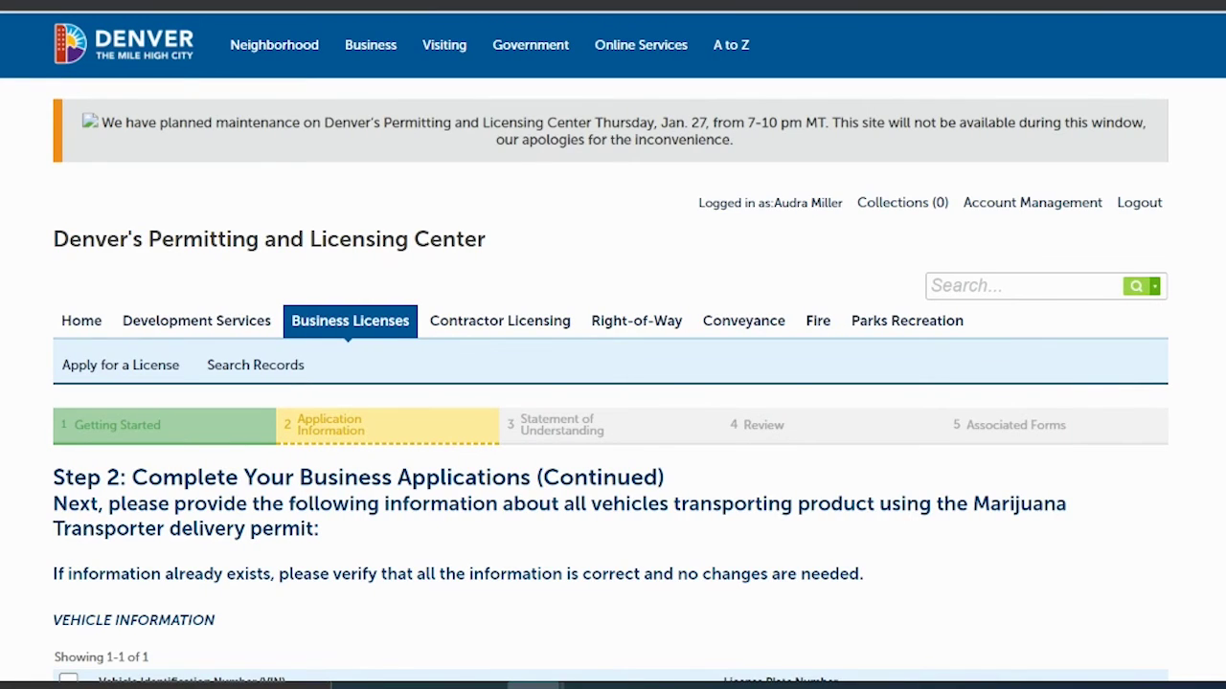
Step: Keep the single listed vehicle unchanged and continue to Required Documents
{"action": "scroll", "coordinate": [888, 242], "scroll_direction": "down", "scroll_amount": 5}
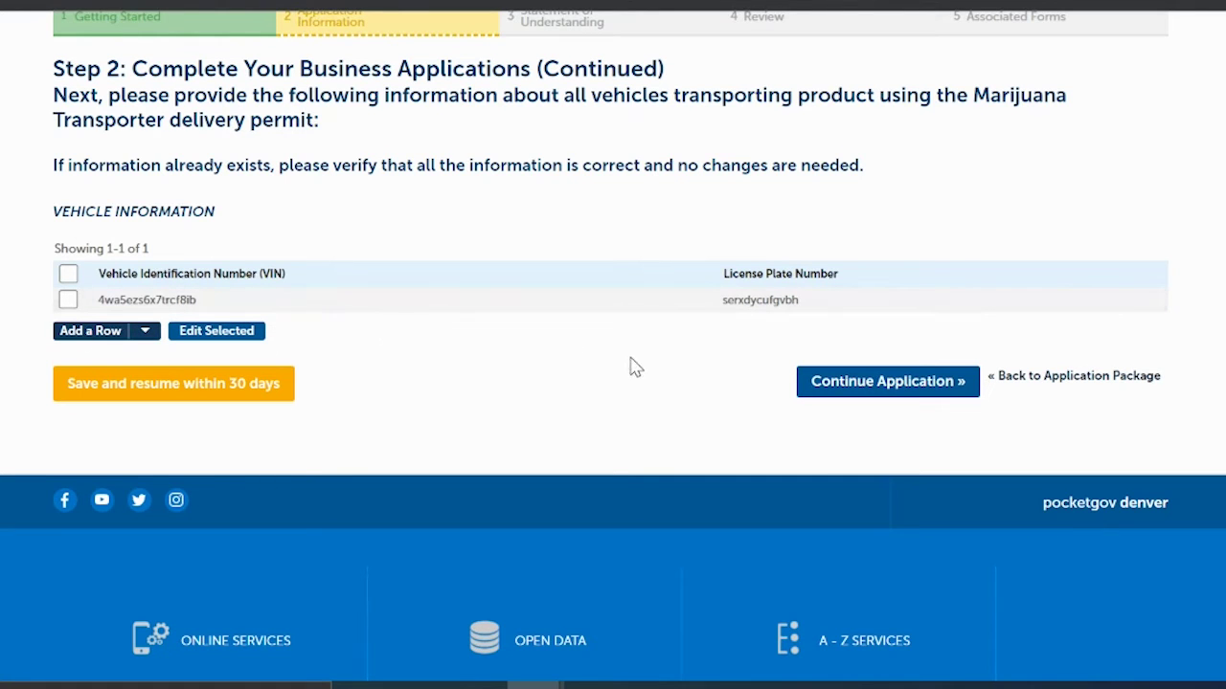
{"action": "left_click", "coordinate": [843, 379]}
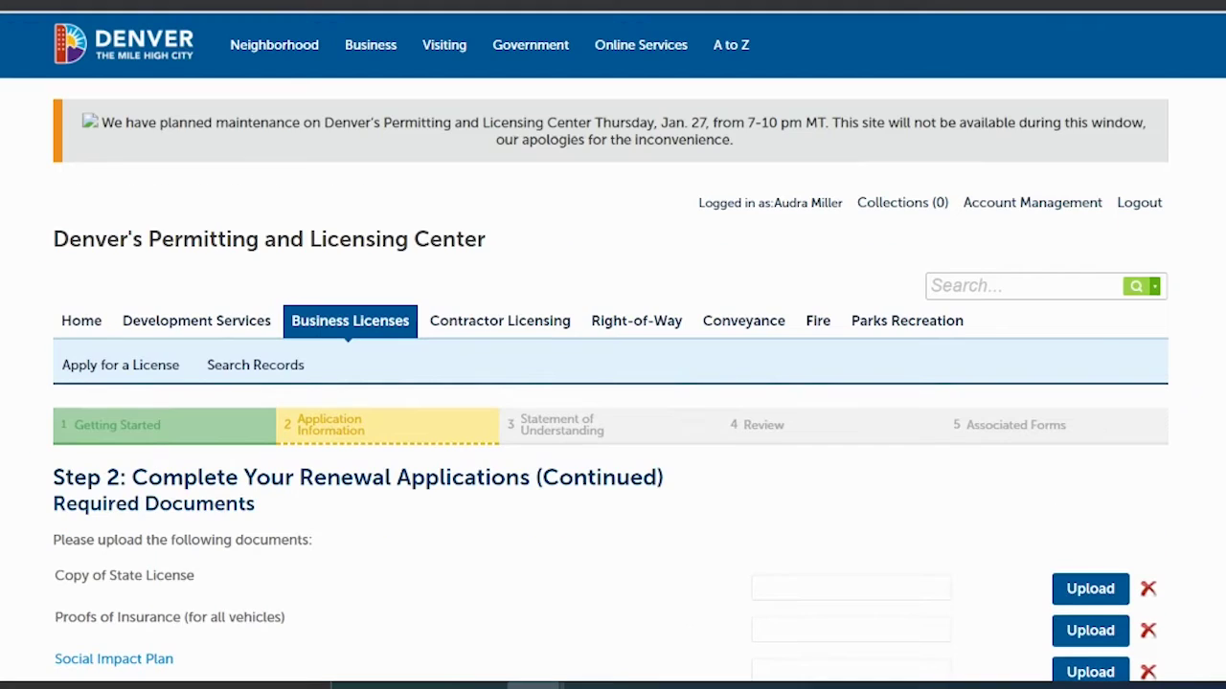
Step: Upload StateLicense.pdf for the state license and Insurance.pdf as proof of insurance
{"action": "scroll", "coordinate": [613, 383], "scroll_direction": "down", "scroll_amount": 5}
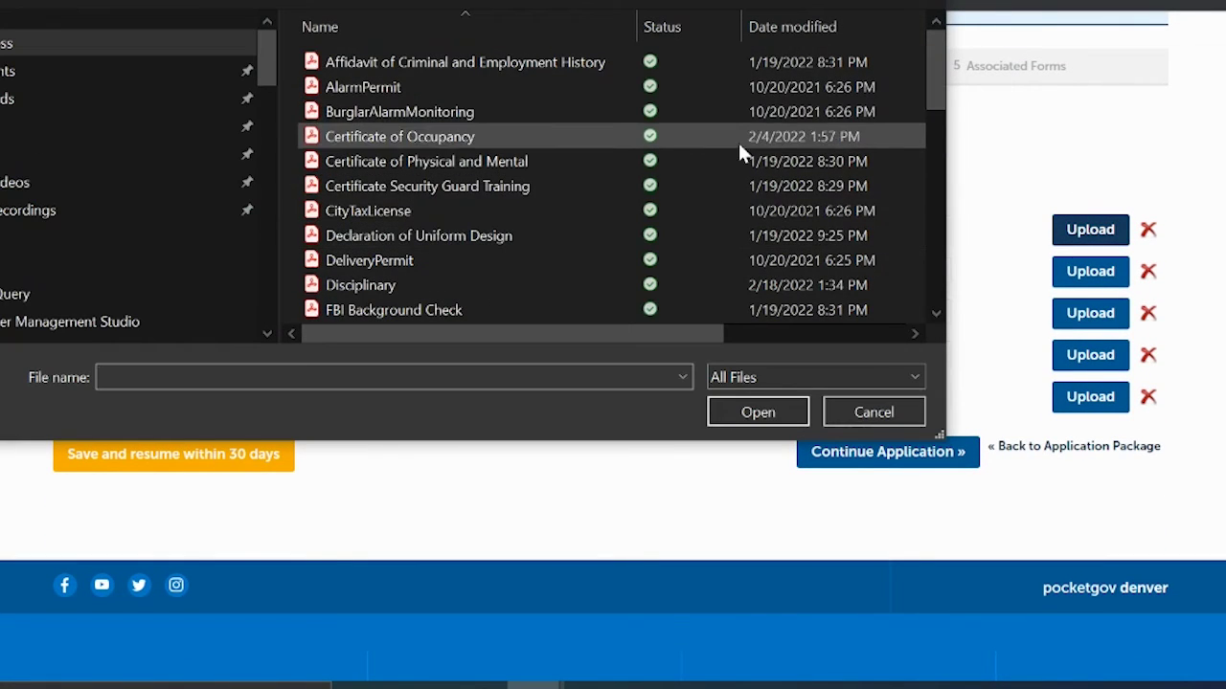
{"action": "left_click_drag", "start_coordinate": [932, 80], "coordinate": [996, 263]}
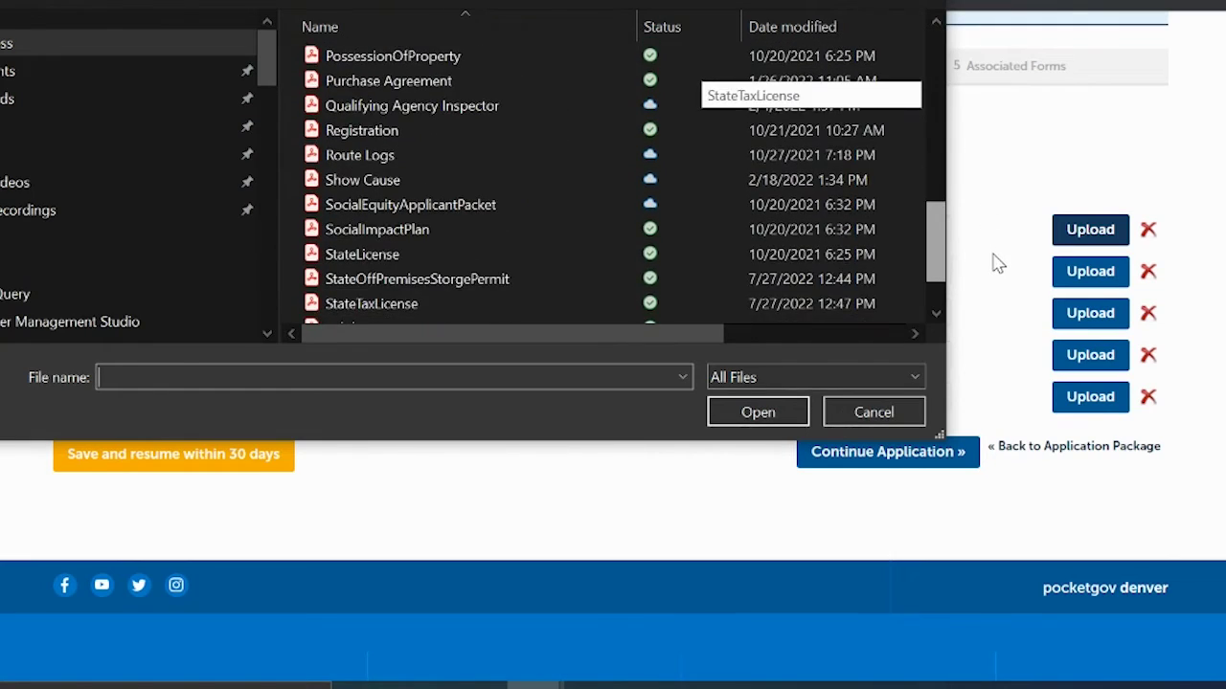
{"action": "left_click", "coordinate": [492, 259]}
{"action": "left_click", "coordinate": [754, 408]}
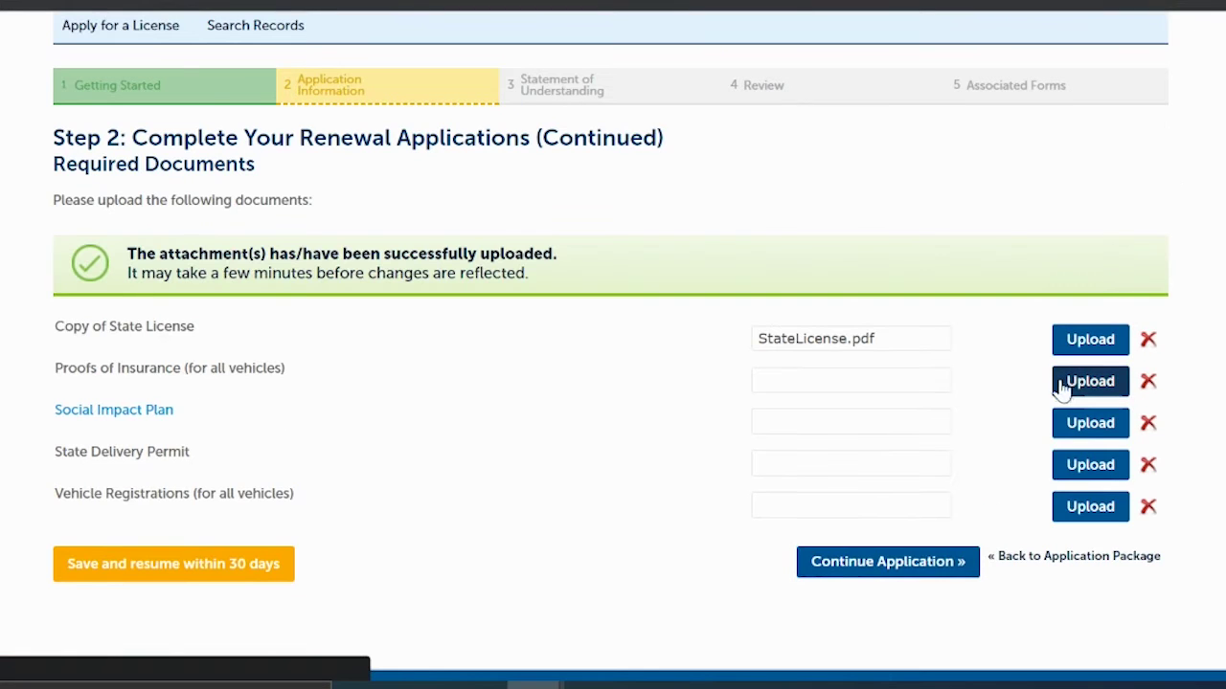
{"action": "left_click", "coordinate": [1087, 383]}
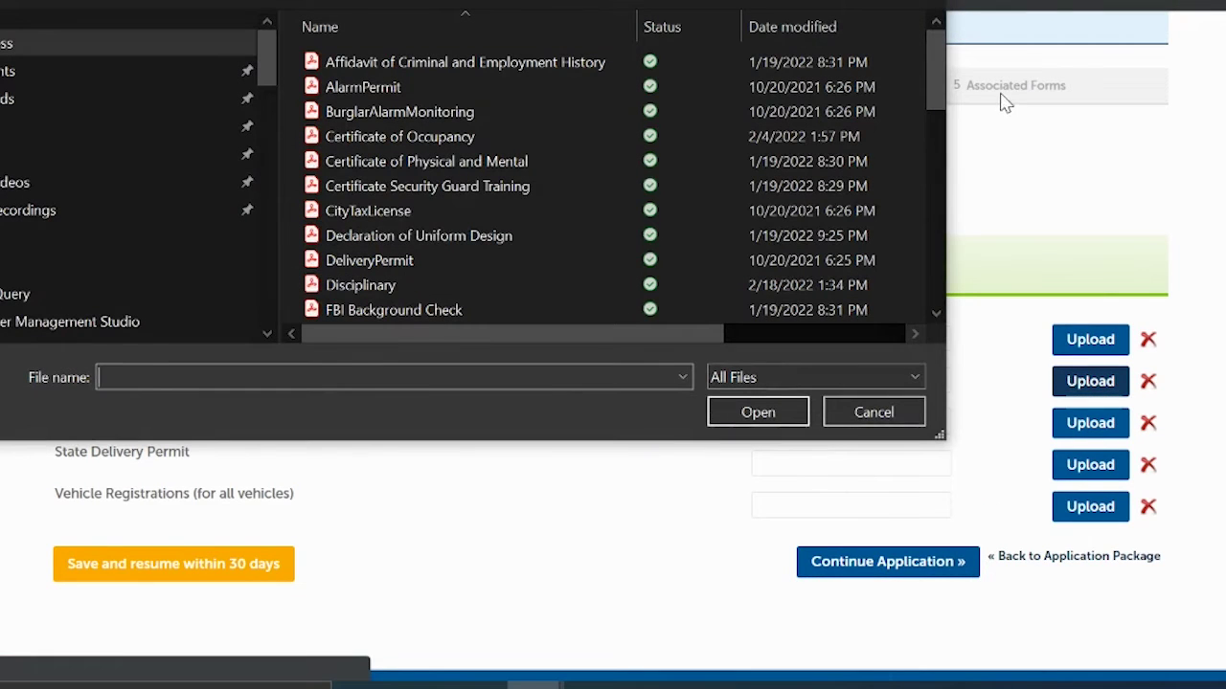
{"action": "scroll", "coordinate": [689, 77], "scroll_direction": "down", "scroll_amount": 5}
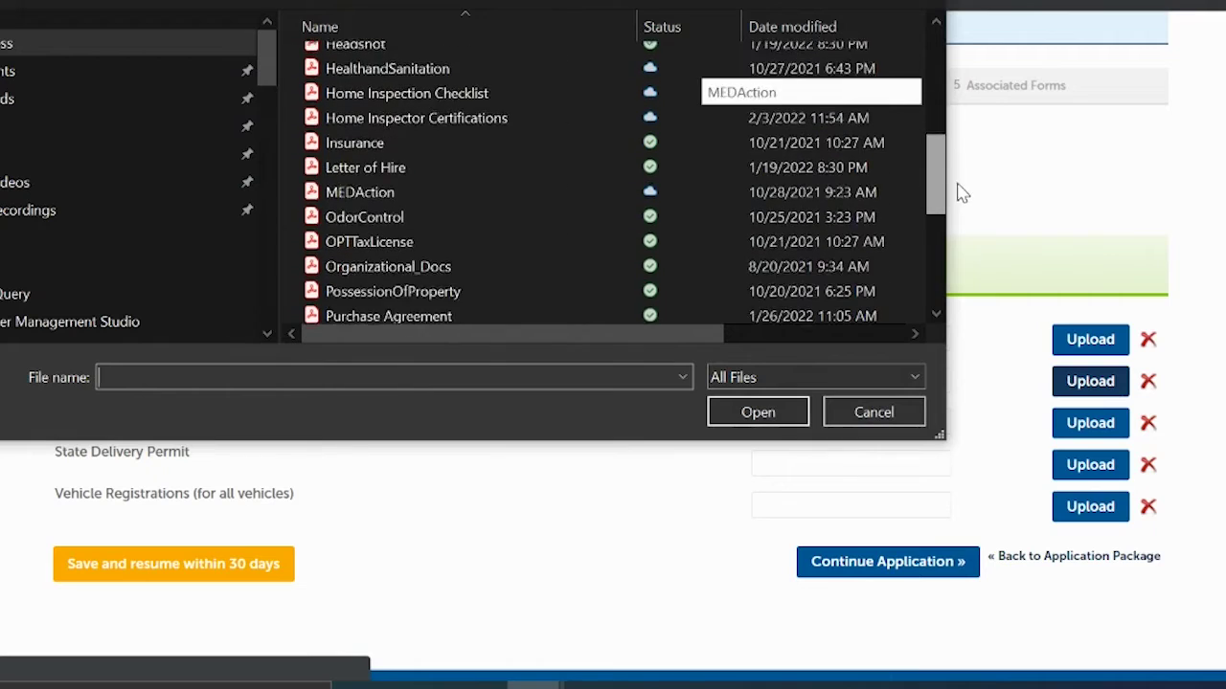
{"action": "left_click", "coordinate": [560, 137]}
{"action": "left_click", "coordinate": [755, 410]}
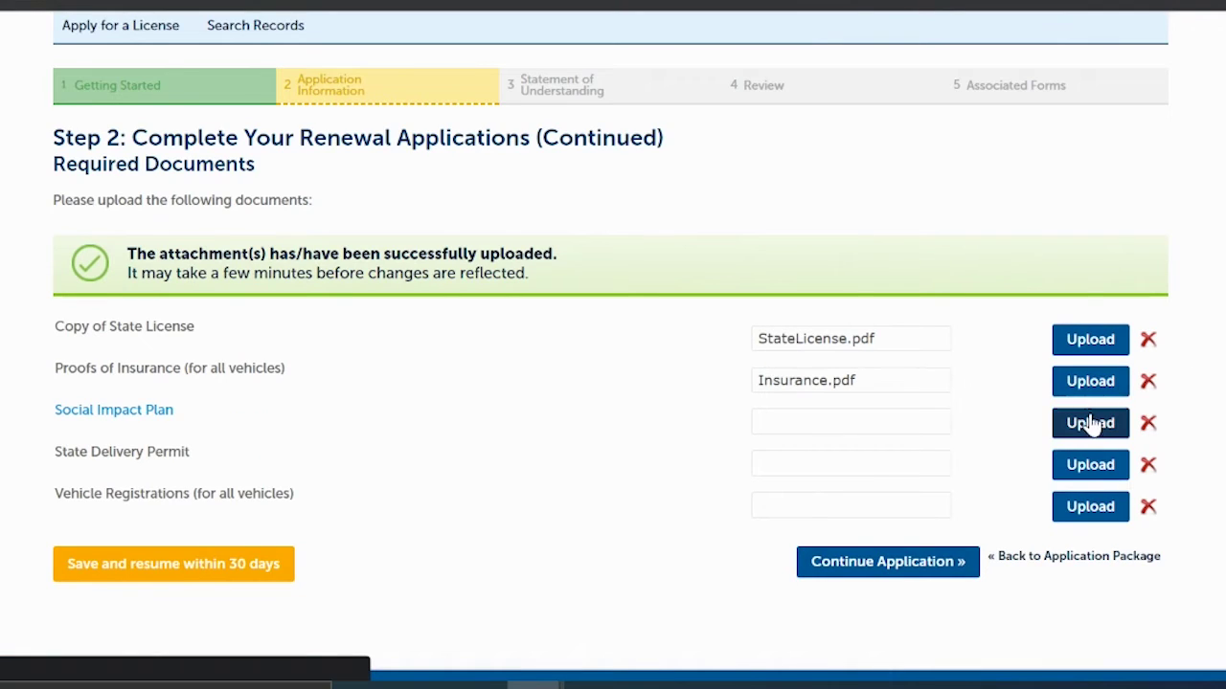
Step: Upload SocialImpactPlan.pdf and DeliveryPermit.pdf for the Social Impact Plan and State Delivery Permit
{"action": "left_click", "coordinate": [1092, 424]}
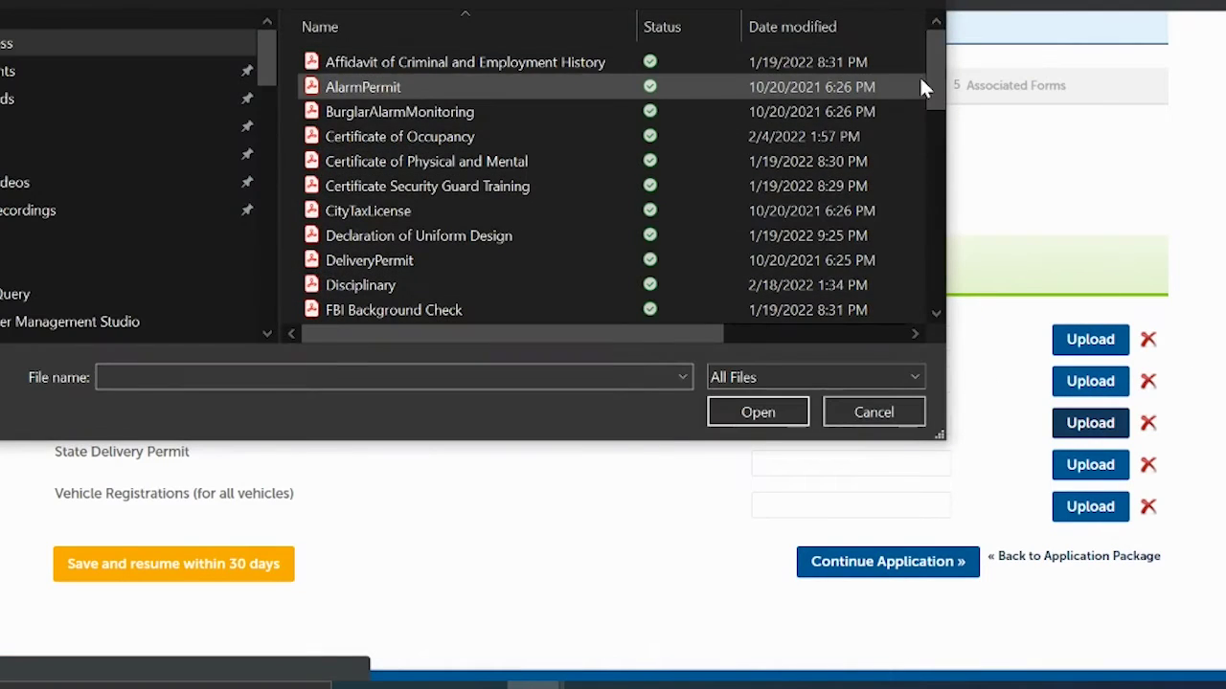
{"action": "left_click_drag", "start_coordinate": [935, 75], "coordinate": [948, 250]}
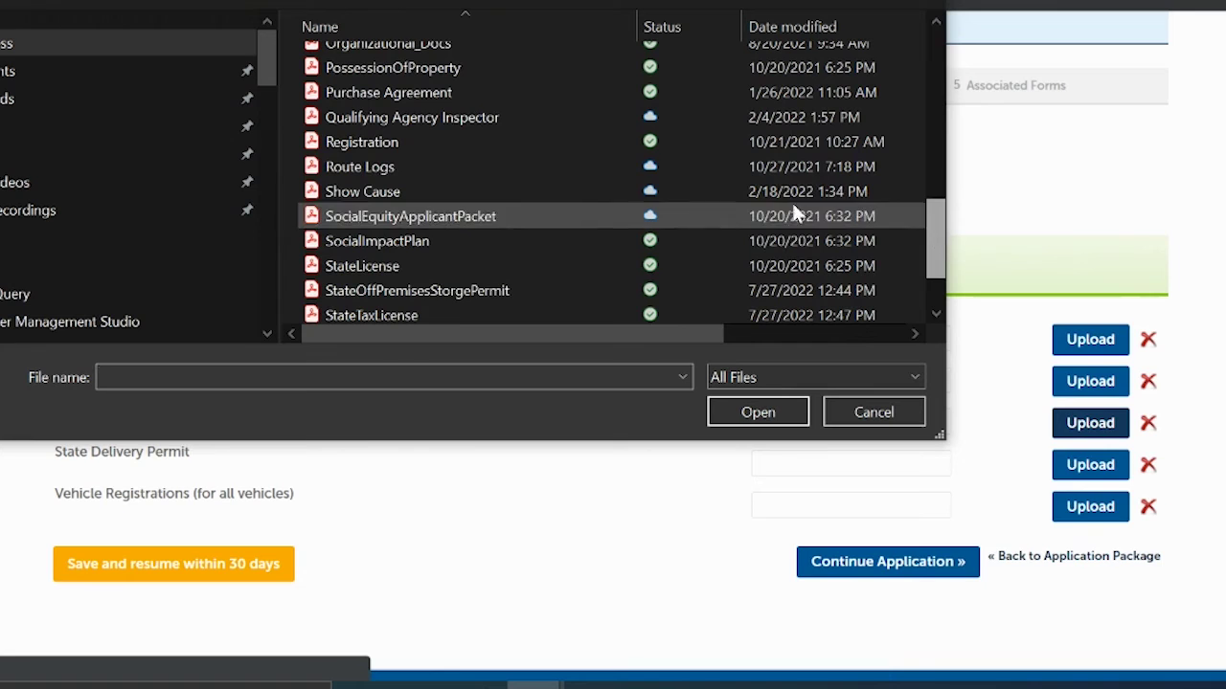
{"action": "left_click", "coordinate": [377, 239]}
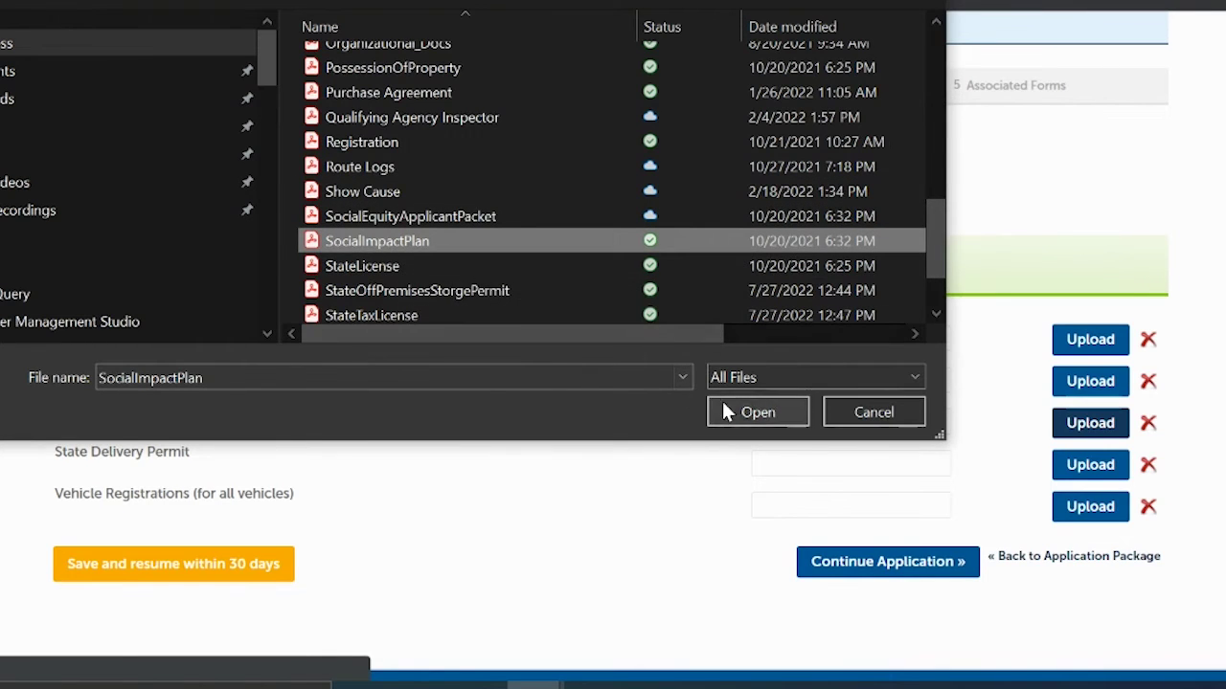
{"action": "left_click", "coordinate": [726, 411]}
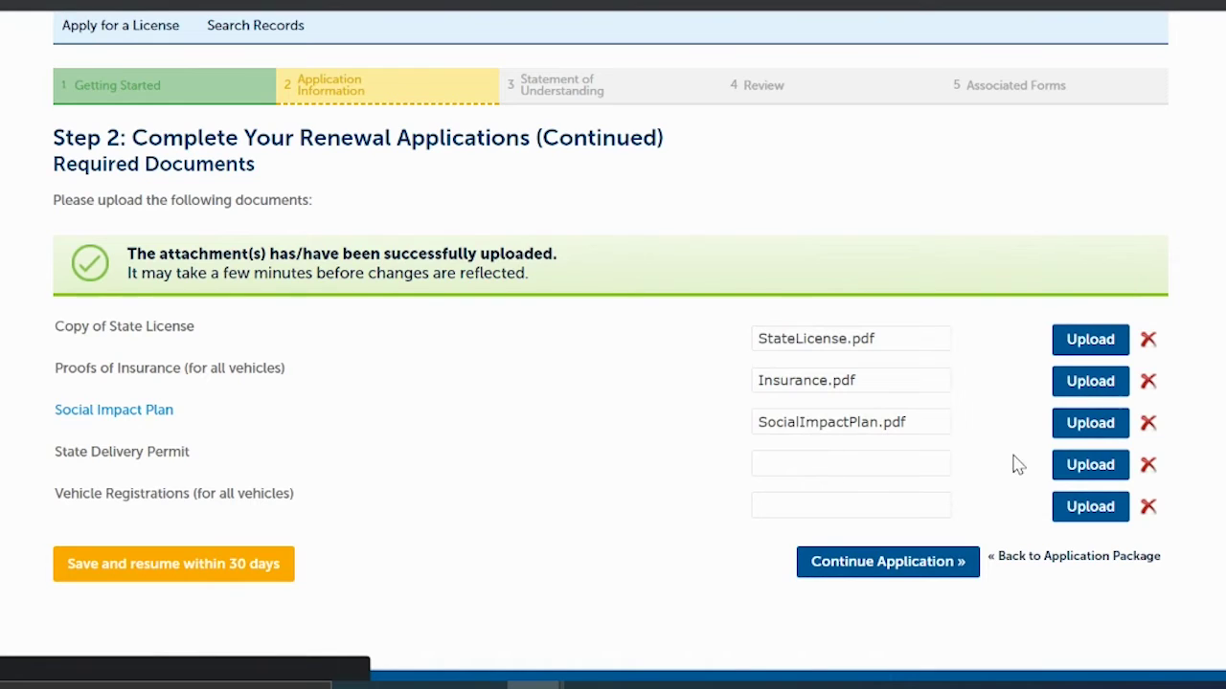
{"action": "left_click", "coordinate": [1077, 468]}
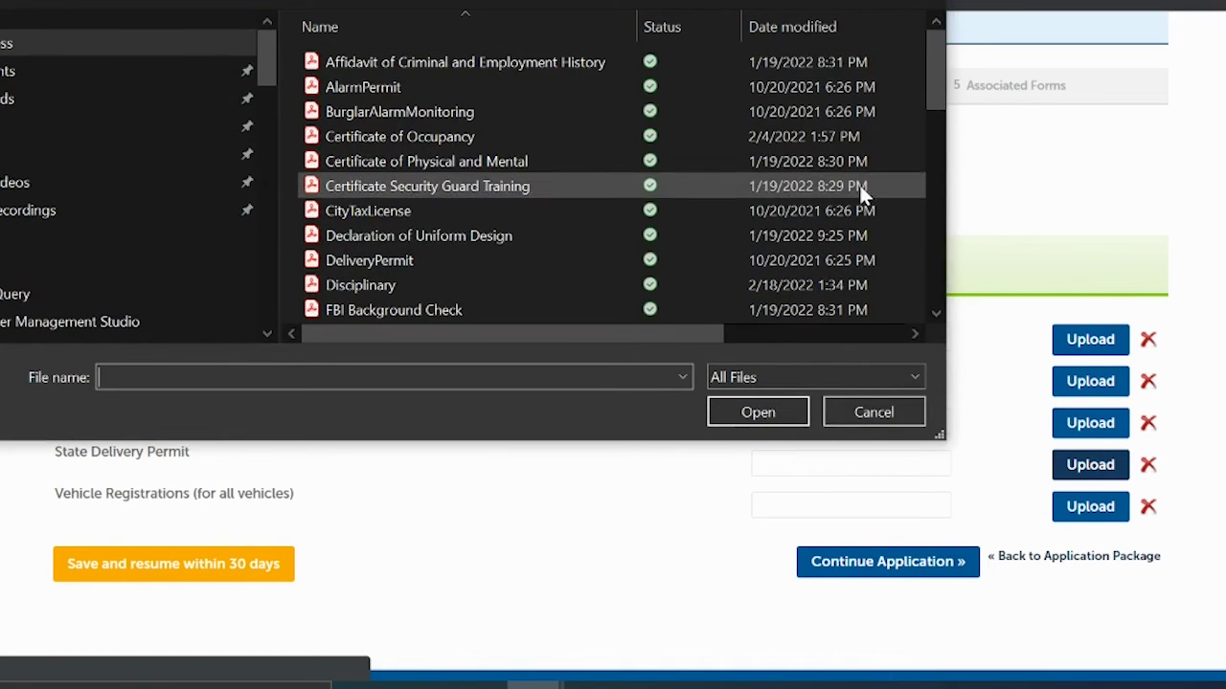
{"action": "left_click", "coordinate": [369, 264]}
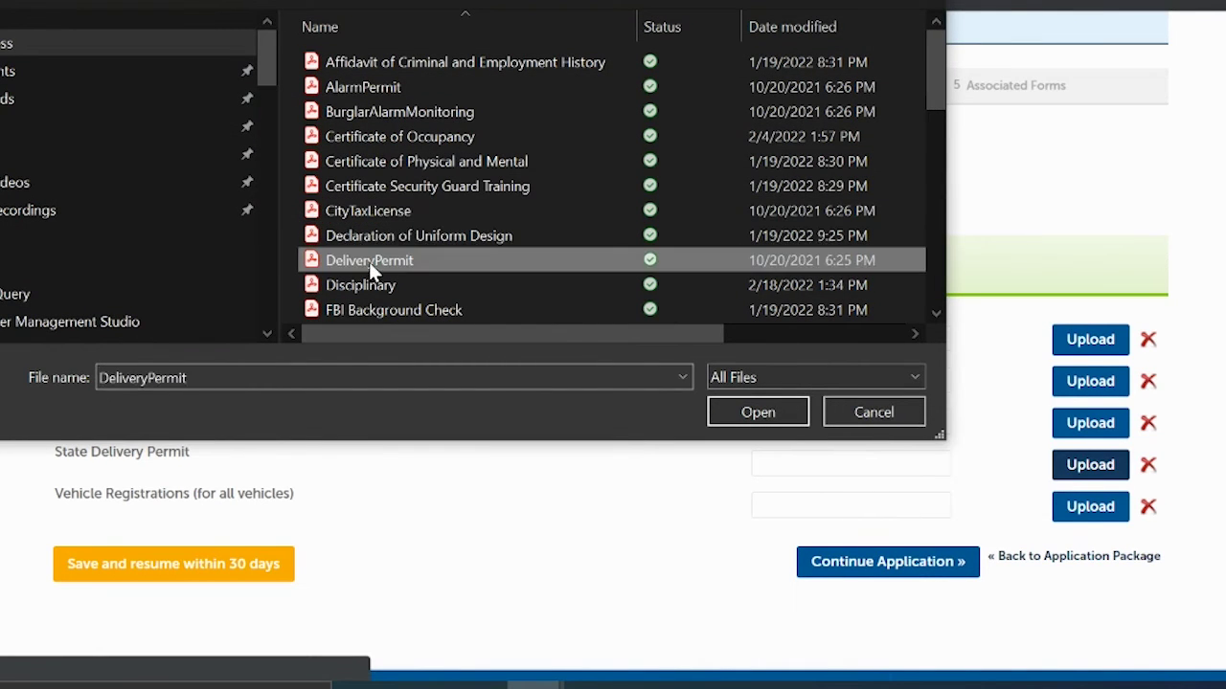
{"action": "left_click", "coordinate": [779, 413]}
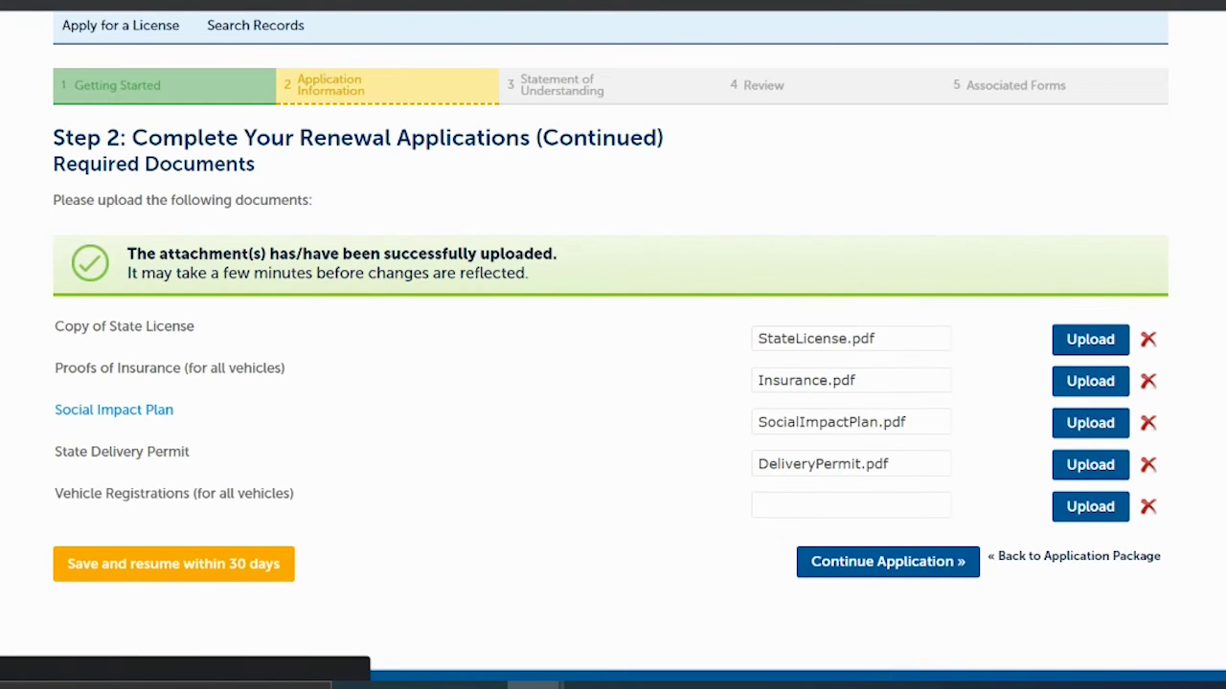
Step: Upload Registration.pdf for the vehicle registrations and submit the documents
{"action": "left_click", "coordinate": [1074, 509]}
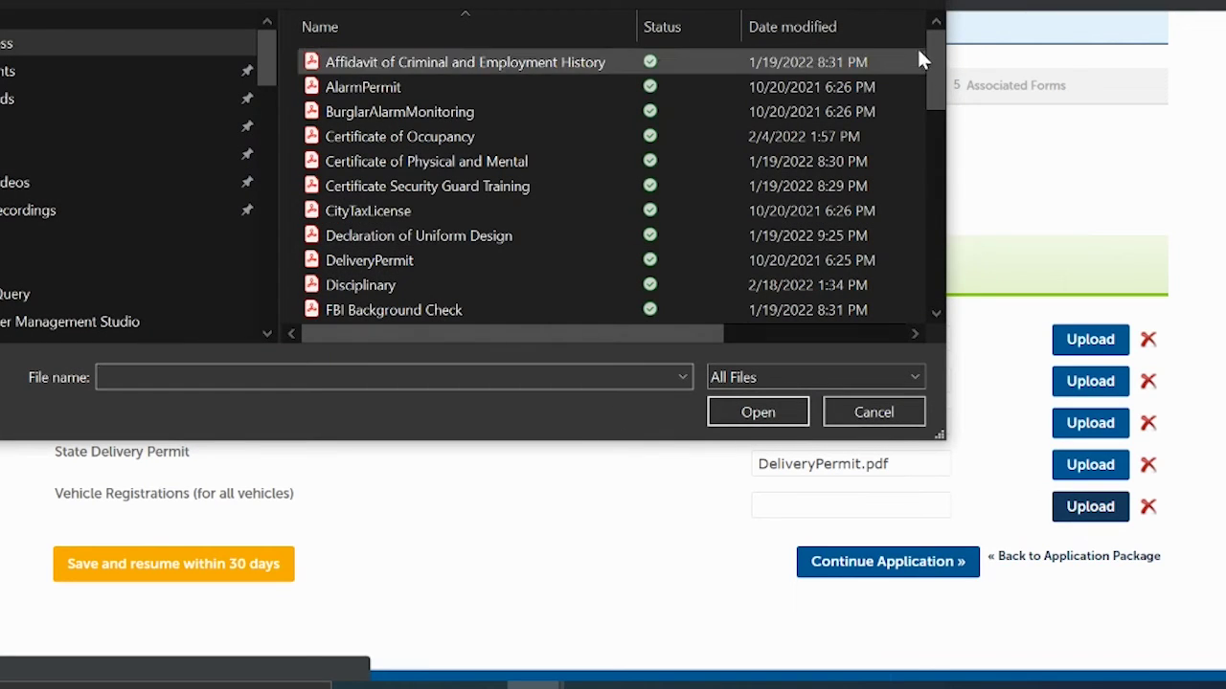
{"action": "left_click_drag", "start_coordinate": [932, 54], "coordinate": [952, 224]}
{"action": "left_click", "coordinate": [373, 142]}
{"action": "left_click", "coordinate": [736, 410]}
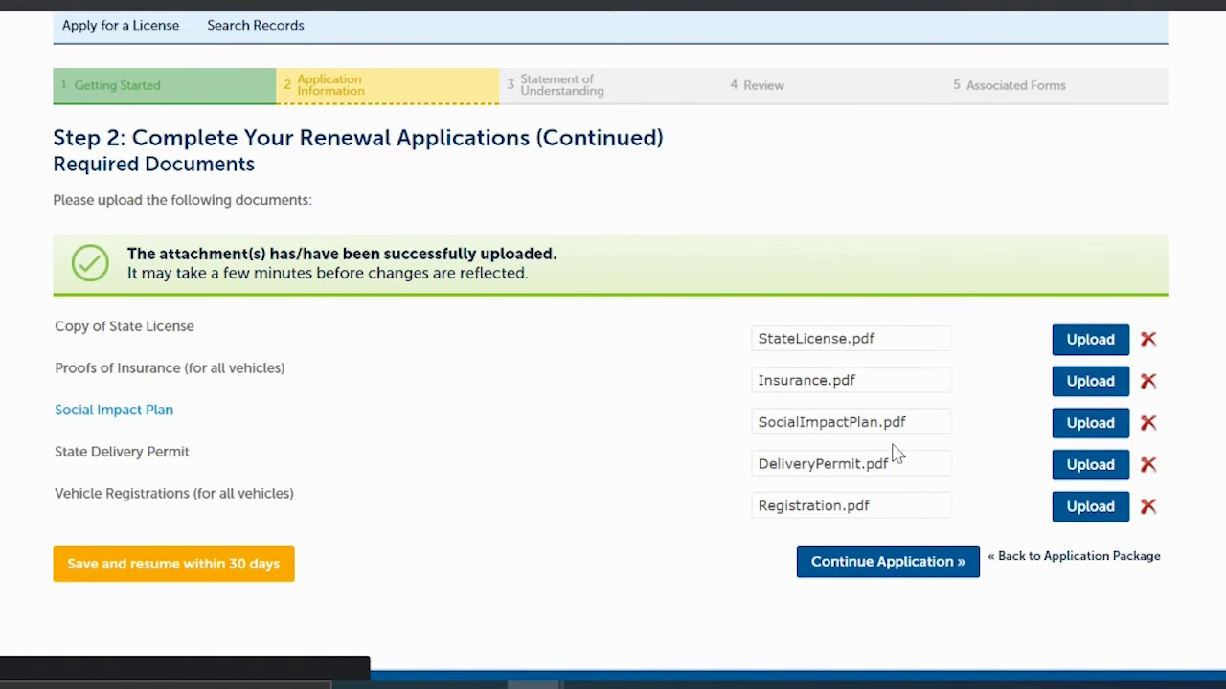
{"action": "left_click", "coordinate": [890, 570]}
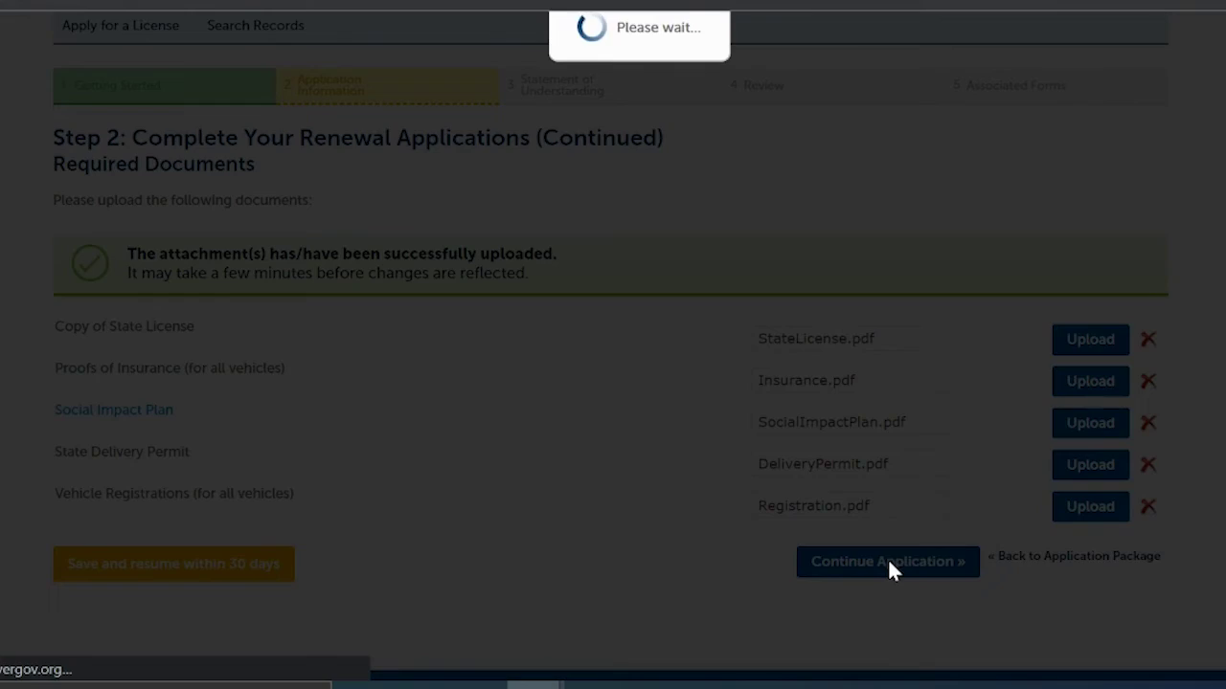
Step: Agree to the first four acknowledgements, starting with the documents-are-accurate term
{"action": "scroll", "coordinate": [613, 383], "scroll_direction": "down", "scroll_amount": 5}
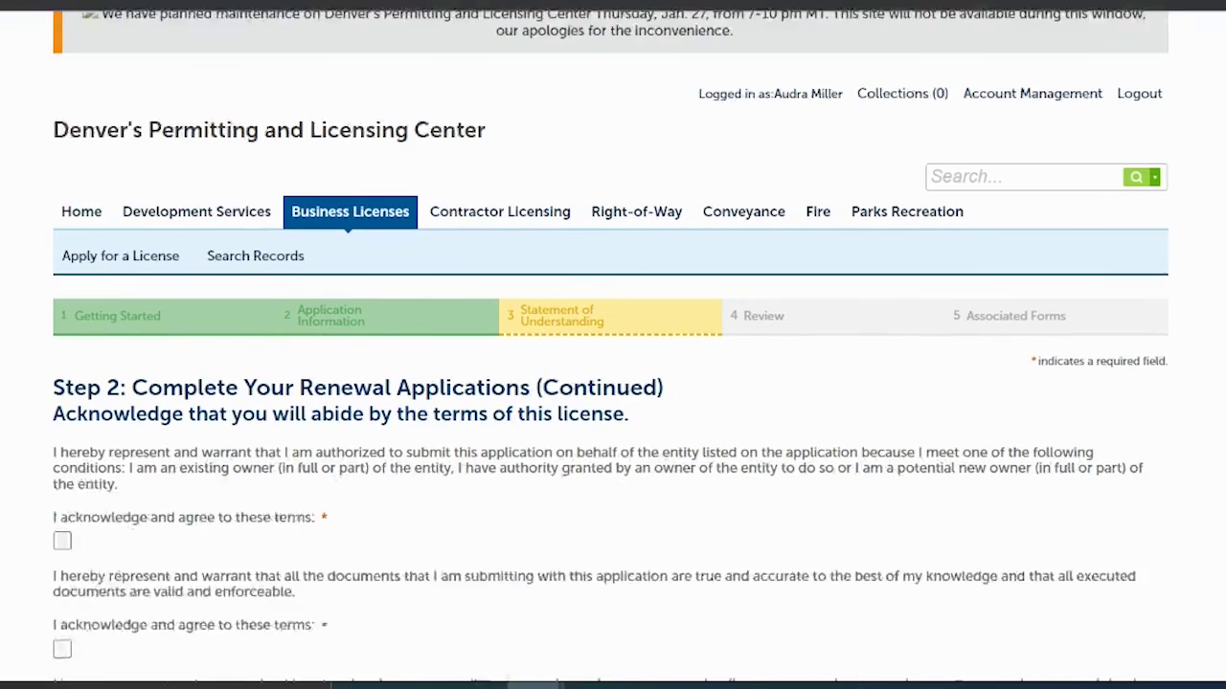
{"action": "scroll", "coordinate": [613, 383], "scroll_direction": "down", "scroll_amount": 3}
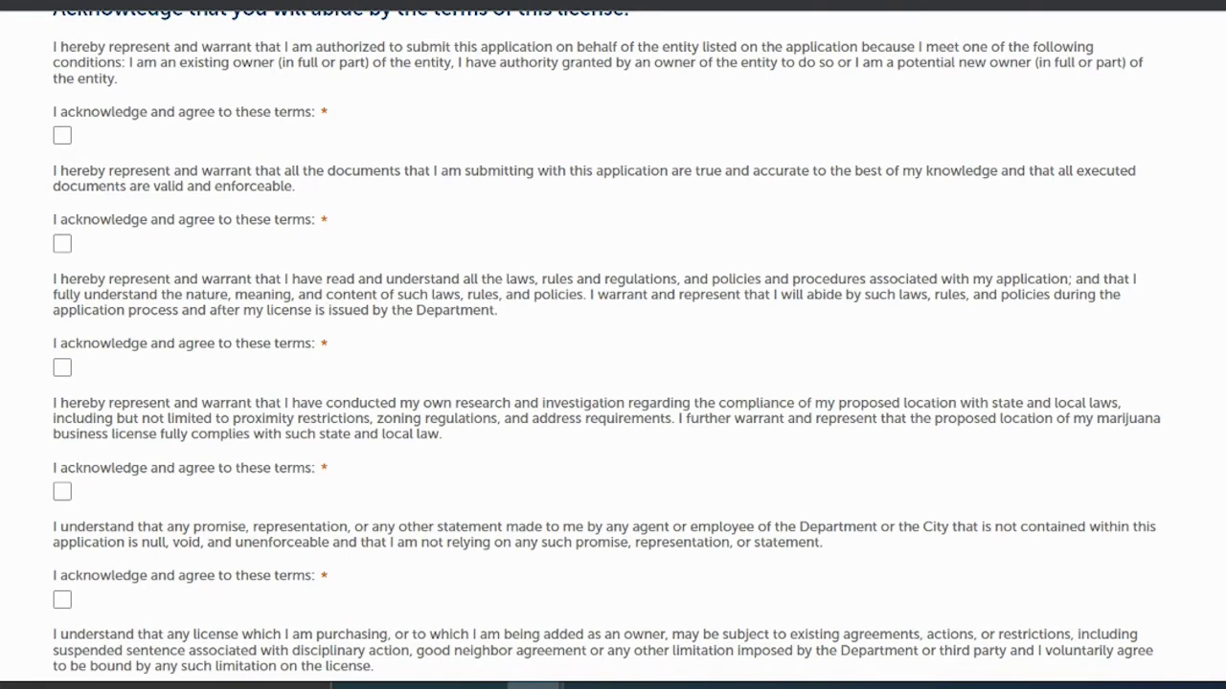
{"action": "scroll", "coordinate": [1059, 145], "scroll_direction": "down", "scroll_amount": 3}
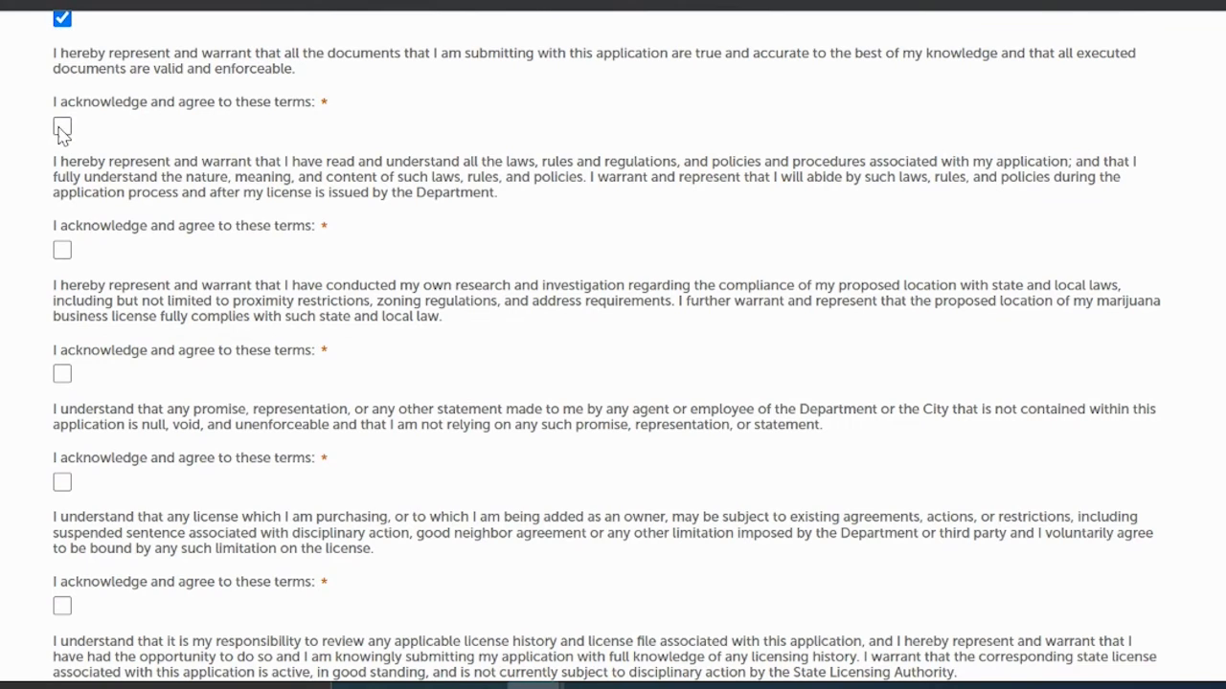
{"action": "left_click", "coordinate": [61, 250]}
{"action": "left_click", "coordinate": [61, 375]}
{"action": "left_click", "coordinate": [61, 482]}
{"action": "left_click", "coordinate": [62, 607]}
Step: Agree to the remaining terms, including security alarm monitoring, and continue the application
{"action": "scroll", "coordinate": [544, 221], "scroll_direction": "down", "scroll_amount": 7}
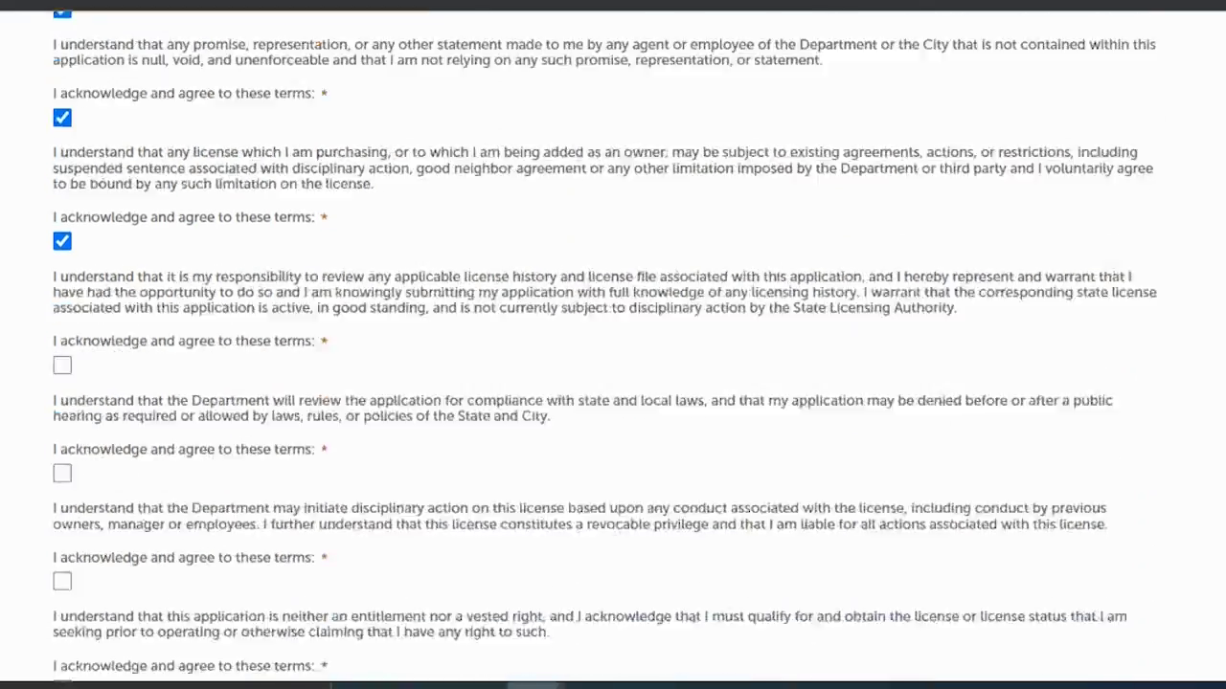
{"action": "scroll", "coordinate": [544, 221], "scroll_direction": "up", "scroll_amount": 1}
{"action": "left_click", "coordinate": [61, 150]}
{"action": "left_click", "coordinate": [61, 258]}
{"action": "left_click", "coordinate": [63, 369]}
{"action": "left_click", "coordinate": [62, 477]}
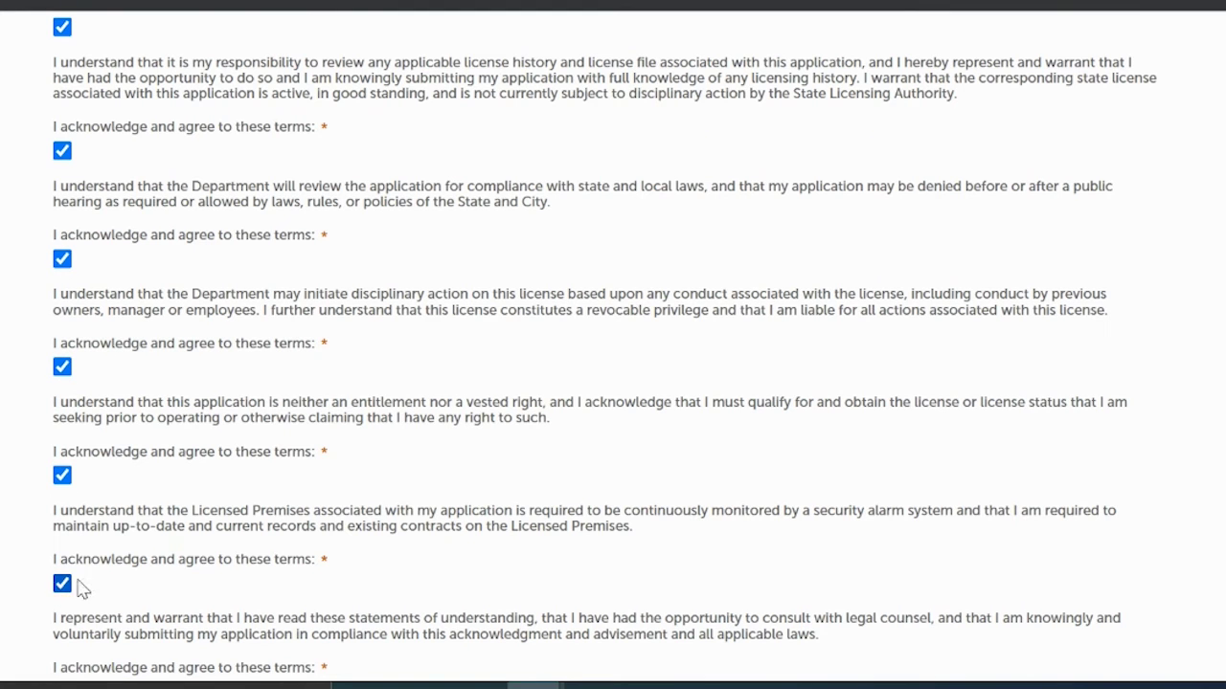
{"action": "scroll", "coordinate": [612, 345], "scroll_direction": "down", "scroll_amount": 3}
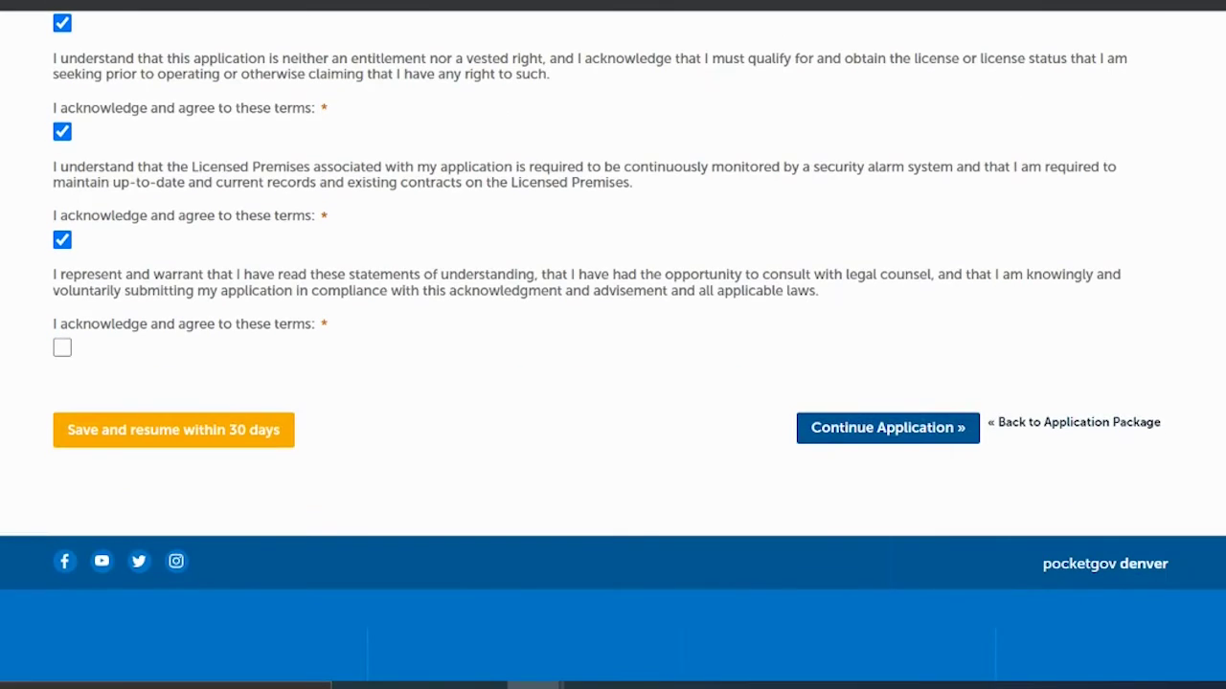
{"action": "left_click", "coordinate": [64, 348]}
{"action": "left_click", "coordinate": [861, 431]}
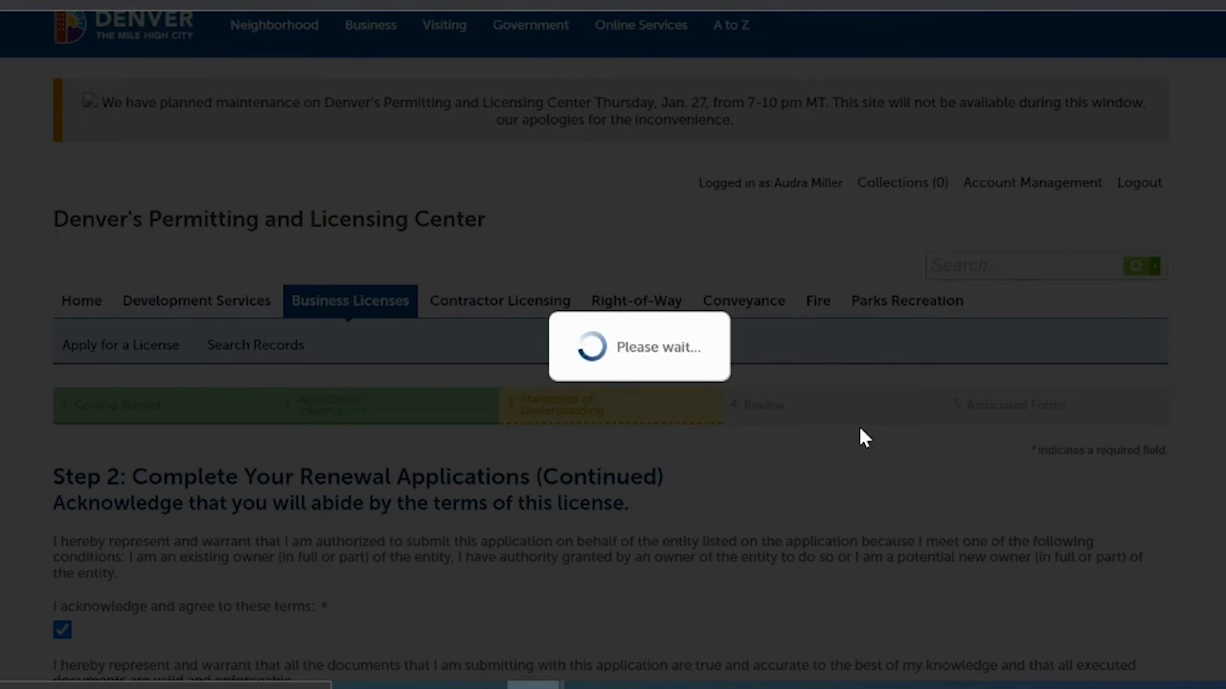
Step: Check the 'By checking this box, I agree' oath certification and continue to review
{"action": "scroll", "coordinate": [610, 345], "scroll_direction": "down", "scroll_amount": 5}
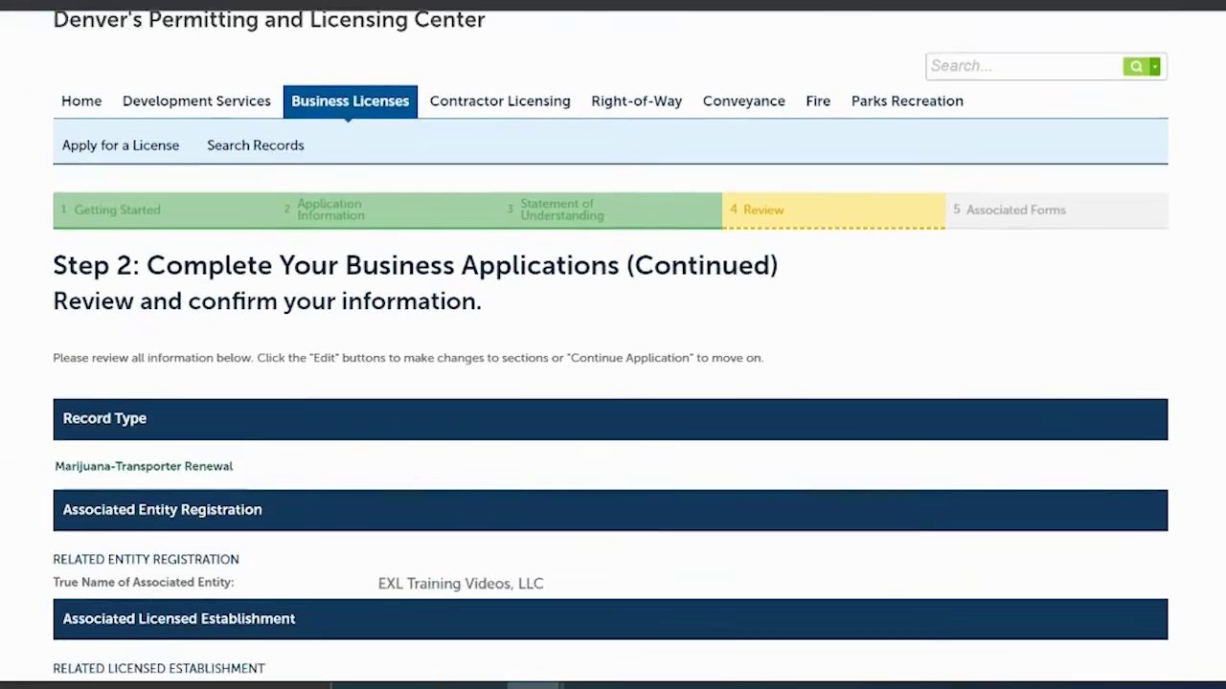
{"action": "scroll", "coordinate": [610, 345], "scroll_direction": "down", "scroll_amount": 4}
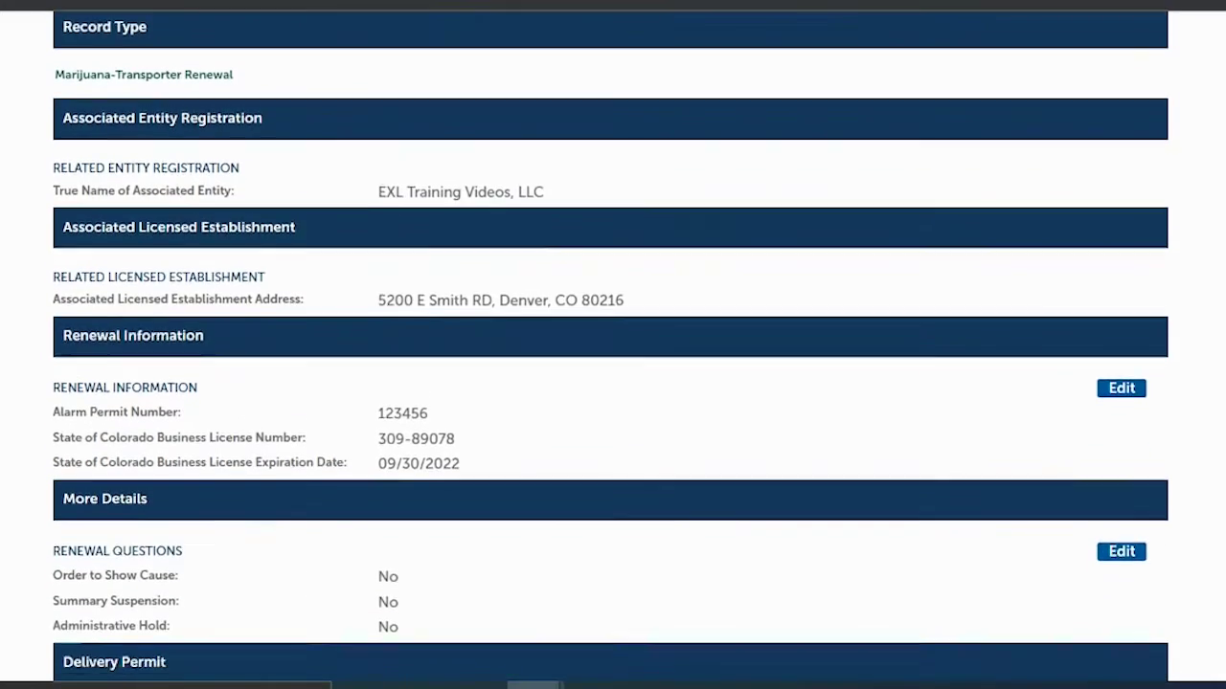
{"action": "scroll", "coordinate": [610, 344], "scroll_direction": "down", "scroll_amount": 1}
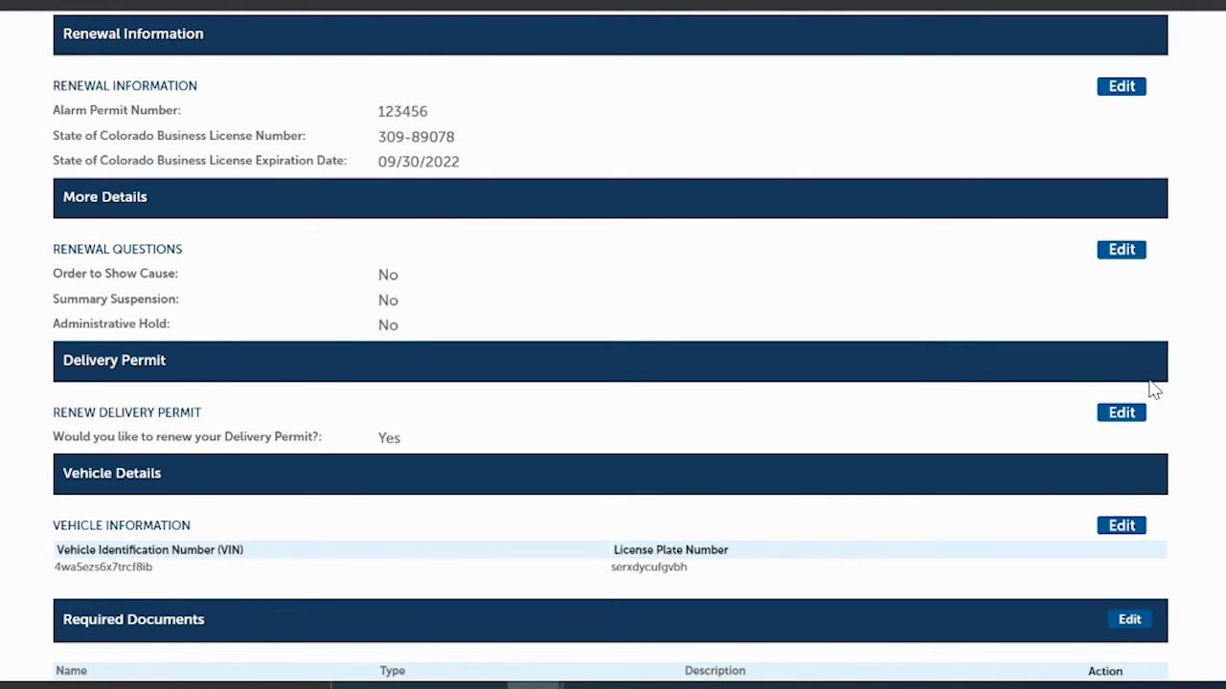
{"action": "scroll", "coordinate": [610, 346], "scroll_direction": "down", "scroll_amount": 3}
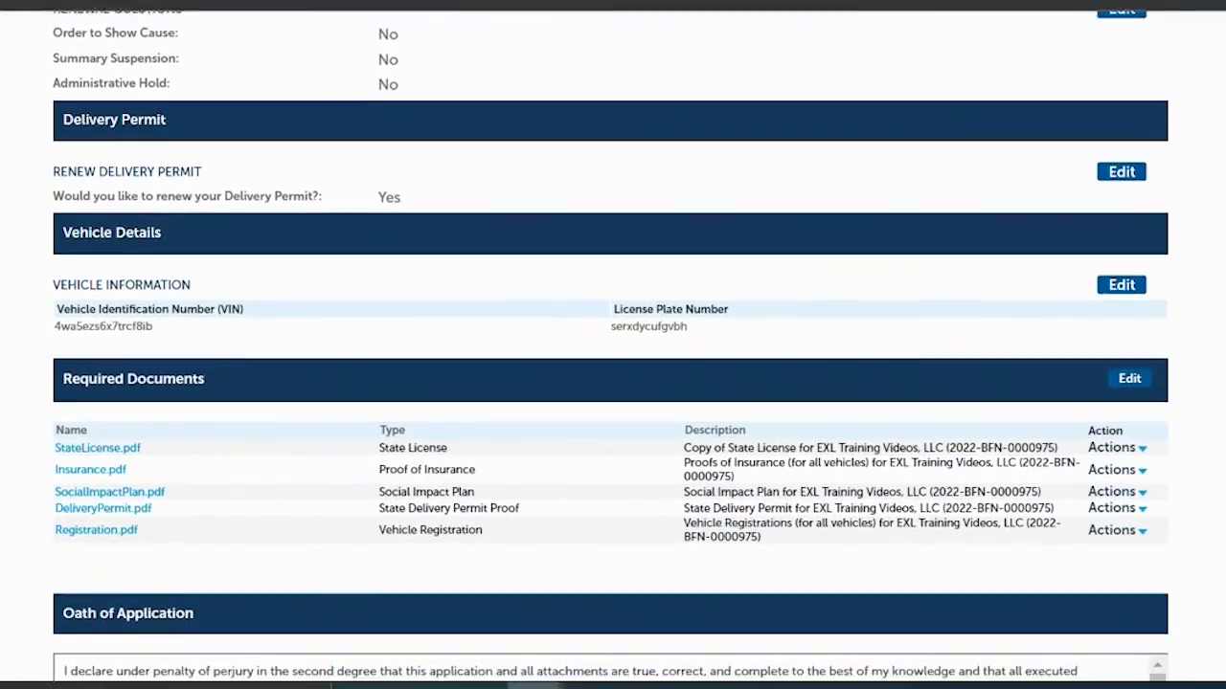
{"action": "scroll", "coordinate": [218, 402], "scroll_direction": "down", "scroll_amount": 3}
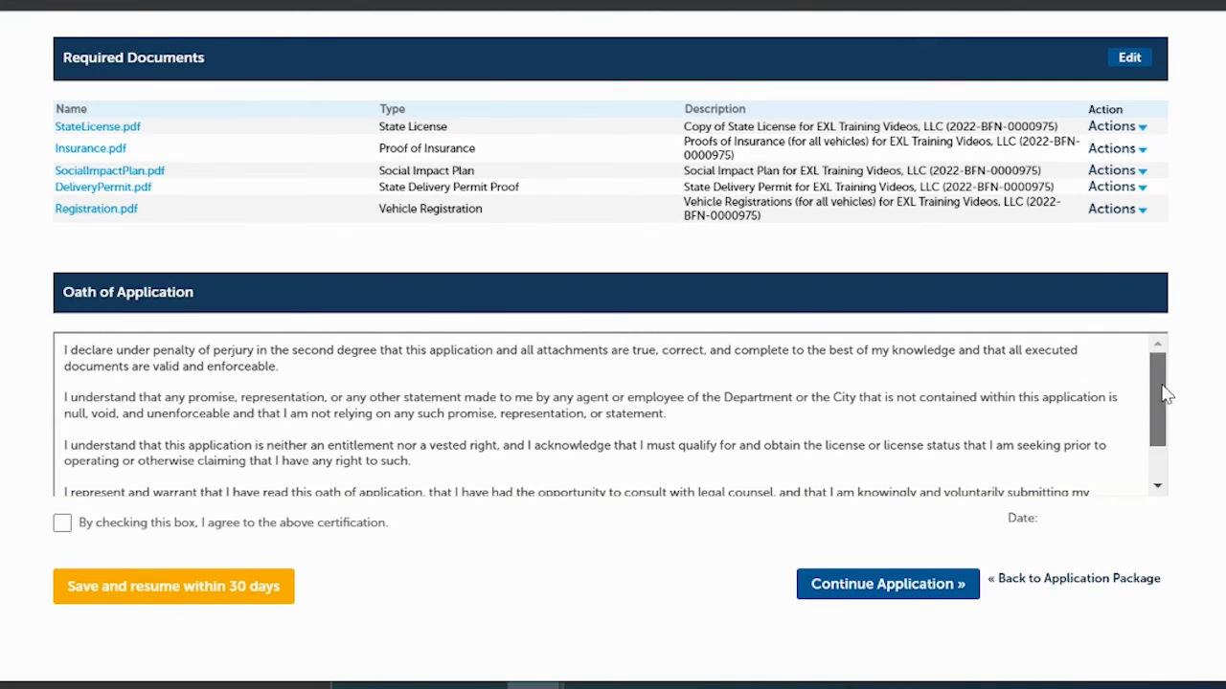
{"action": "scroll", "coordinate": [1163, 393], "scroll_direction": "down", "scroll_amount": 1}
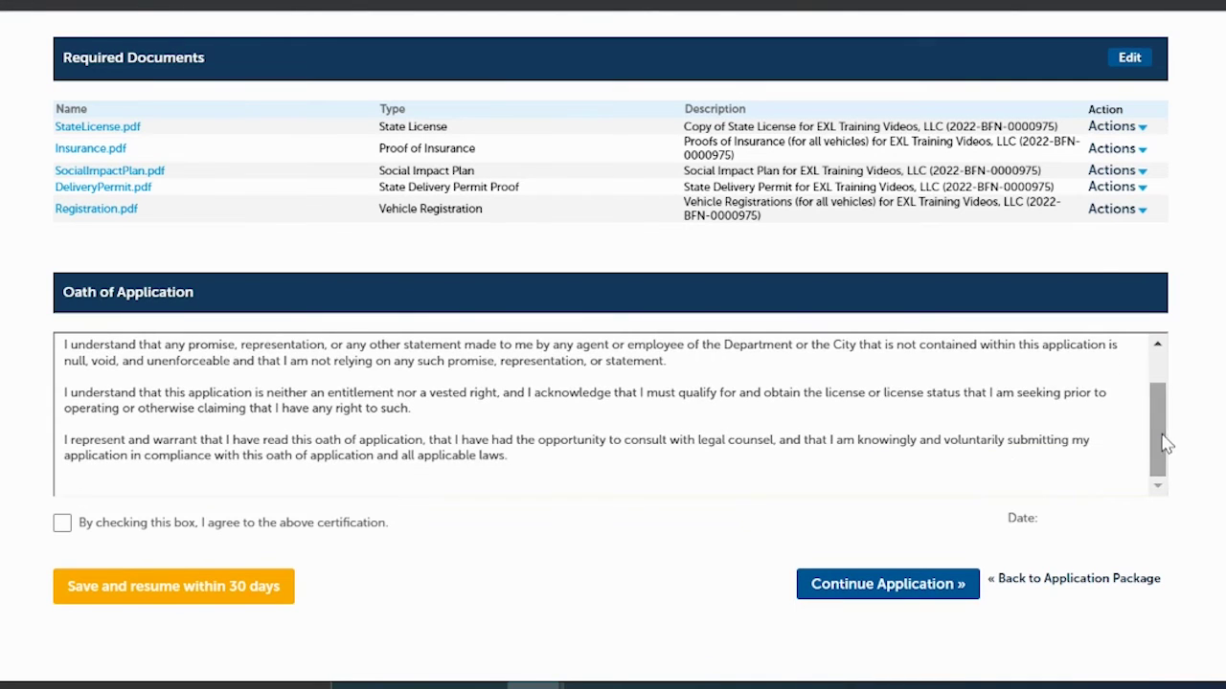
{"action": "left_click", "coordinate": [61, 523]}
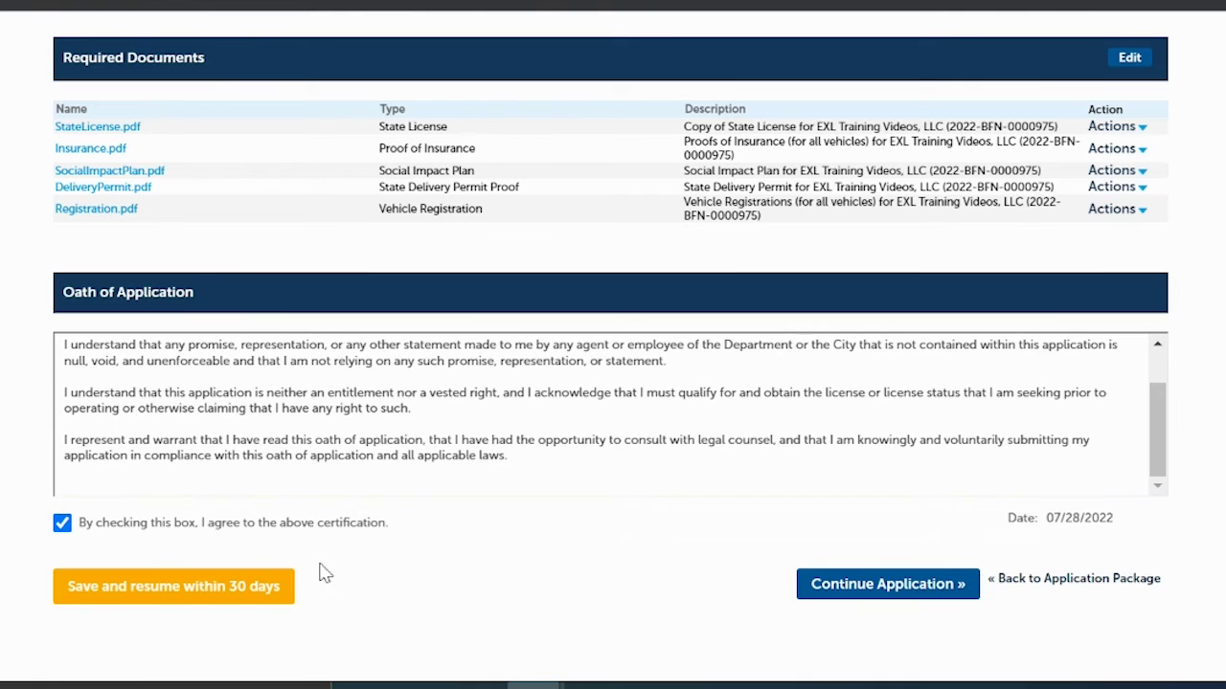
{"action": "left_click", "coordinate": [862, 586]}
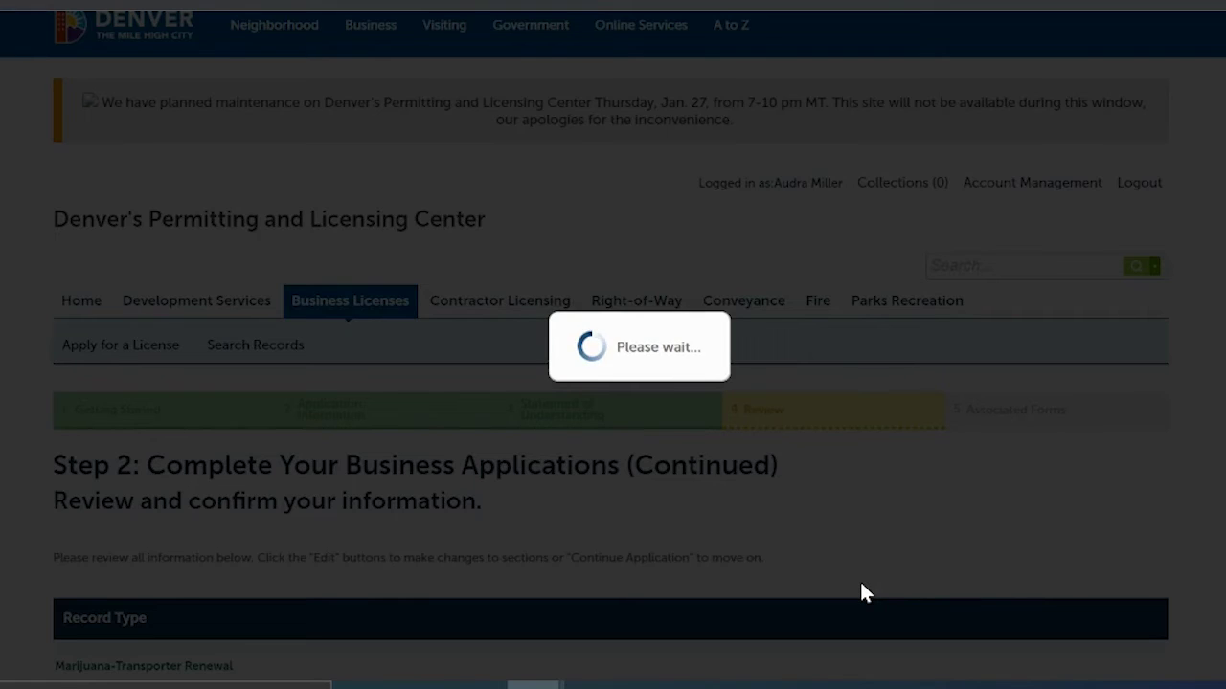
Step: Submit the application package with all seven added renewal applications
{"action": "scroll", "coordinate": [862, 587], "scroll_direction": "down", "scroll_amount": 5}
{"action": "scroll", "coordinate": [613, 383], "scroll_direction": "down", "scroll_amount": 3}
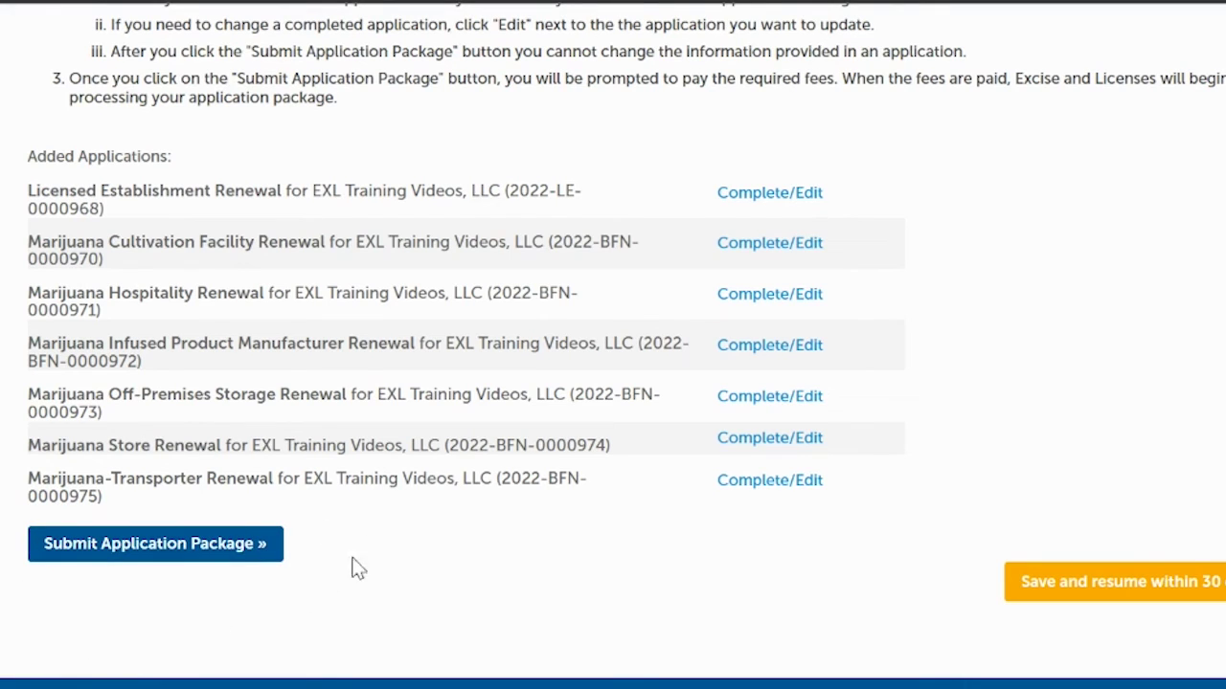
{"action": "left_click", "coordinate": [140, 546]}
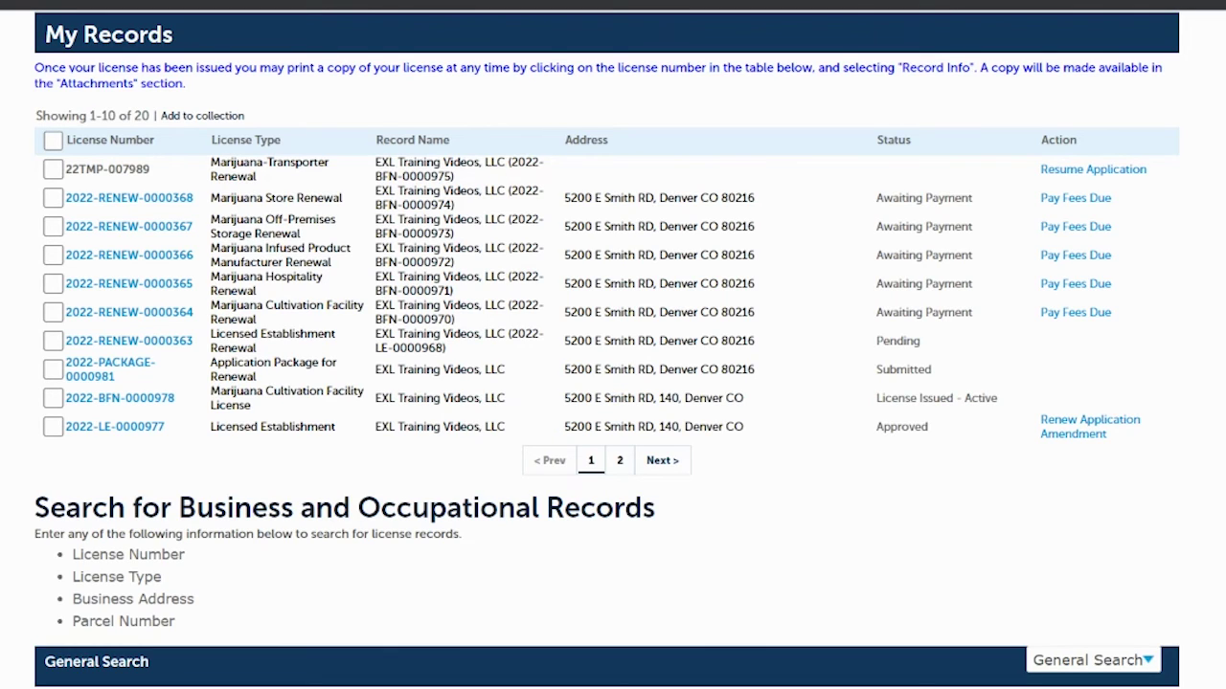
Step: Scroll up to view My Records showing five renewals Awaiting Payment
{"action": "scroll", "coordinate": [612, 344], "scroll_direction": "up", "scroll_amount": 2}
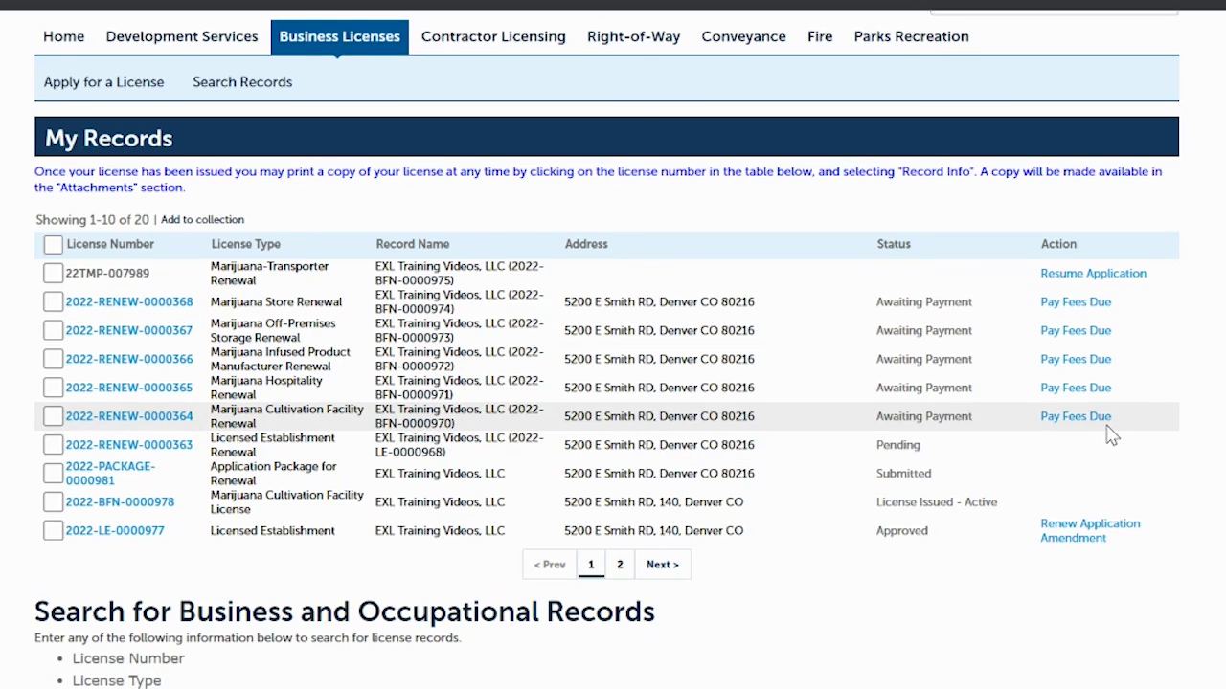
Step: Pay Fees Due for the Marijuana Store Renewal and proceed with the $7,000.00 fees
{"action": "left_click", "coordinate": [1075, 303]}
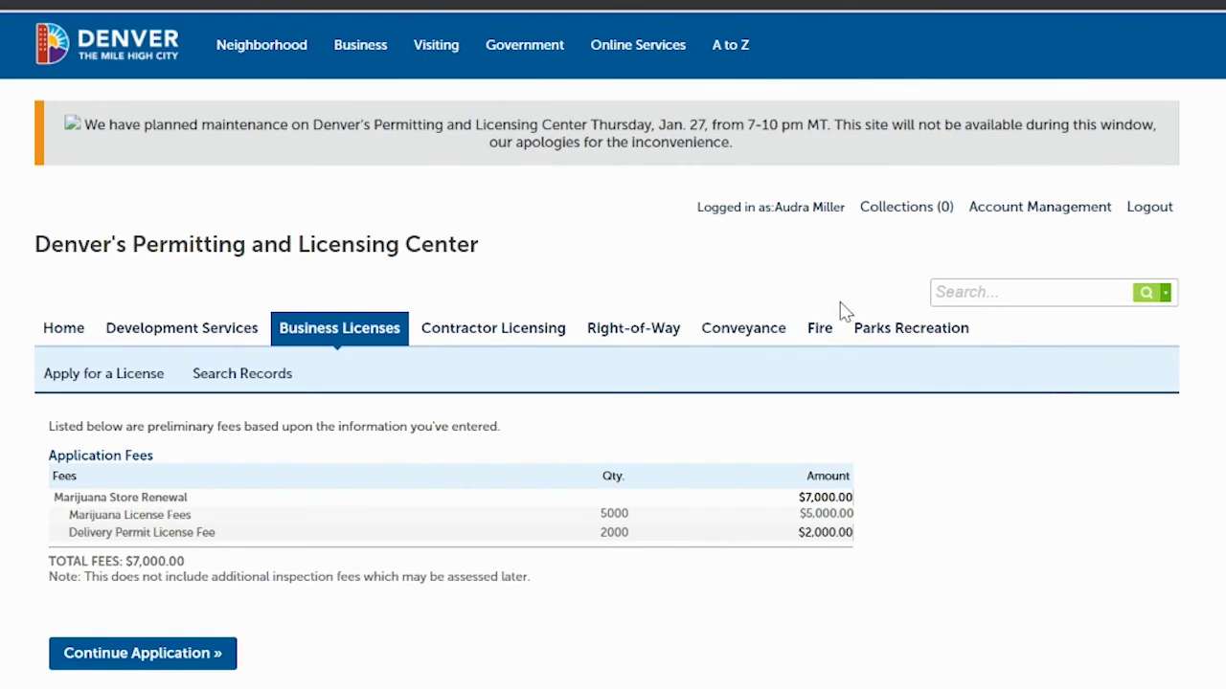
{"action": "scroll", "coordinate": [804, 97], "scroll_direction": "down", "scroll_amount": 2}
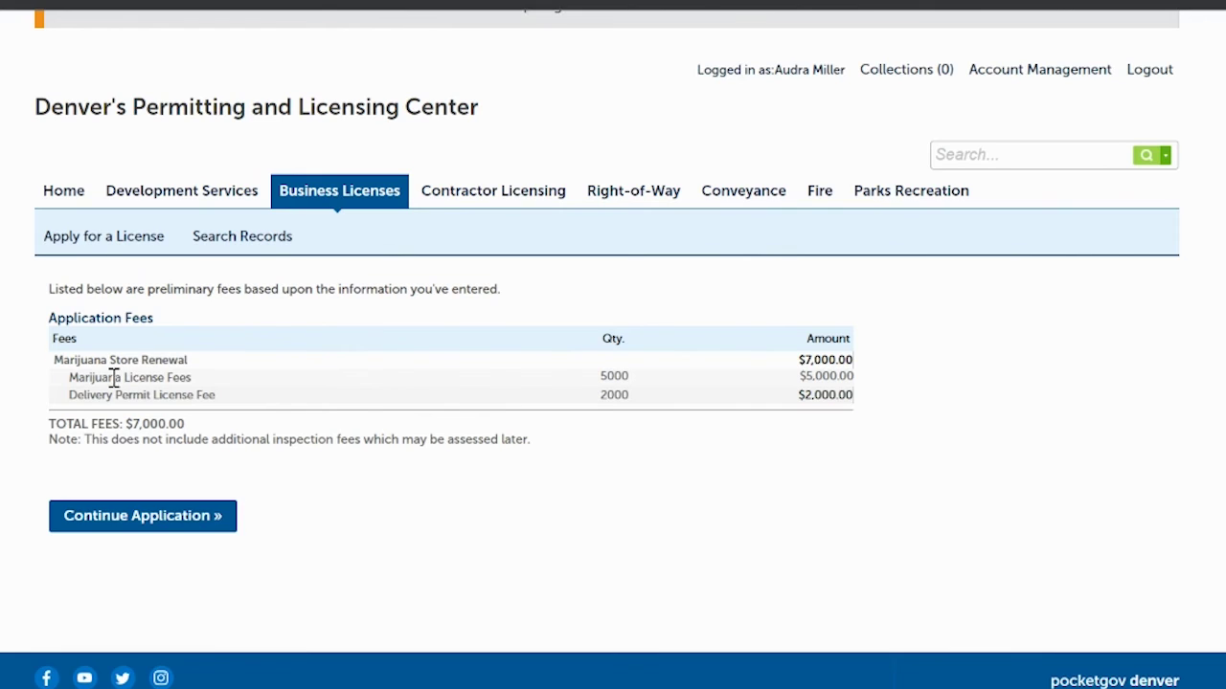
{"action": "left_click", "coordinate": [144, 517]}
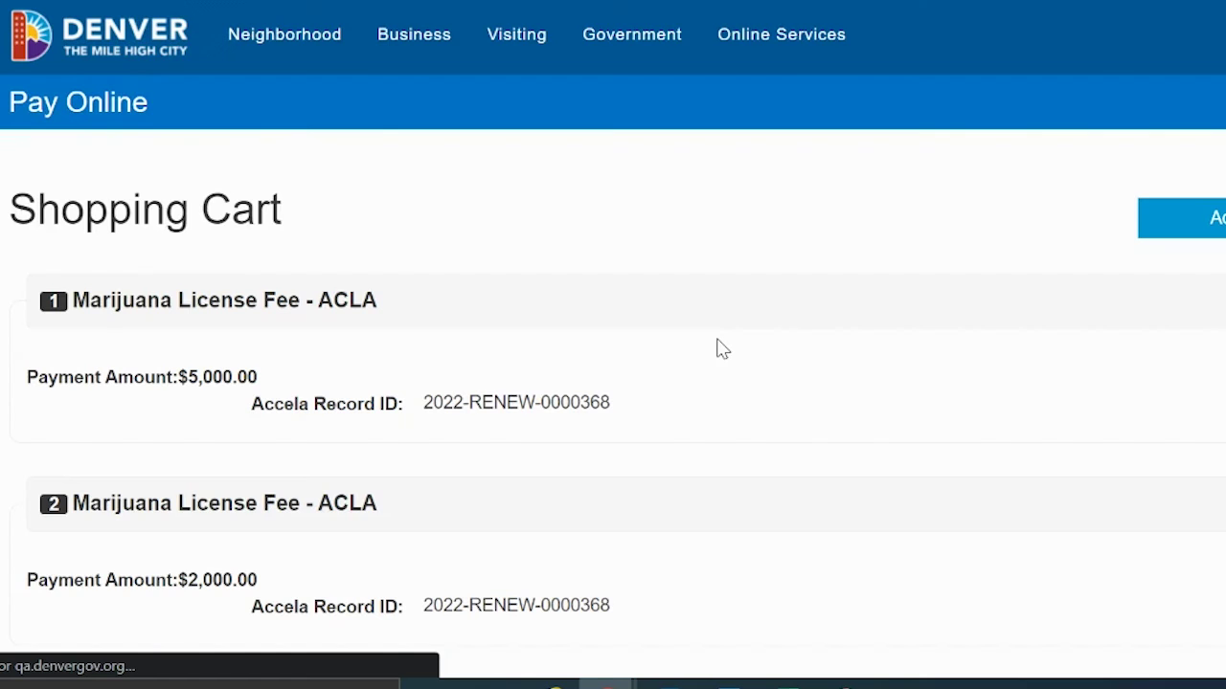
Step: Check out the $7,000.00 shopping cart of Marijuana License Fees
{"action": "scroll", "coordinate": [717, 347], "scroll_direction": "down", "scroll_amount": 5}
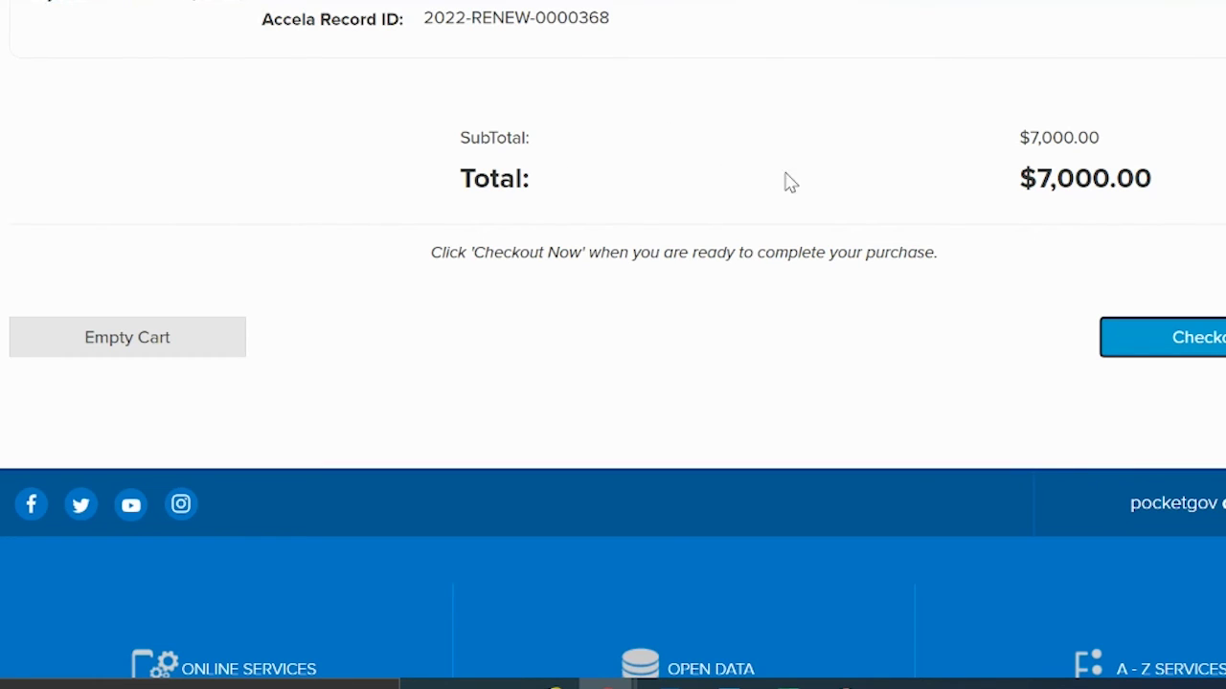
{"action": "left_click", "coordinate": [1220, 346]}
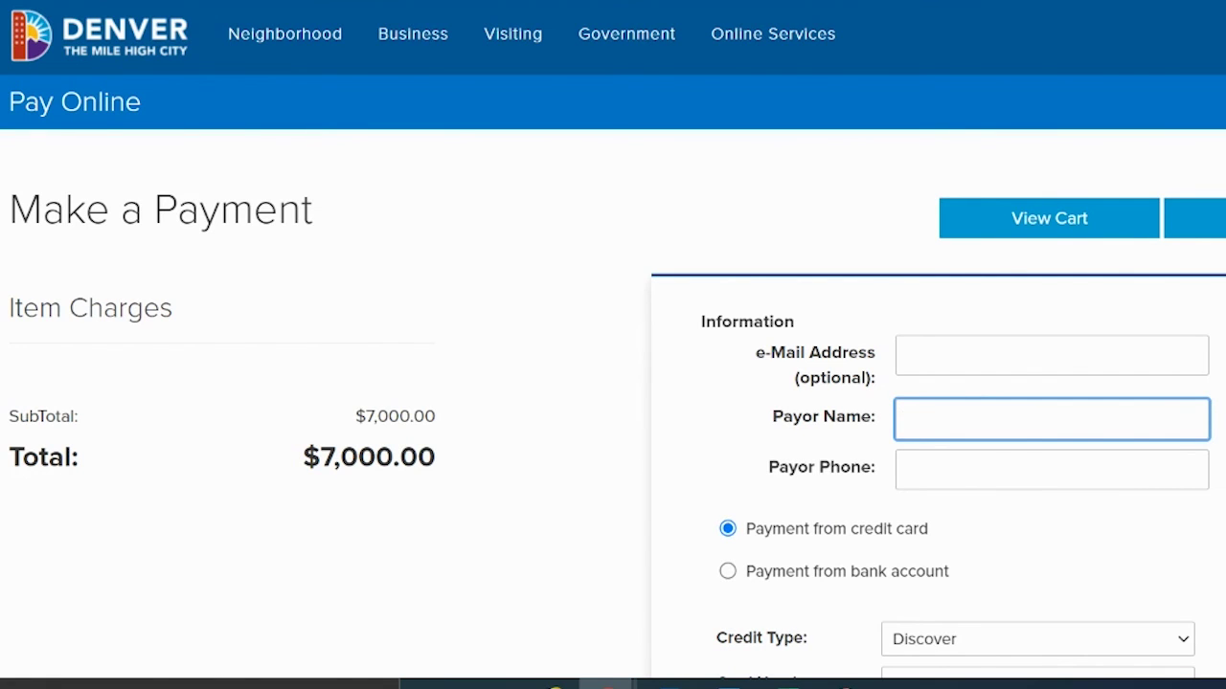
Step: Choose Visa Card as the credit type and autofill the saved card details
{"action": "scroll", "coordinate": [613, 345], "scroll_direction": "down", "scroll_amount": 3}
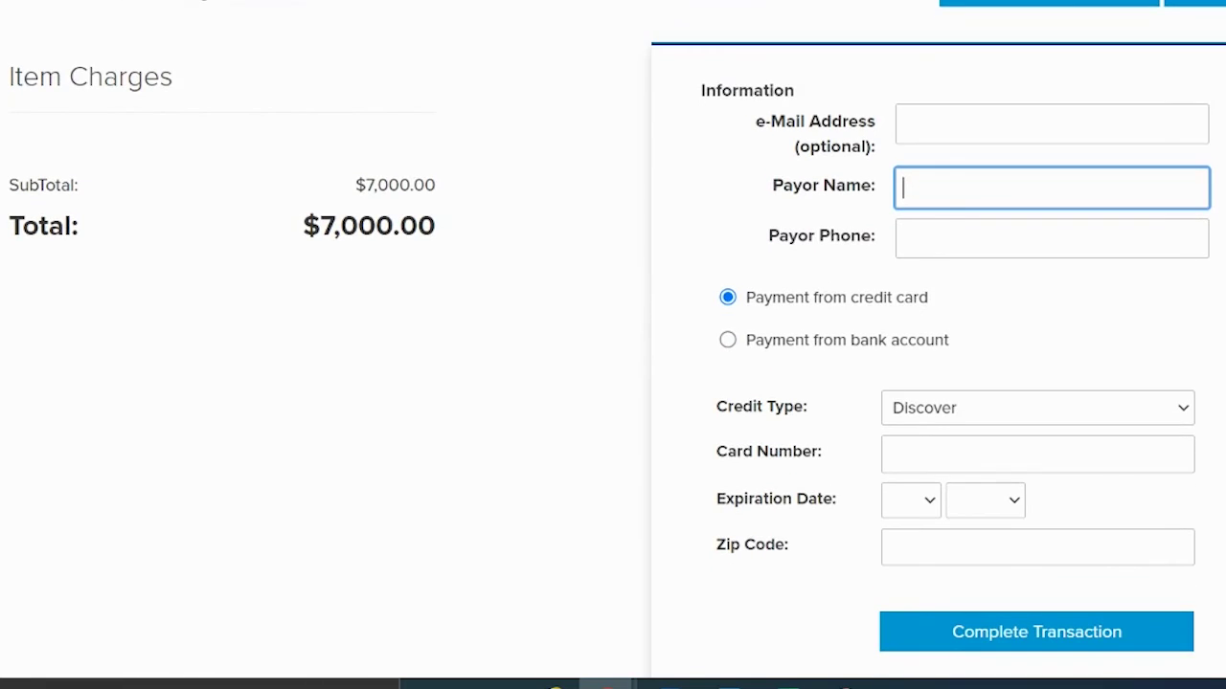
{"action": "scroll", "coordinate": [613, 345], "scroll_direction": "down", "scroll_amount": 1}
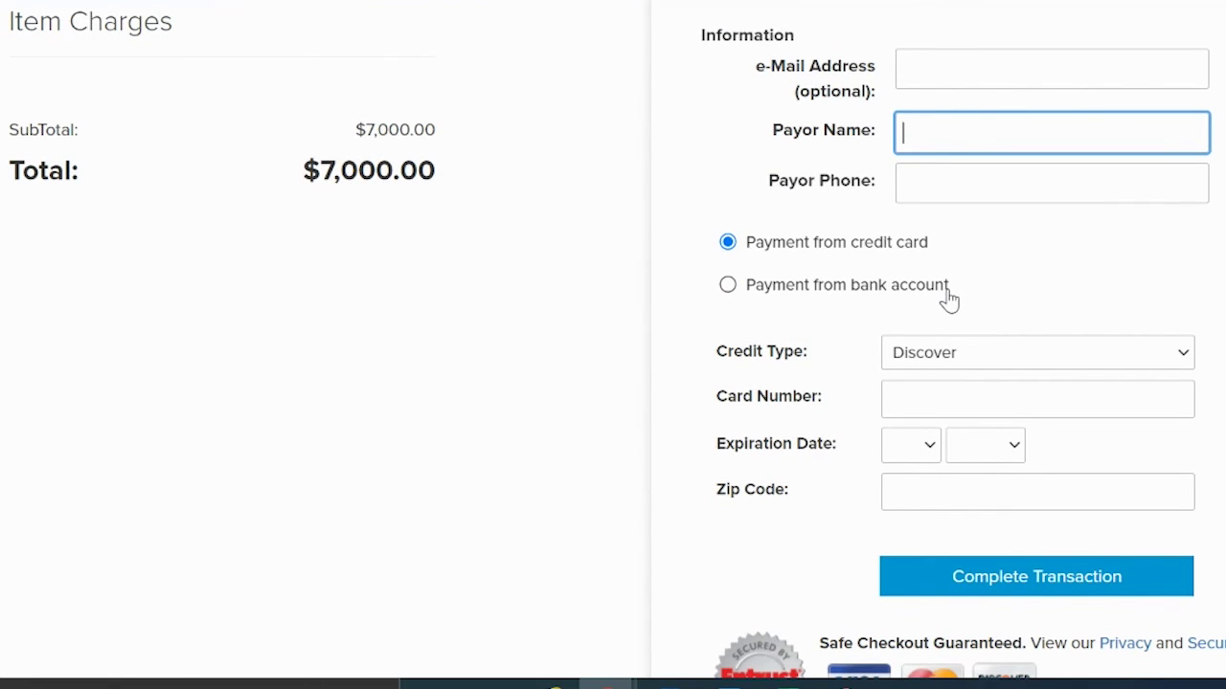
{"action": "left_click", "coordinate": [989, 360]}
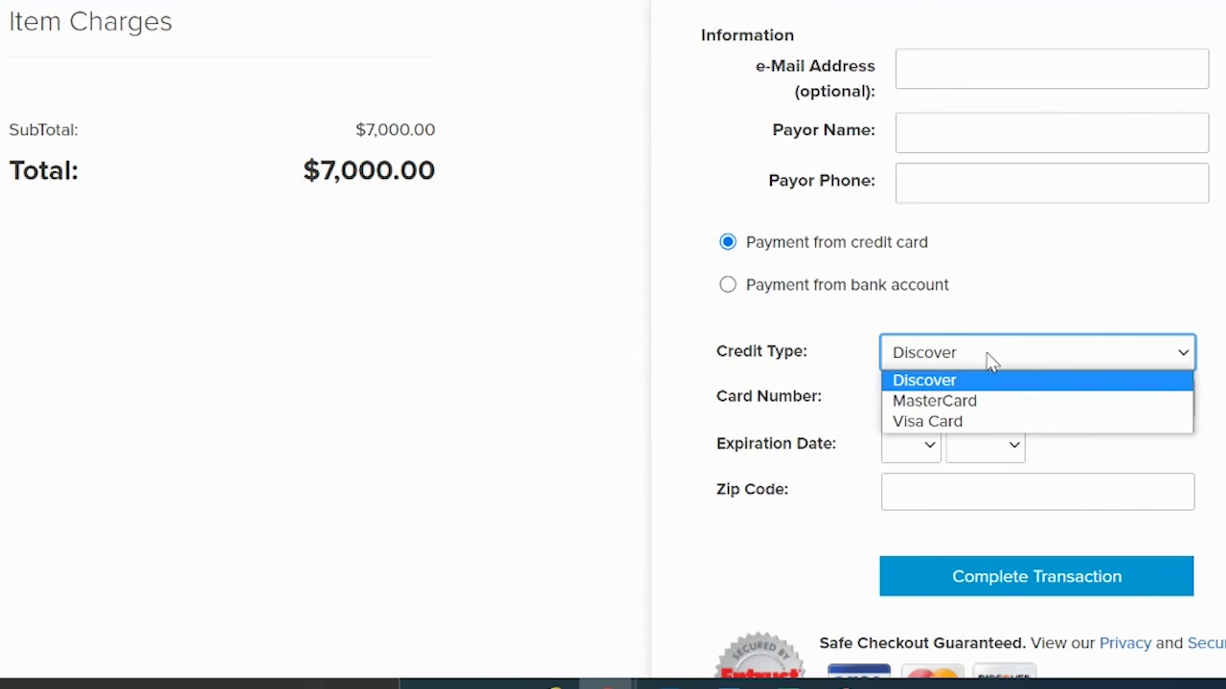
{"action": "left_click", "coordinate": [951, 424]}
{"action": "left_click", "coordinate": [952, 398]}
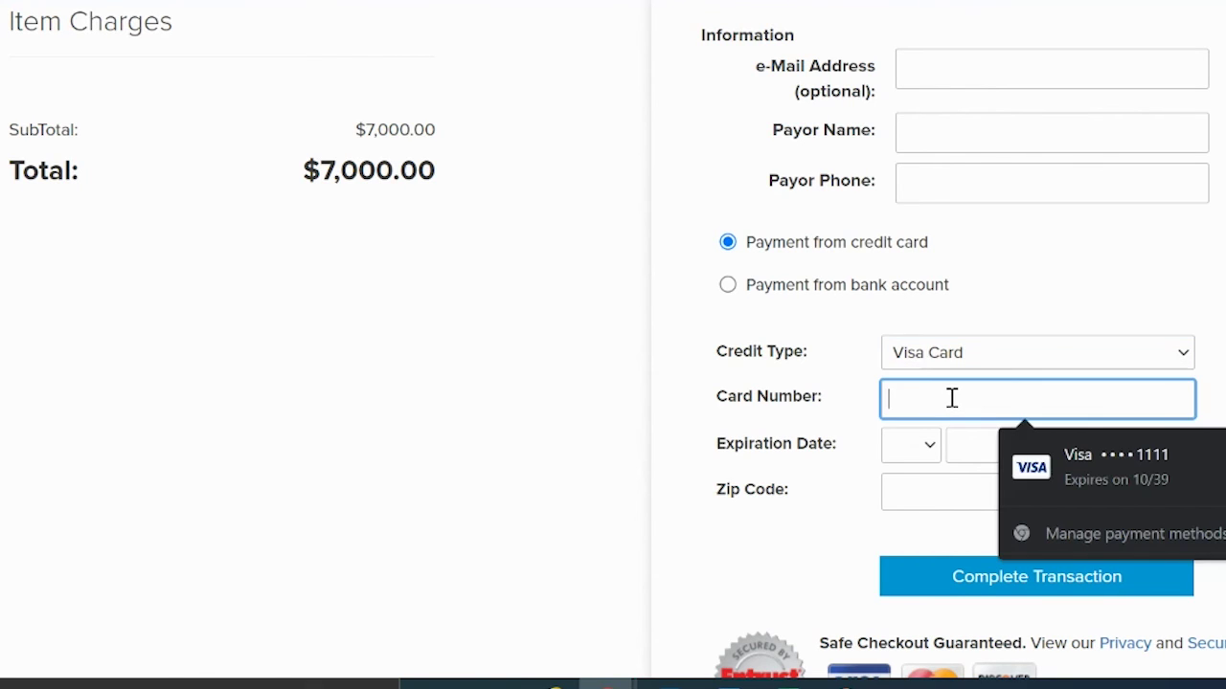
{"action": "left_click", "coordinate": [1072, 463]}
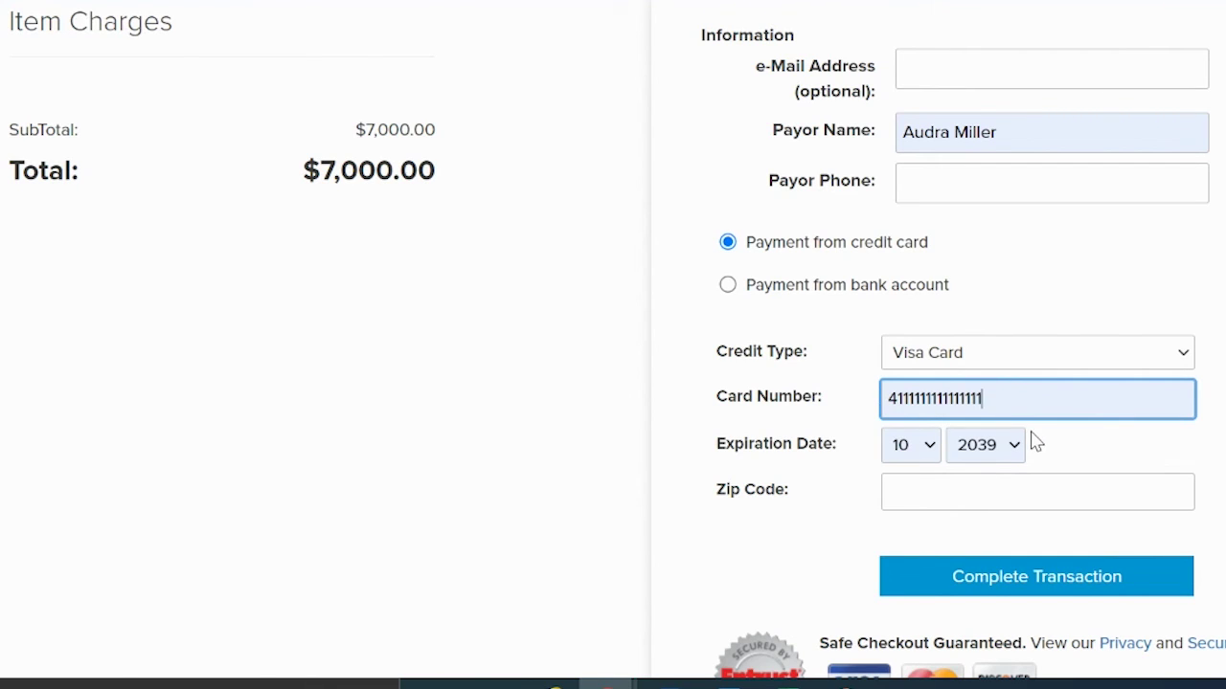
Step: Enter the billing zip code, autofill contact details, and complete the $7,000.00 transaction
{"action": "left_click", "coordinate": [926, 499]}
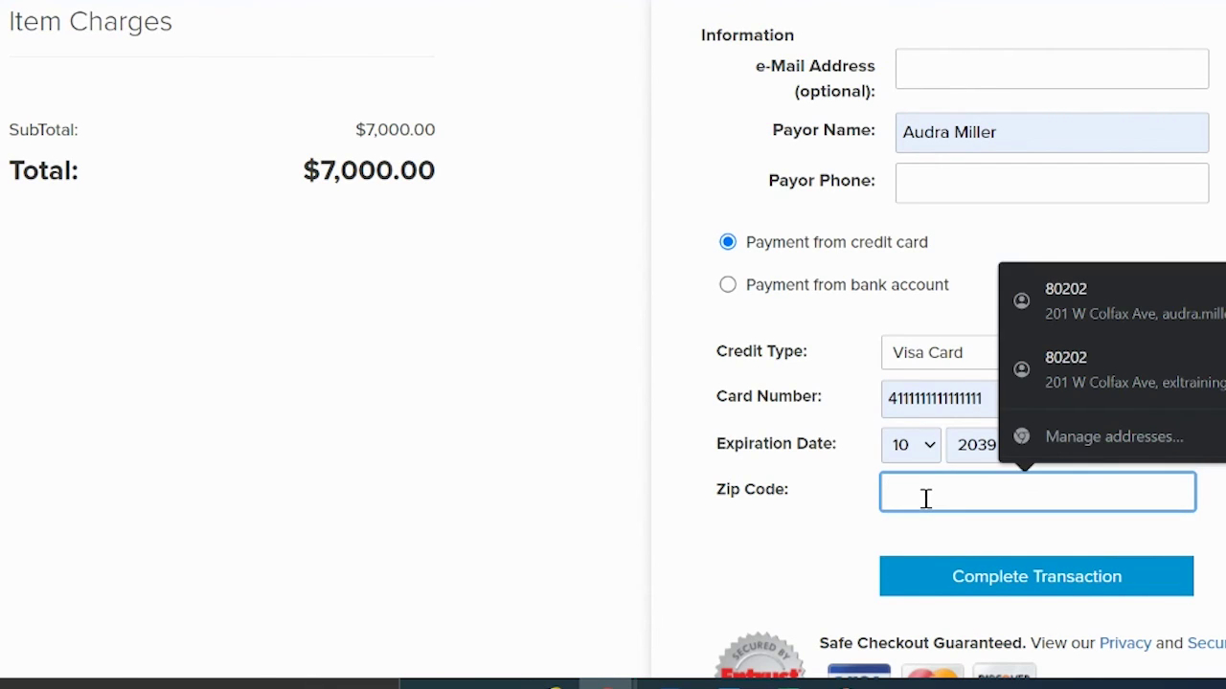
{"action": "type", "text": "0202"}
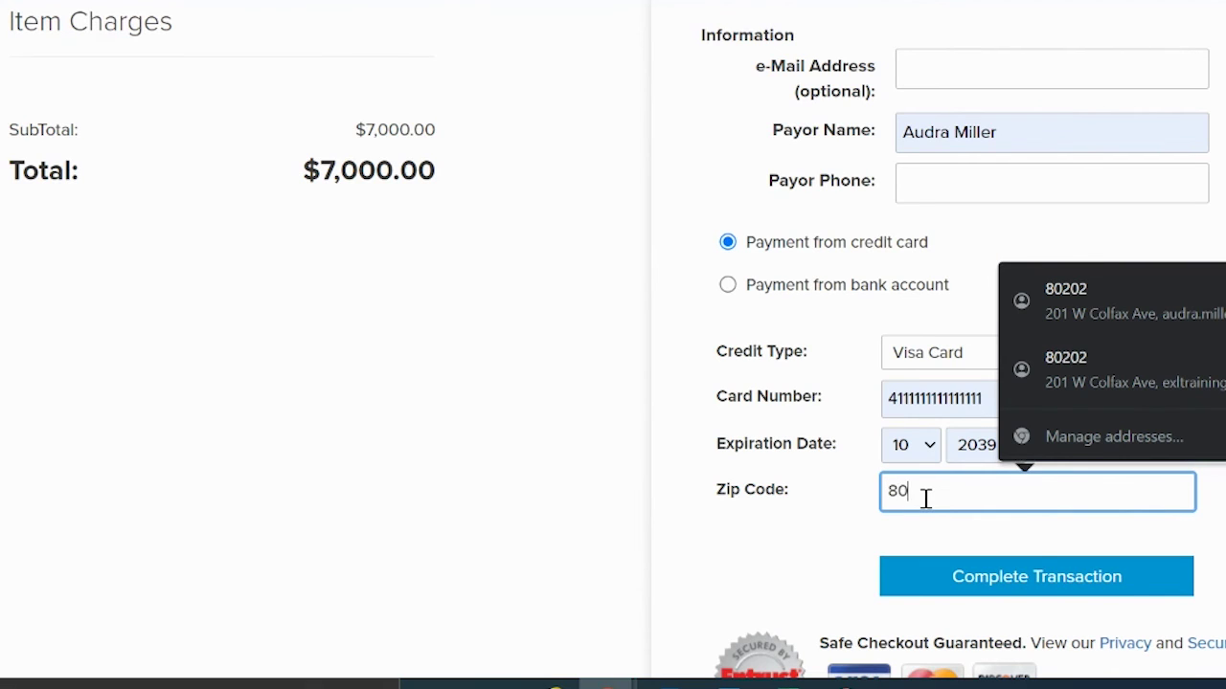
{"action": "left_click", "coordinate": [809, 538]}
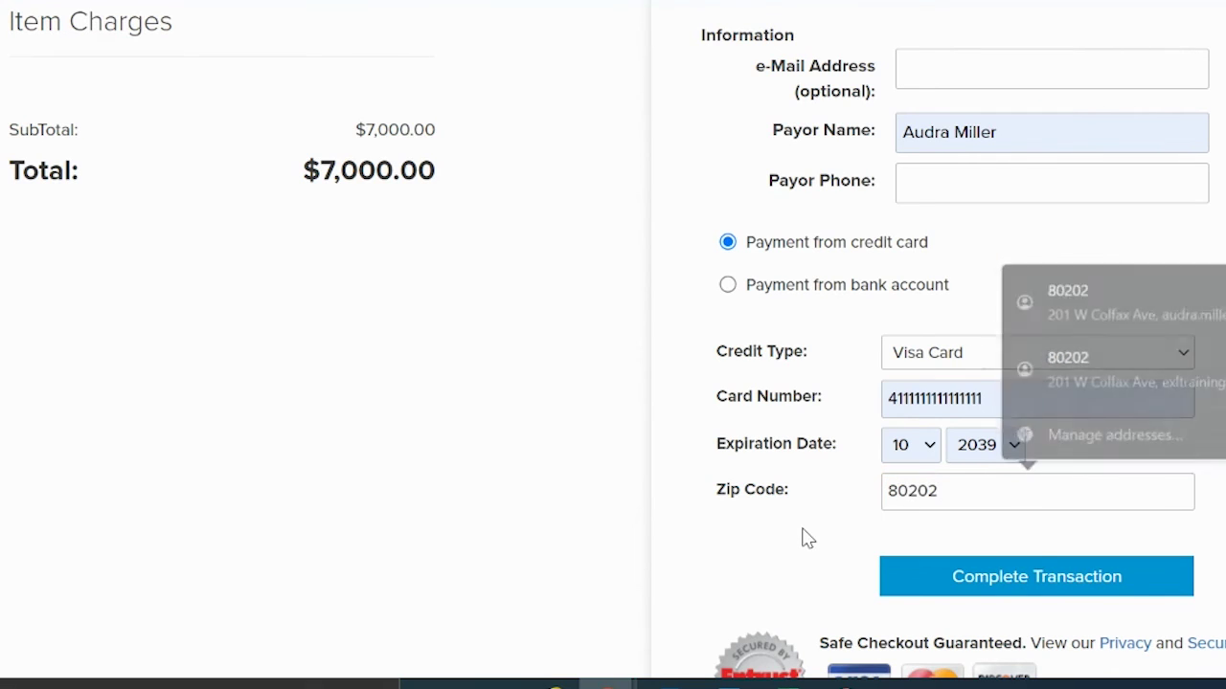
{"action": "left_click", "coordinate": [977, 60]}
{"action": "left_click", "coordinate": [1072, 139]}
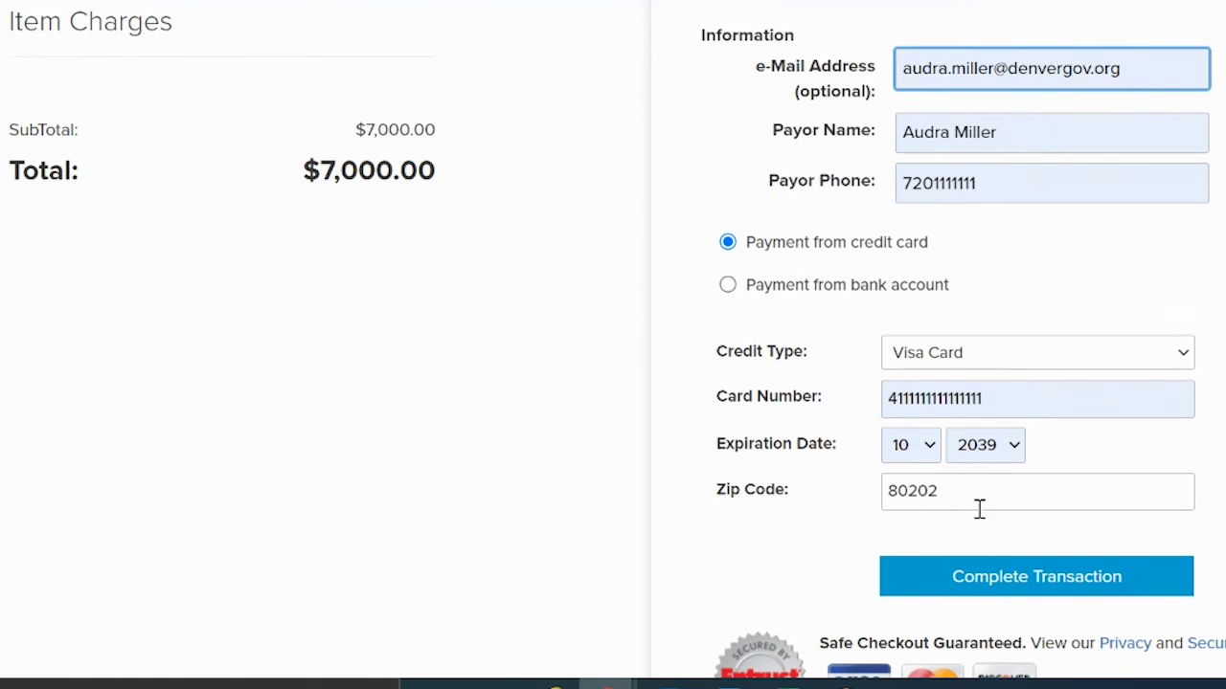
{"action": "left_click", "coordinate": [1023, 580]}
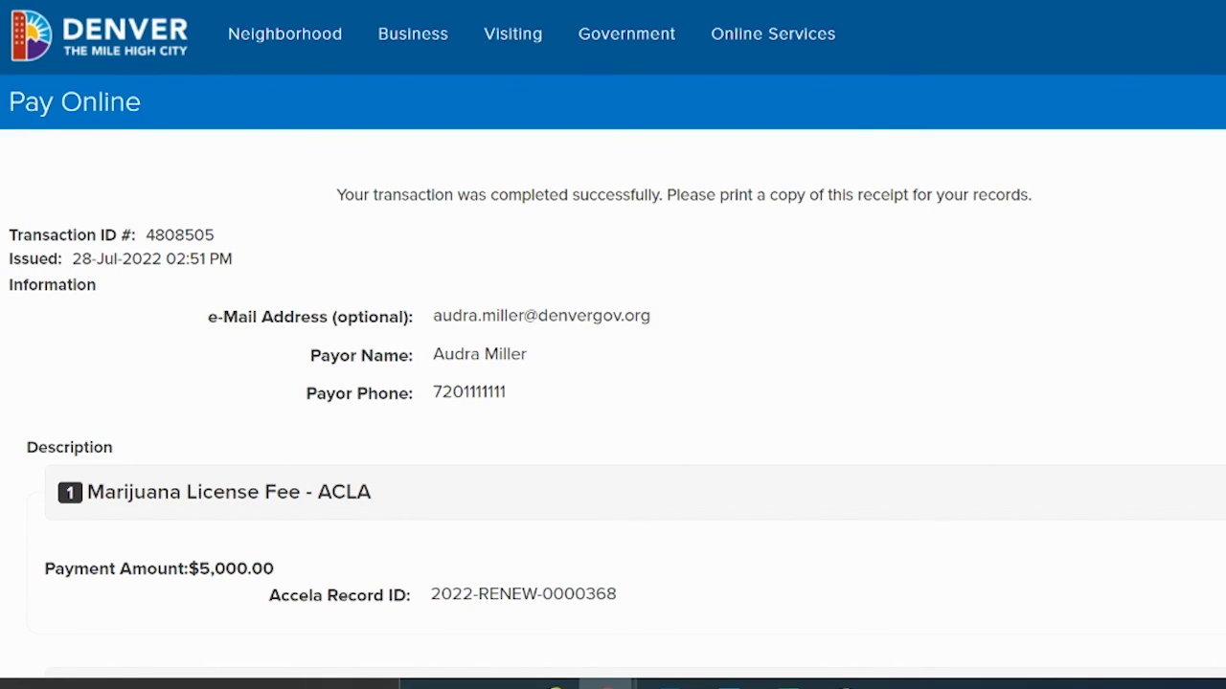
Step: Scroll through the receipt to check the $5,000.00 and $2,000.00 fees and Visa payment
{"action": "scroll", "coordinate": [613, 345], "scroll_direction": "down", "scroll_amount": 7}
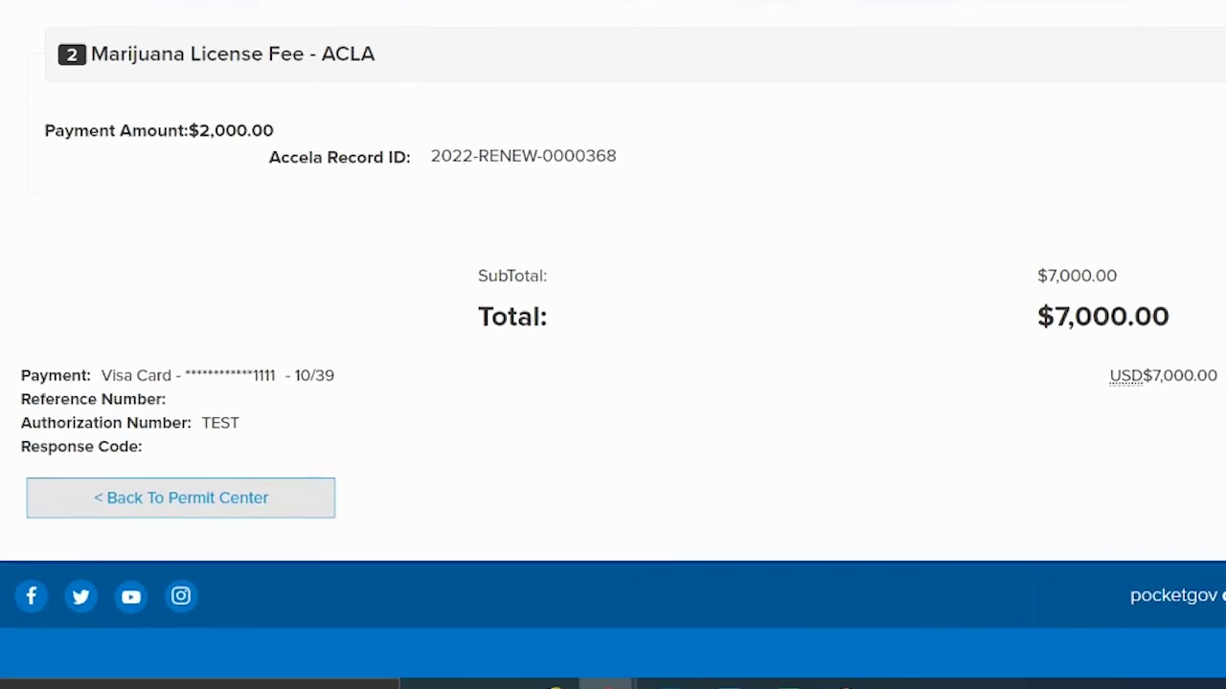
{"action": "scroll", "coordinate": [613, 345], "scroll_direction": "up", "scroll_amount": 8}
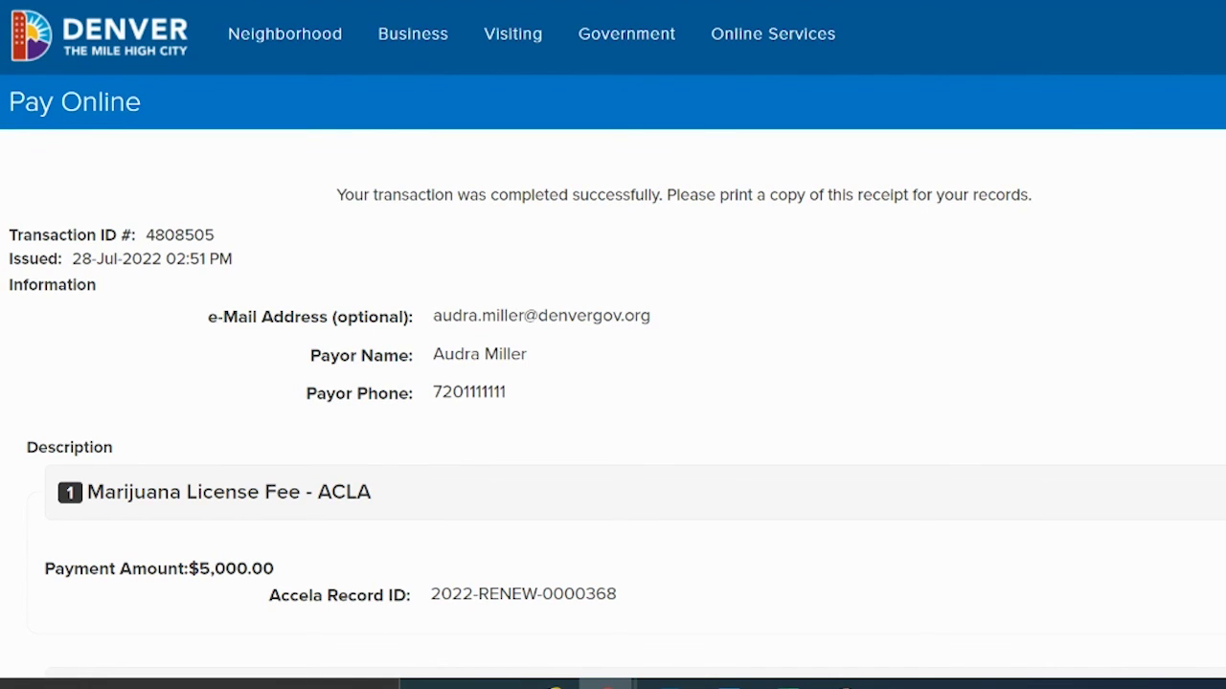
{"action": "scroll", "coordinate": [759, 319], "scroll_direction": "down", "scroll_amount": 7}
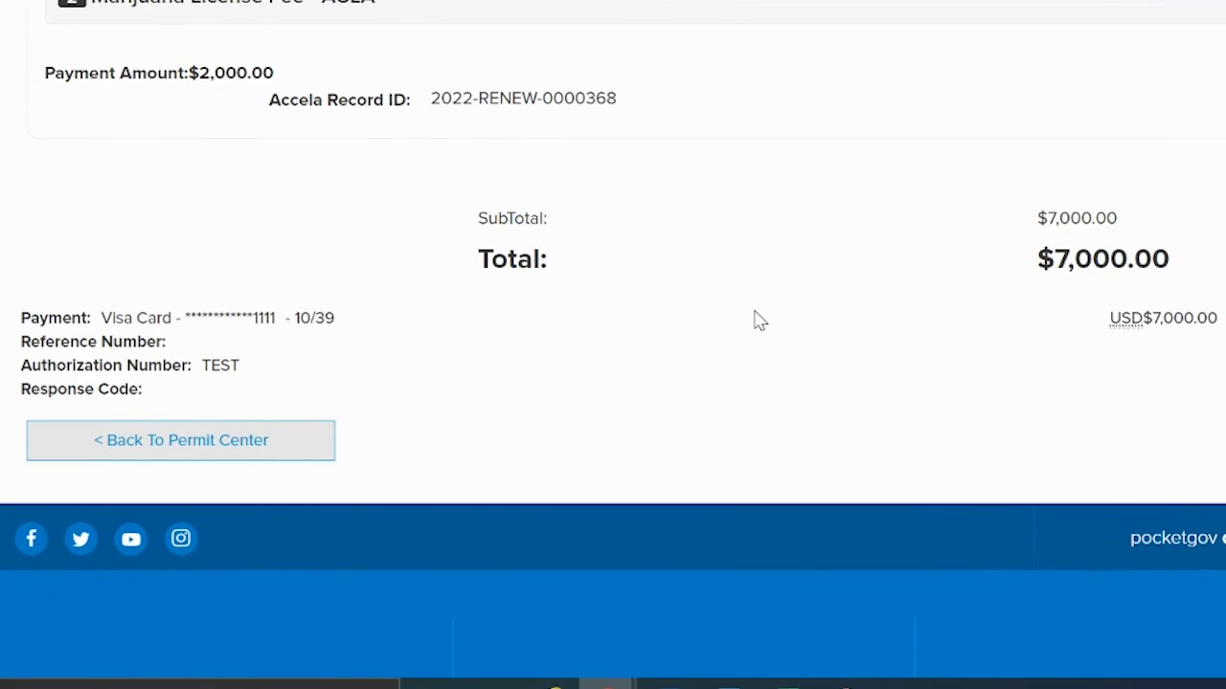